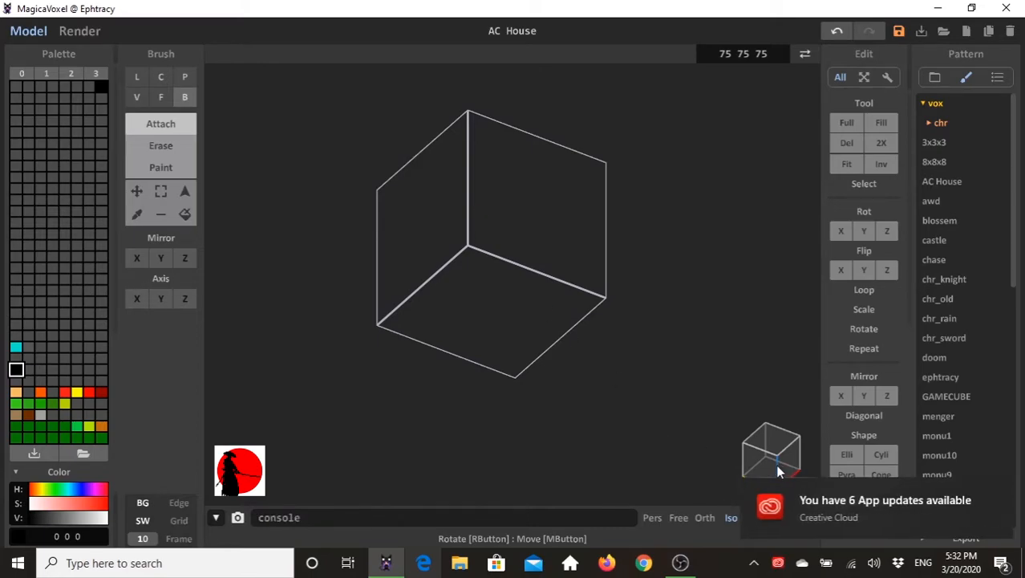
left_click(1003, 489)
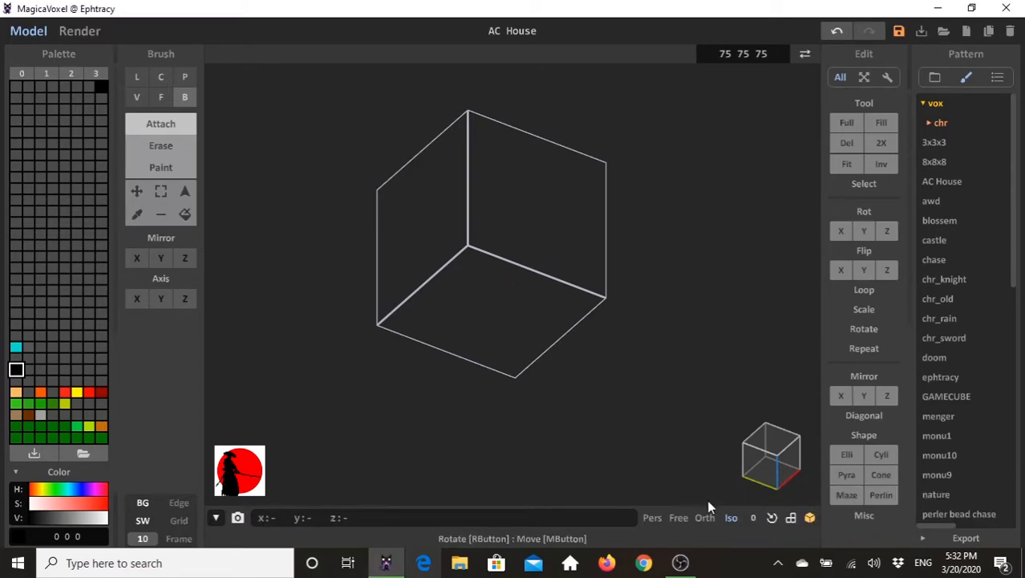
mouse_move(779, 470)
right_mouse_down()
mouse_move(740, 479)
mouse_move(799, 474)
mouse_move(677, 473)
mouse_move(778, 477)
mouse_move(762, 474)
right_mouse_up()
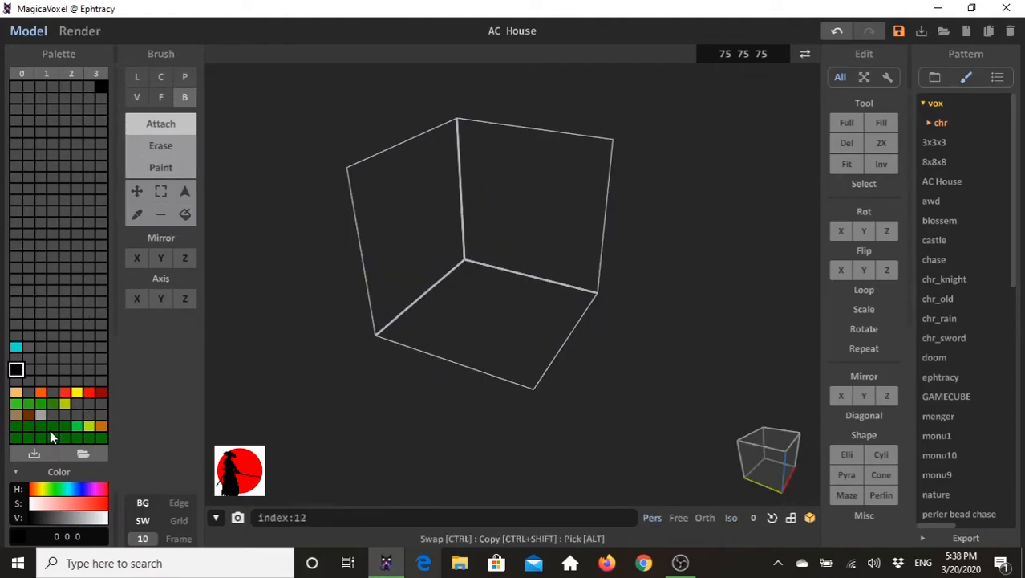
- Build a dark green (6 121 0) ground slab three voxels thick across the whole floor using face Attach
left_click(17, 437)
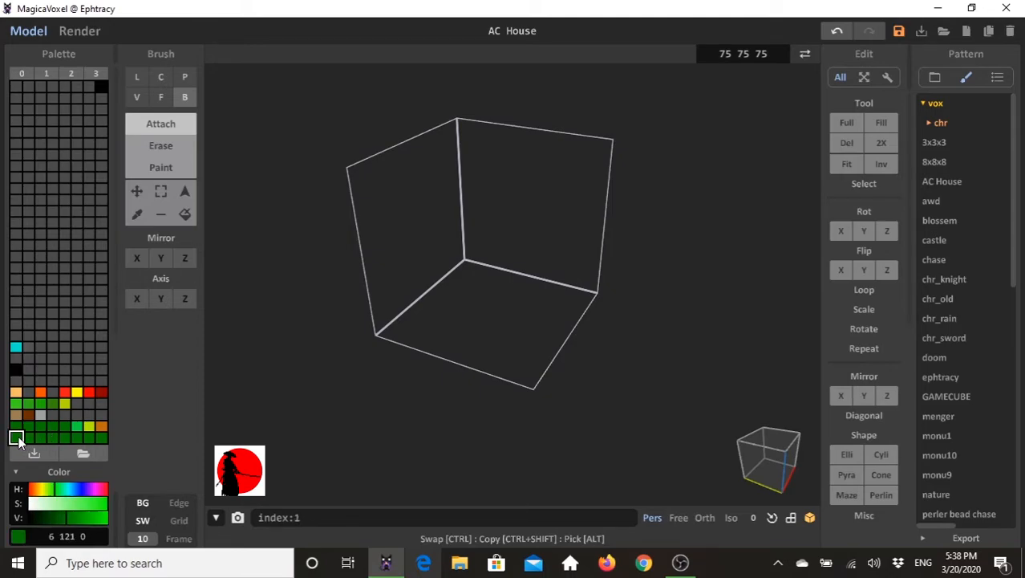
left_click(159, 97)
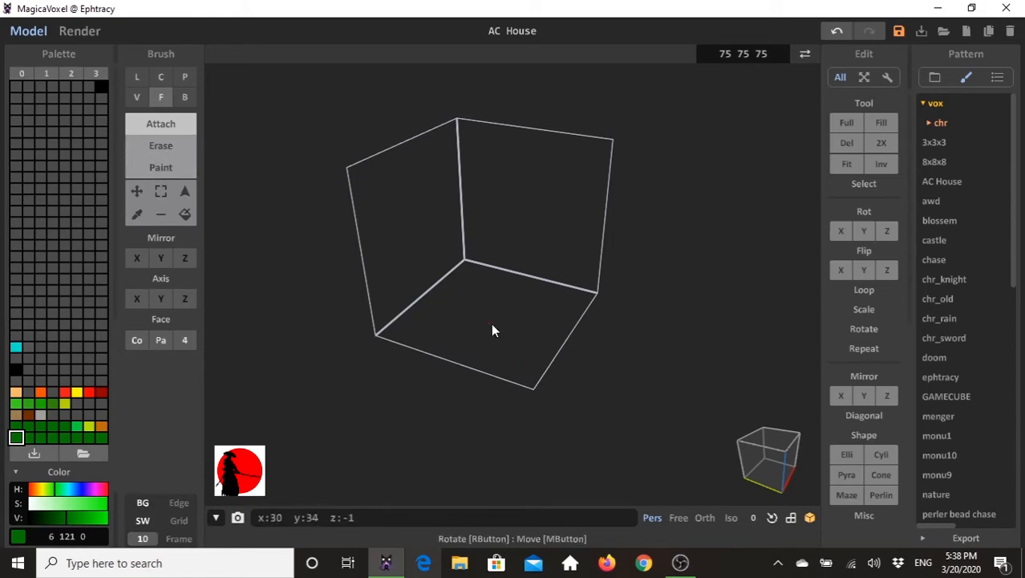
left_click(517, 319)
right_click_drag(425, 356, 494, 343)
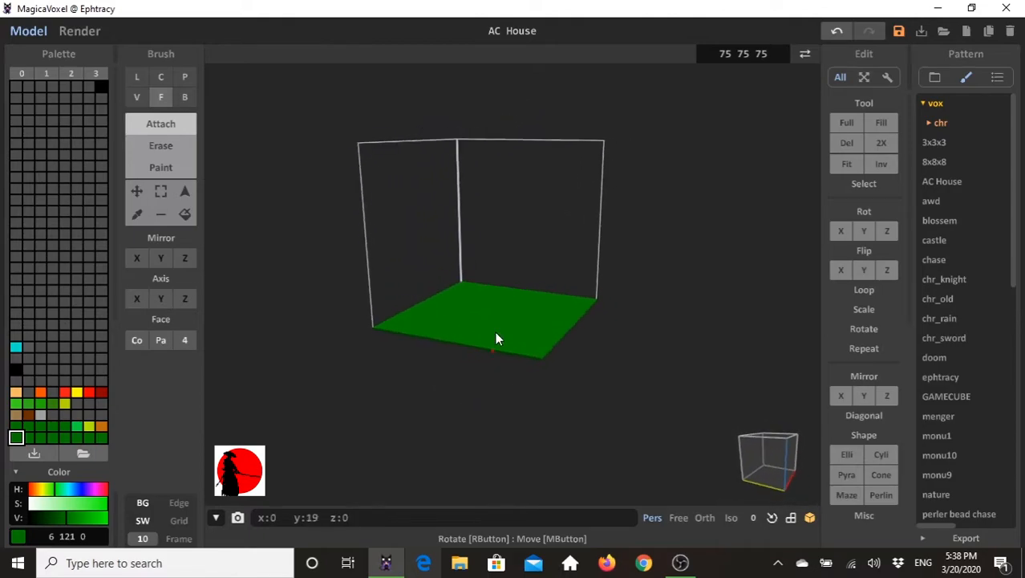
right_click_drag(581, 347, 556, 341)
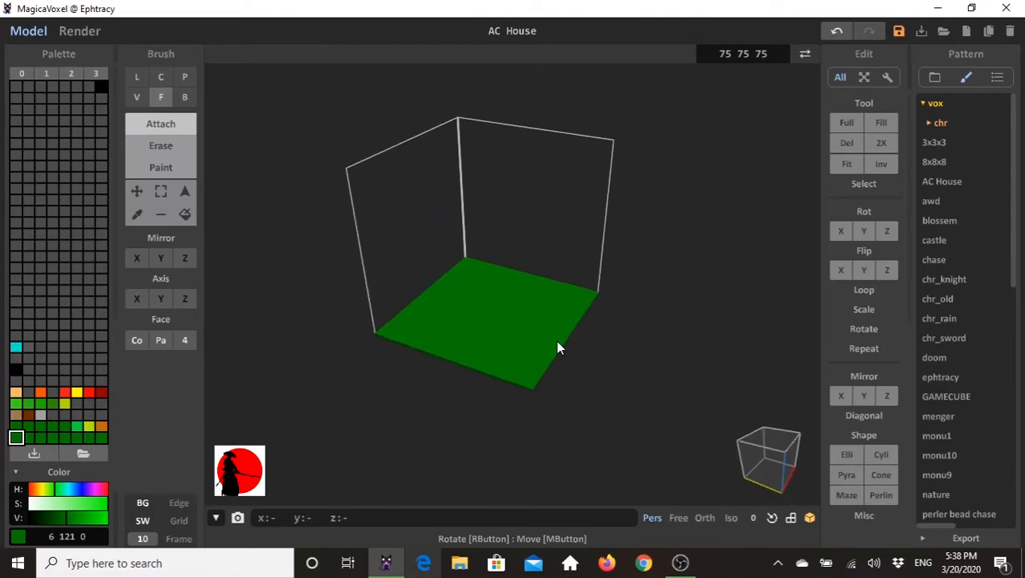
left_click(496, 318)
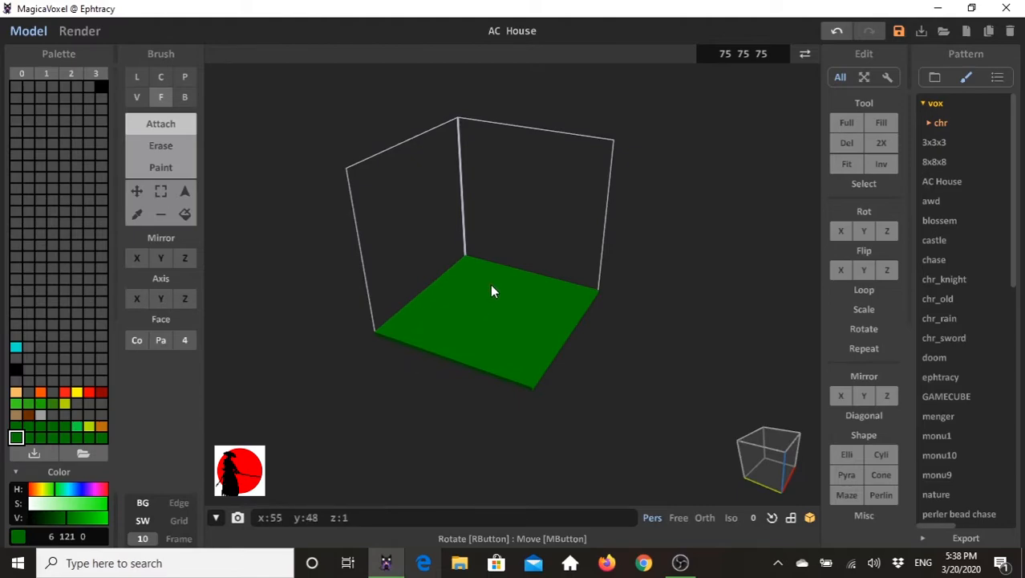
mouse_move(501, 293)
right_mouse_down()
mouse_move(567, 384)
mouse_move(560, 368)
mouse_move(552, 394)
mouse_move(494, 312)
right_mouse_up()
mouse_move(494, 311)
left_mouse_down()
mouse_move(491, 168)
mouse_move(498, 358)
left_mouse_up()
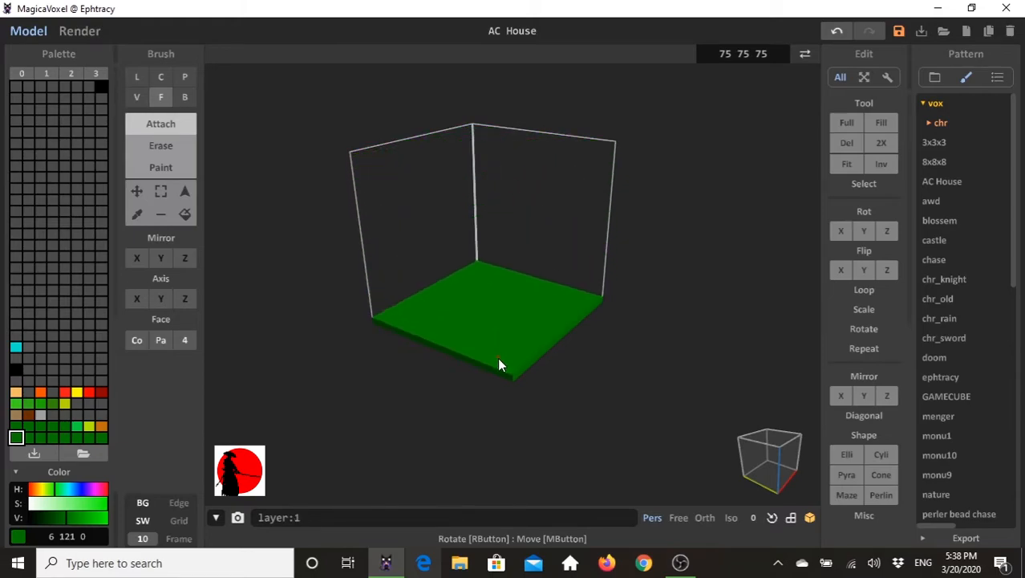
- Erase one voxel layer from the side faces of the green slab
right_click_drag(547, 412, 616, 205)
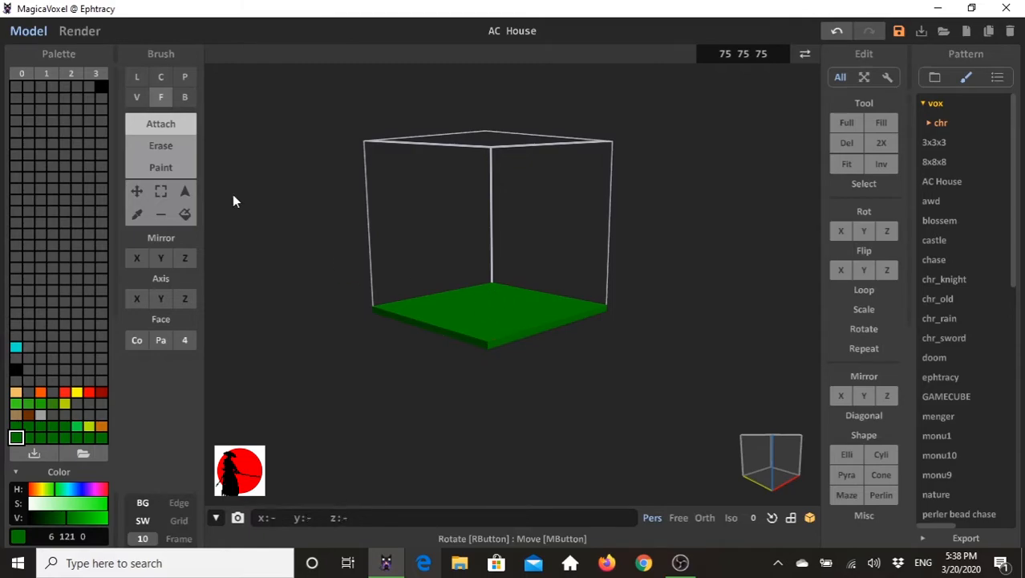
left_click(162, 148)
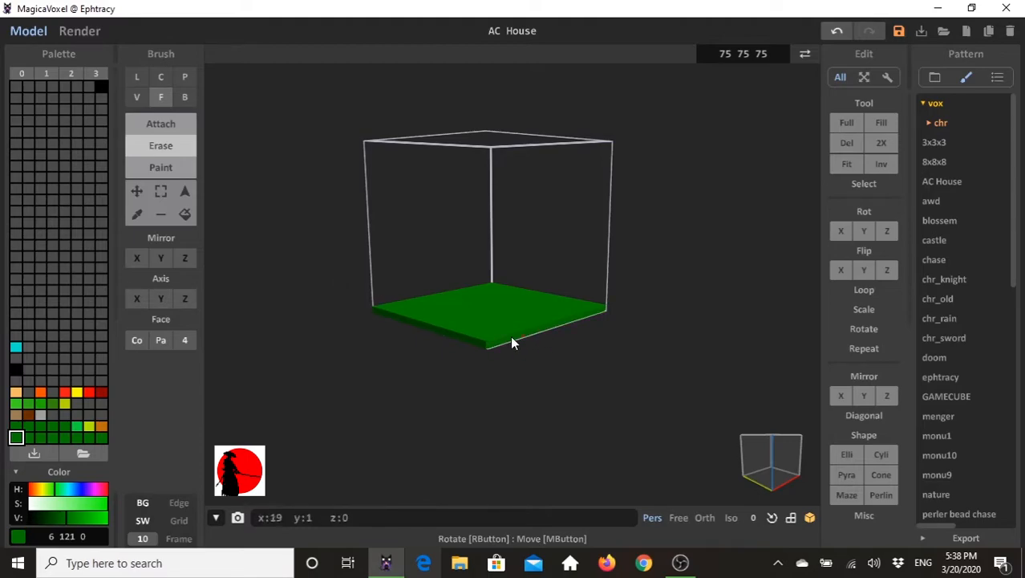
right_click_drag(378, 336, 526, 336)
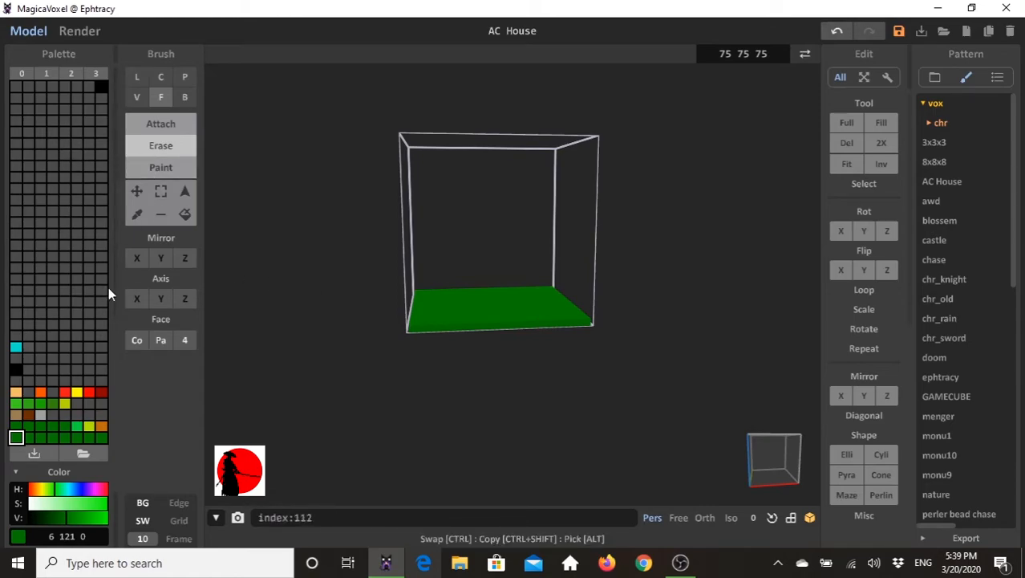
- Paint the underside layer of the slab brown (105 43 0) in face mode
left_click(28, 415)
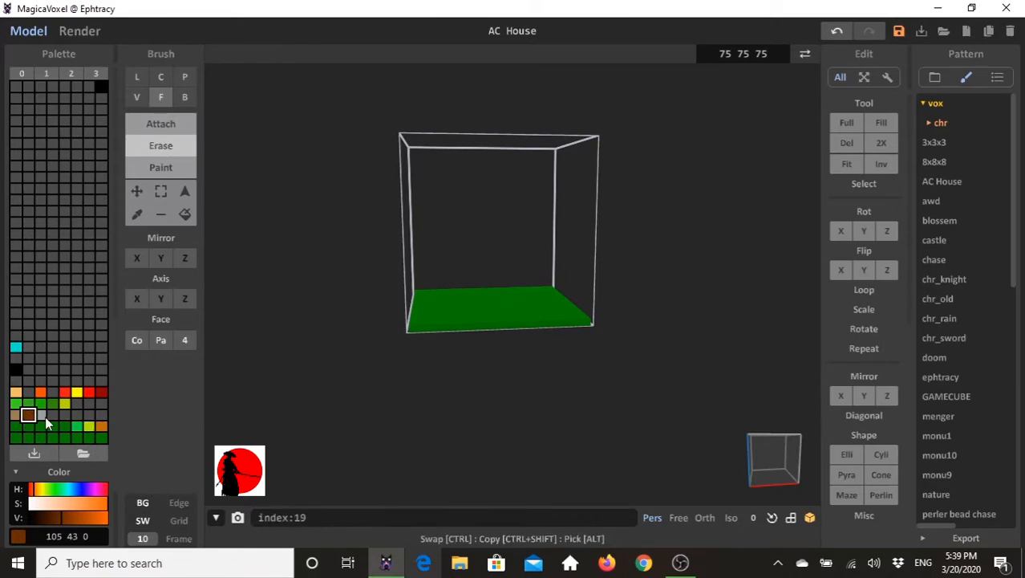
left_click(154, 171)
mouse_move(451, 371)
right_mouse_down()
mouse_move(462, 306)
mouse_move(563, 360)
mouse_move(566, 392)
right_mouse_up()
left_click(462, 306)
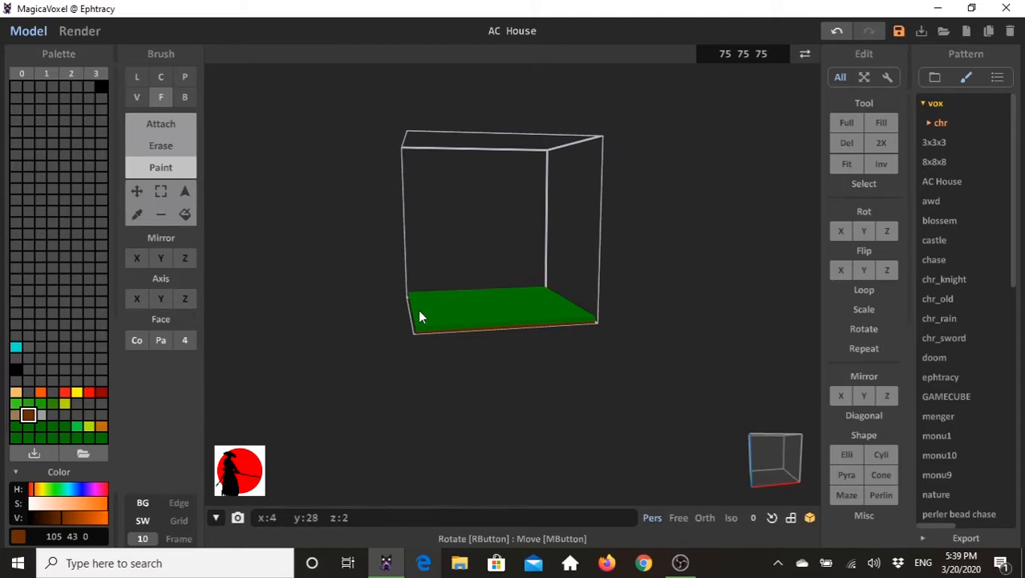
right_click_drag(367, 335, 392, 306)
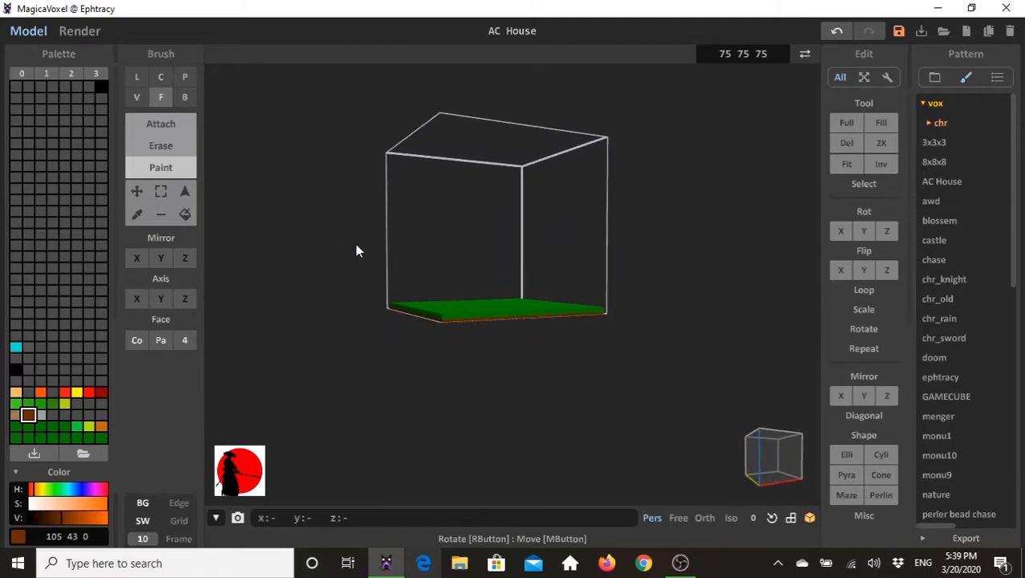
scroll(530, 327, "up", 5)
mouse_move(532, 319)
right_mouse_down()
mouse_move(509, 356)
mouse_move(533, 332)
right_mouse_up()
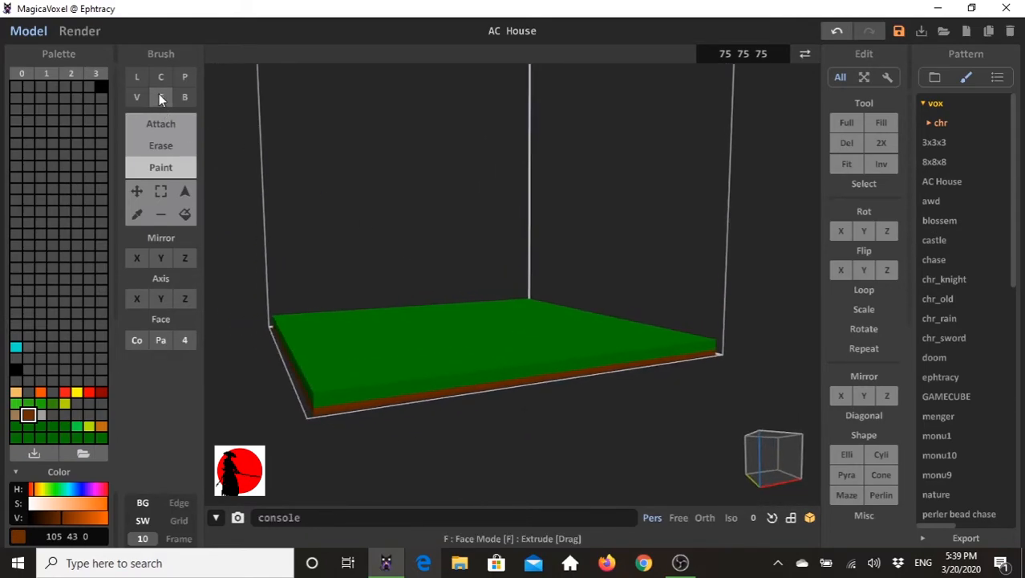
- Sample the slab's dark green and attach box-brush voxels unevenly along its sides as overhanging grass
left_click(183, 96)
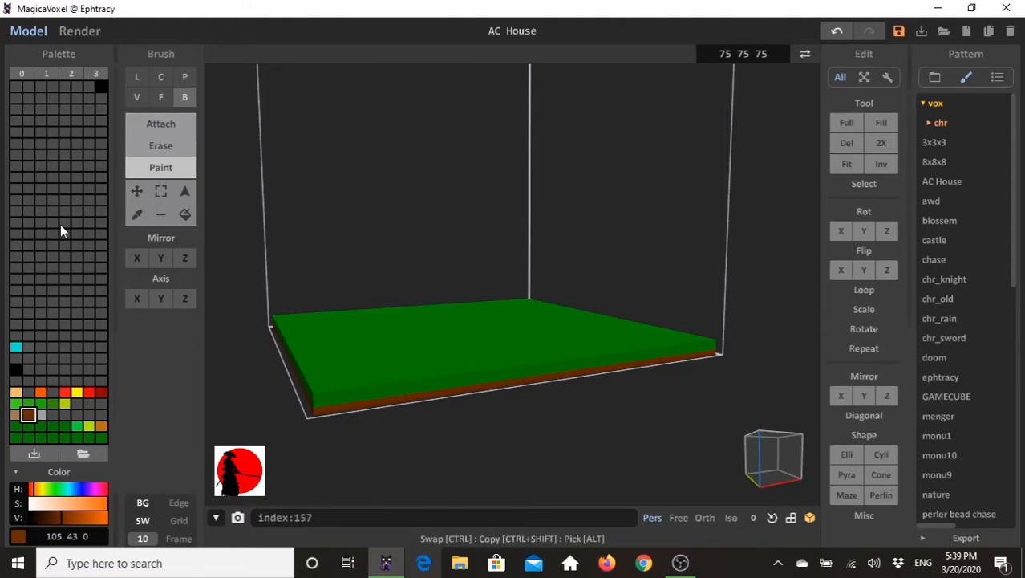
left_click(136, 214)
left_click(377, 349)
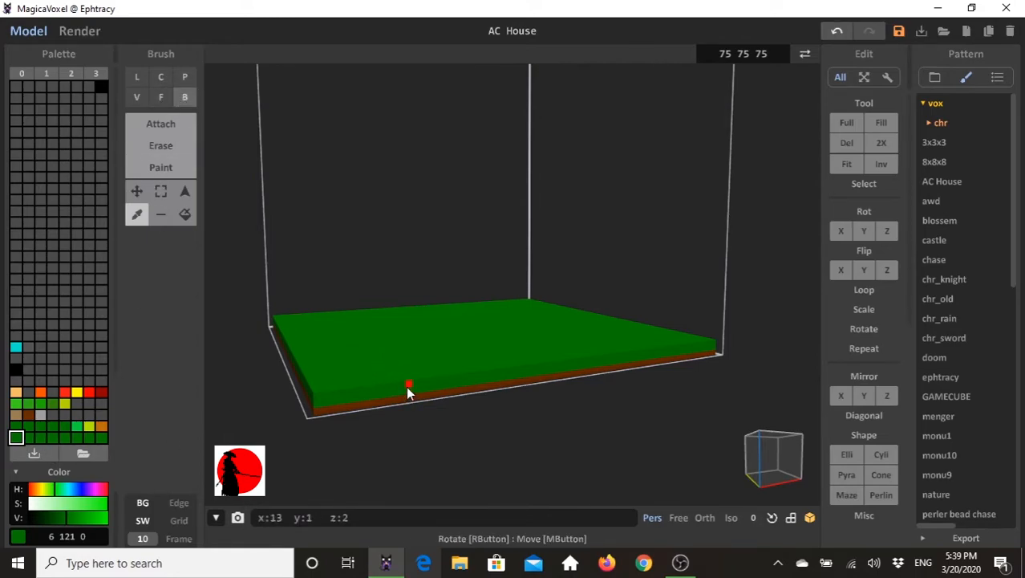
left_click(170, 122)
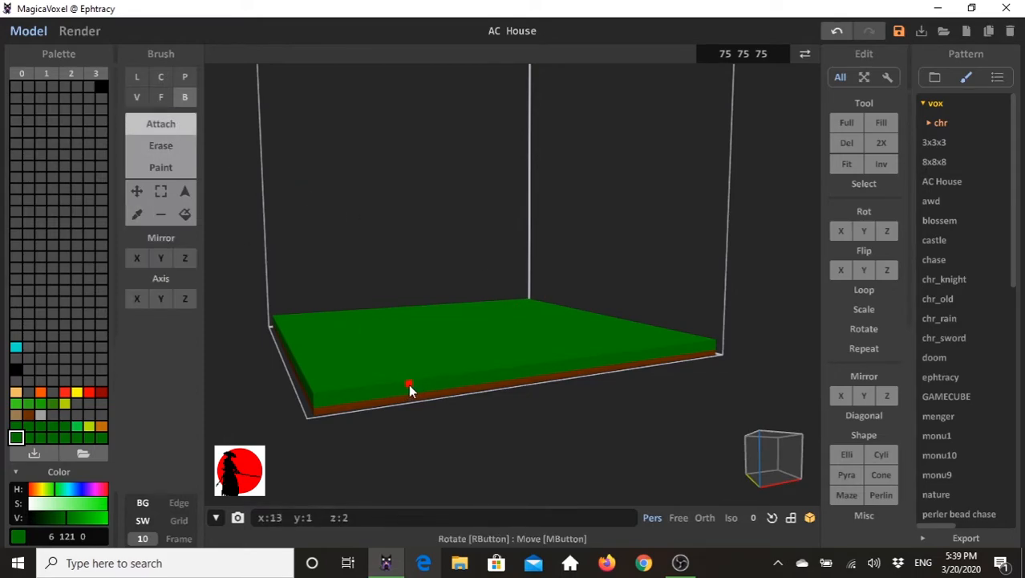
mouse_move(408, 396)
left_mouse_down()
mouse_move(403, 386)
mouse_move(401, 393)
left_mouse_up()
right_click_drag(445, 386, 497, 389)
mouse_move(448, 439)
right_mouse_down()
mouse_move(553, 344)
mouse_move(486, 411)
mouse_move(453, 385)
mouse_move(538, 383)
mouse_move(587, 360)
mouse_move(650, 362)
mouse_move(496, 344)
mouse_move(477, 361)
mouse_move(284, 408)
mouse_move(469, 373)
mouse_move(476, 446)
mouse_move(459, 386)
mouse_move(382, 392)
mouse_move(393, 381)
right_mouse_up()
left_click_drag(393, 381, 329, 381)
right_click_drag(329, 381, 472, 415)
- Clean up the grass overhang along the slab's edges, erasing stray voxels raised above the surface
key("r")
left_click(161, 96)
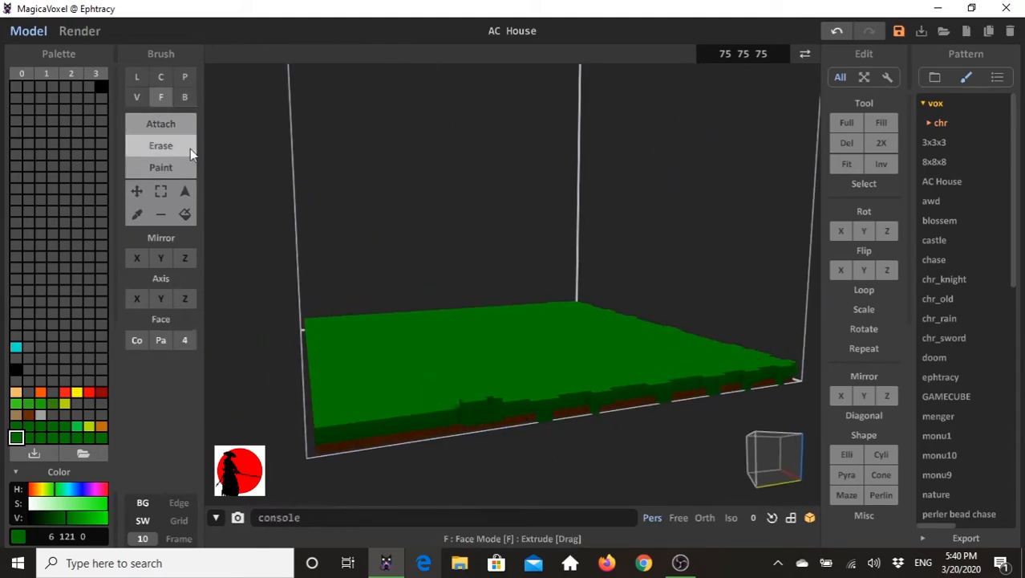
mouse_move(406, 279)
right_mouse_down()
mouse_move(336, 212)
mouse_move(463, 390)
mouse_move(426, 363)
right_mouse_up()
key("b")
left_click(425, 364)
left_click_drag(382, 381, 369, 390)
key("r")
left_click(159, 97)
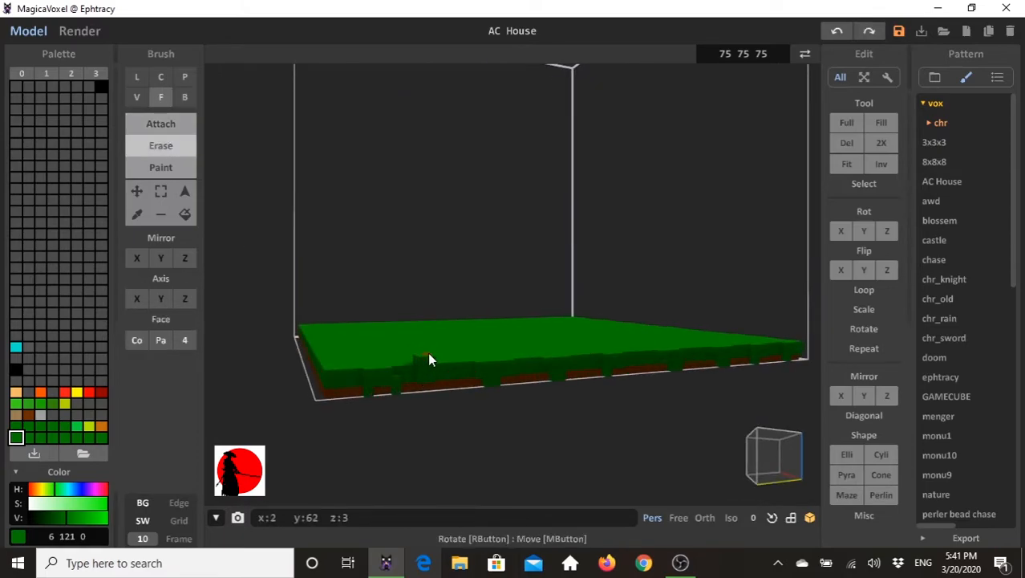
mouse_move(556, 362)
right_mouse_down()
mouse_move(499, 371)
mouse_move(458, 358)
mouse_move(485, 362)
right_mouse_up()
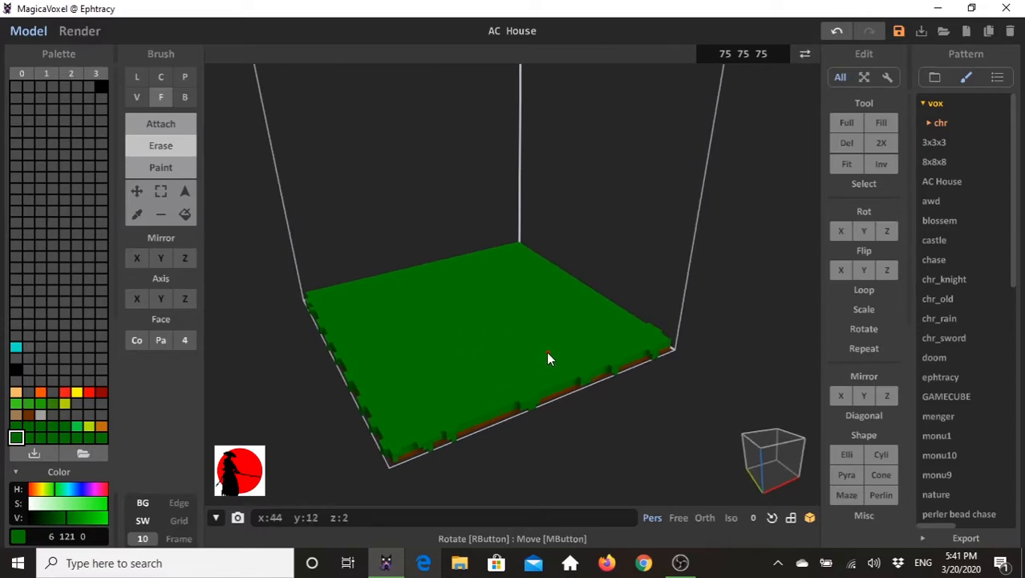
right_click_drag(554, 362, 573, 351)
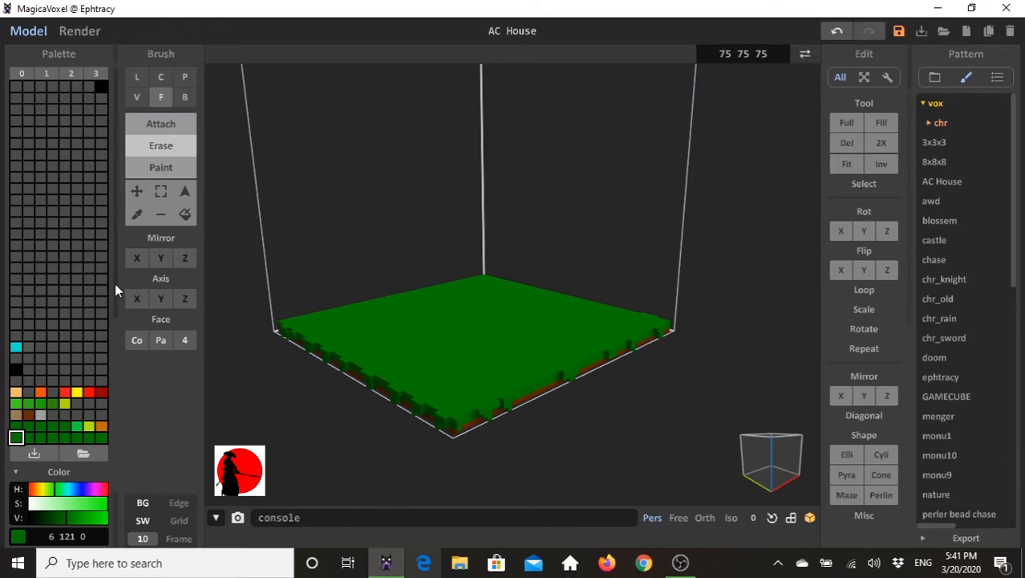
- Select all connected dark green voxels of the ground with the Region select tool set to colour connectivity
left_click(183, 192)
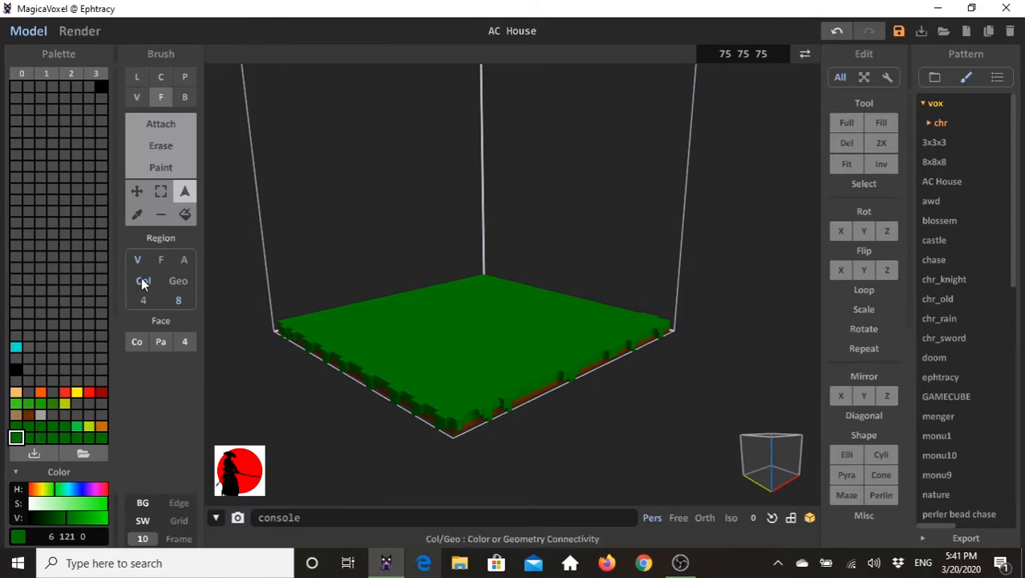
left_click(385, 351)
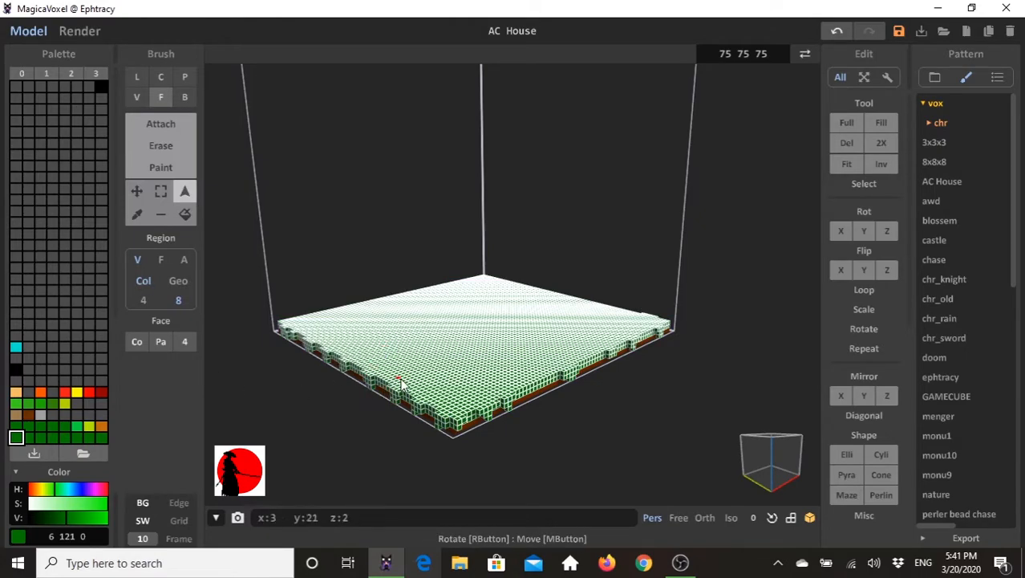
right_click_drag(420, 379, 477, 395)
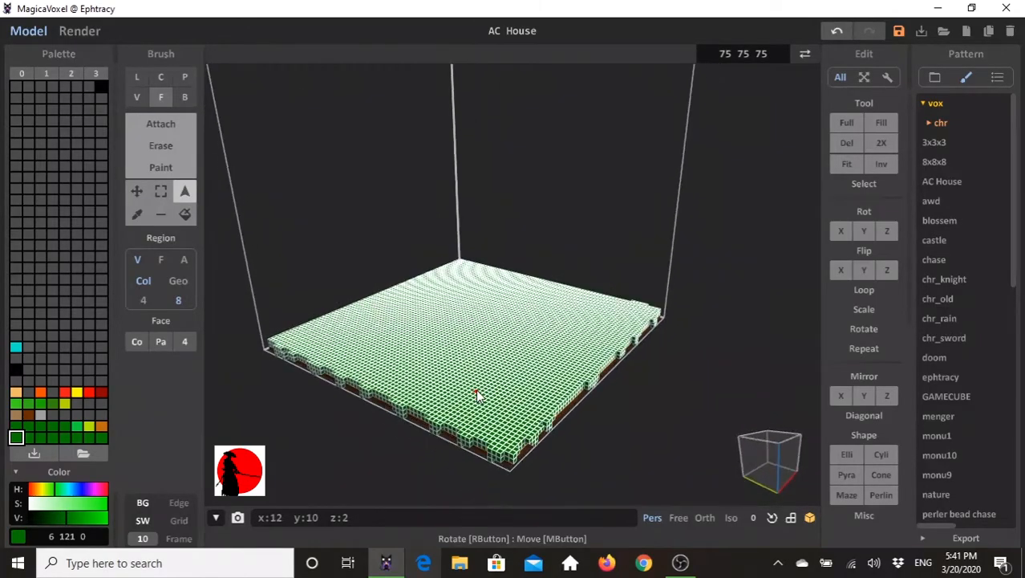
- Randomize the colours of the selected grass voxels with the rand console command, and clear the selection
left_click(309, 517)
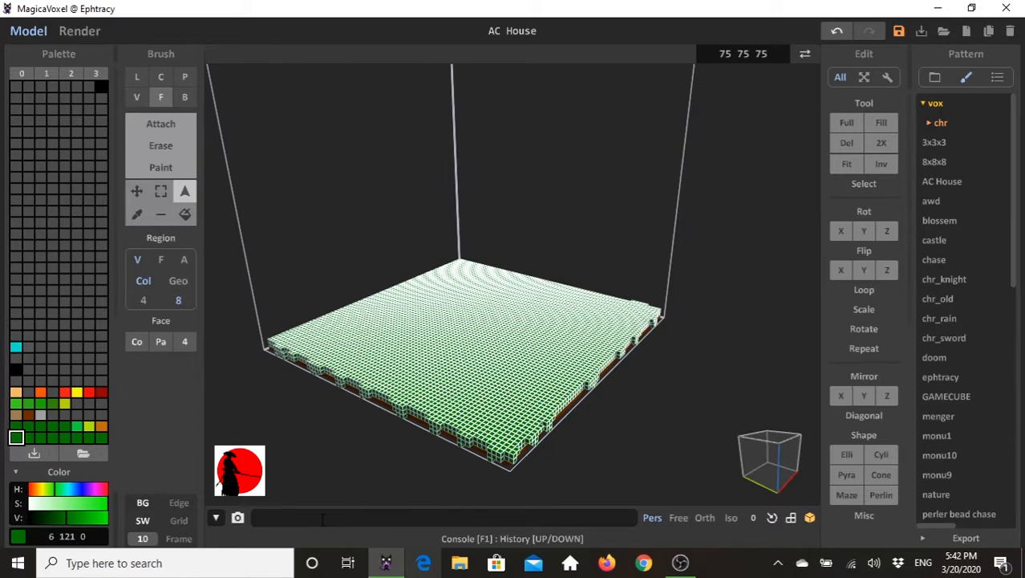
type("rand")
type("6")
key("Return")
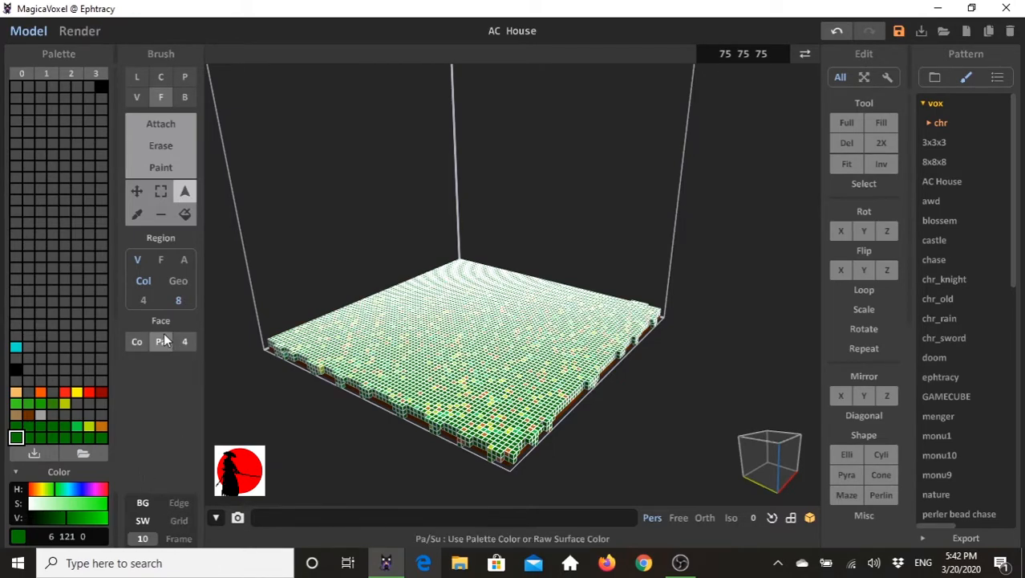
right_click_drag(598, 406, 628, 401)
mouse_move(551, 363)
right_mouse_down()
mouse_move(557, 384)
mouse_move(508, 395)
mouse_move(541, 398)
mouse_move(536, 383)
mouse_move(546, 379)
right_mouse_up()
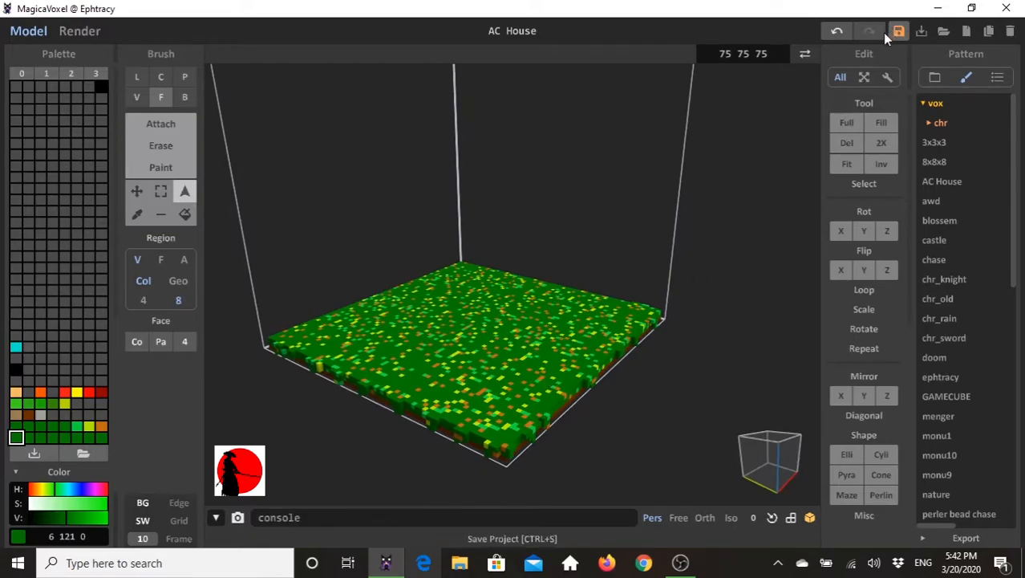
- Undo the random recolouring of the grass, and select the dark green ground region again
left_click(837, 31)
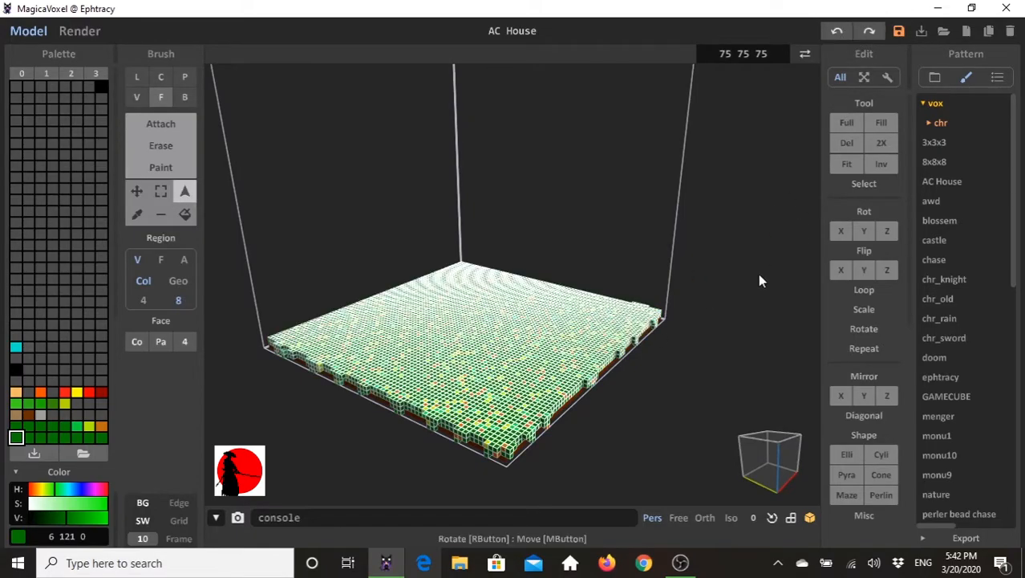
left_click(838, 32)
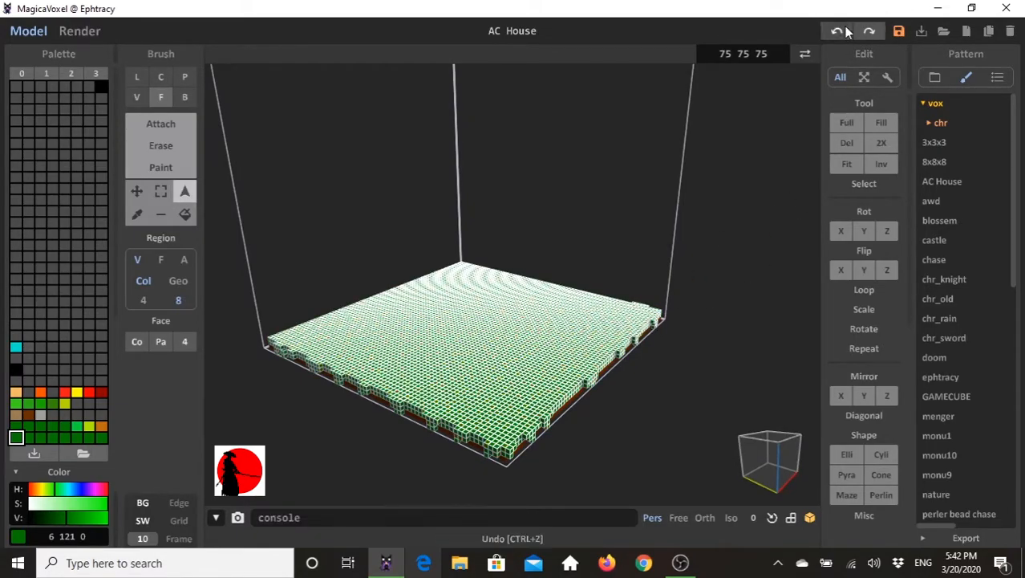
left_click(664, 436)
left_click(492, 405)
- Run the console command "rand 1 16" on the selected grass voxels, and clear the selection
left_click(345, 516)
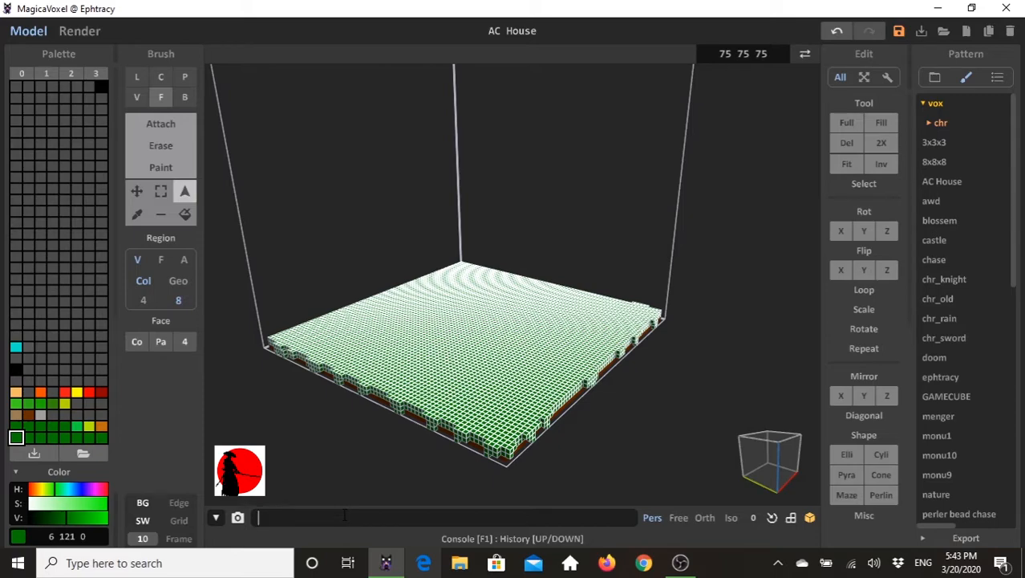
type("rand 1 16")
key("Return")
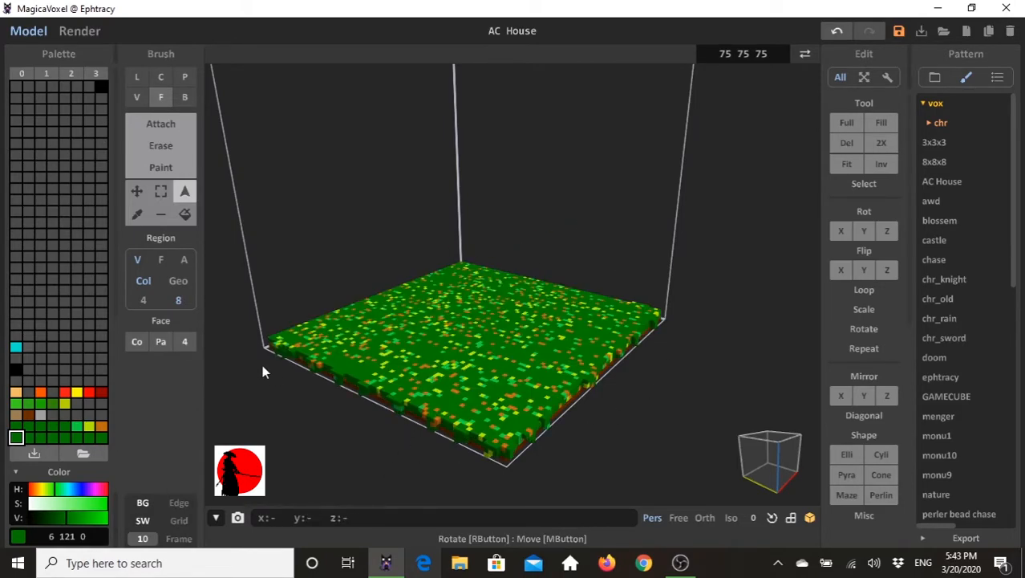
right_click_drag(556, 264, 478, 376)
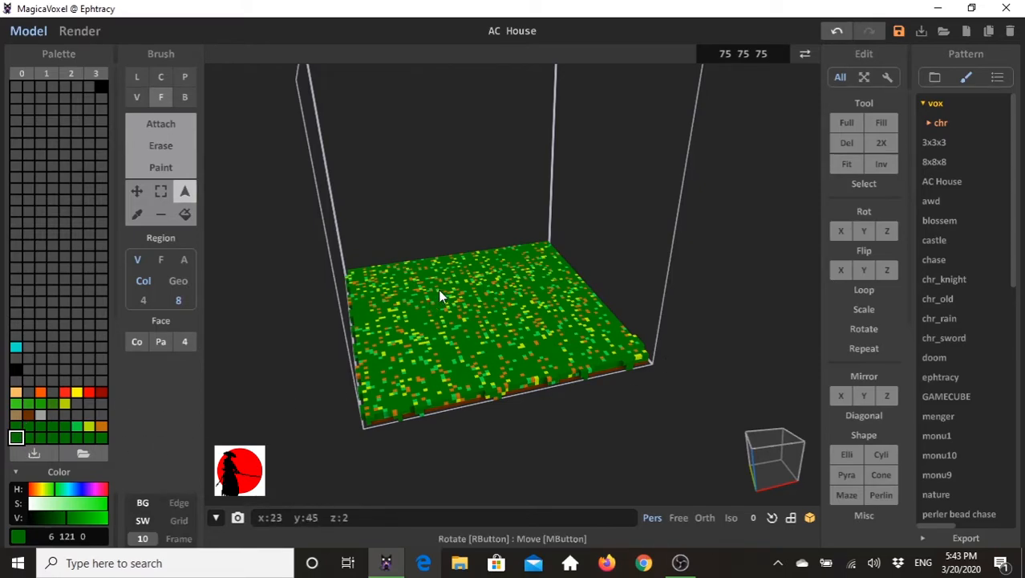
left_click(16, 415)
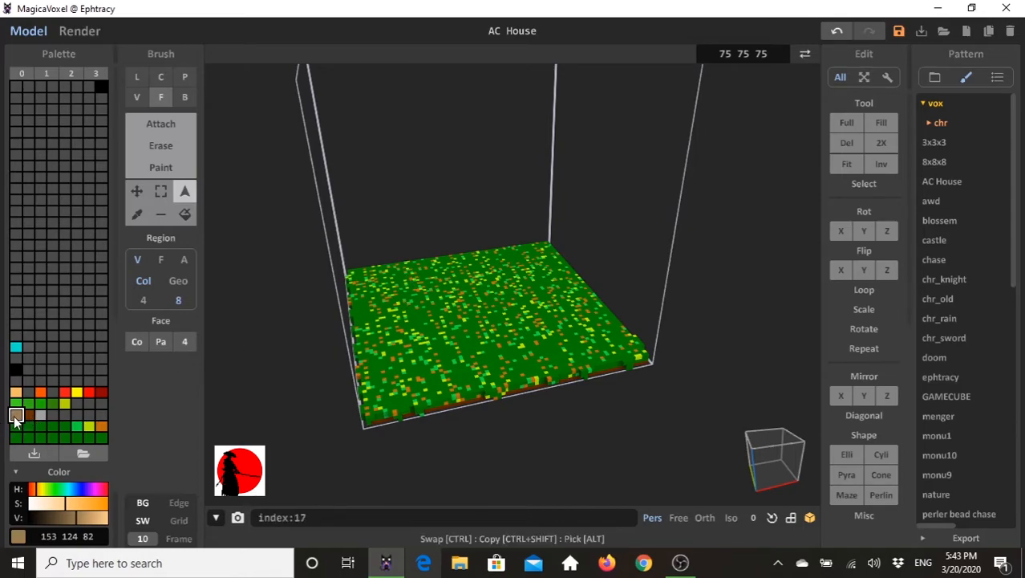
left_click(157, 77)
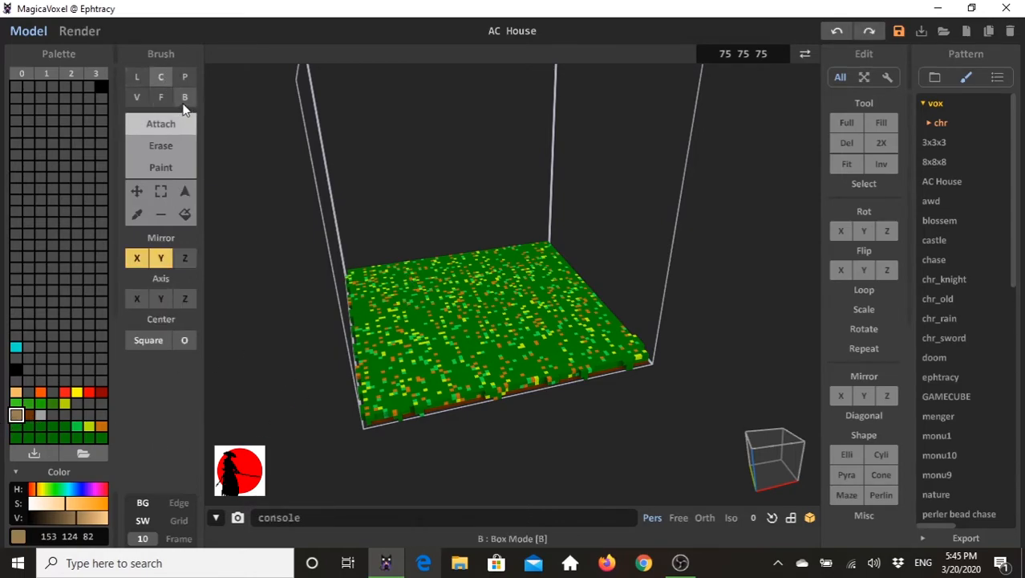
left_click(137, 98)
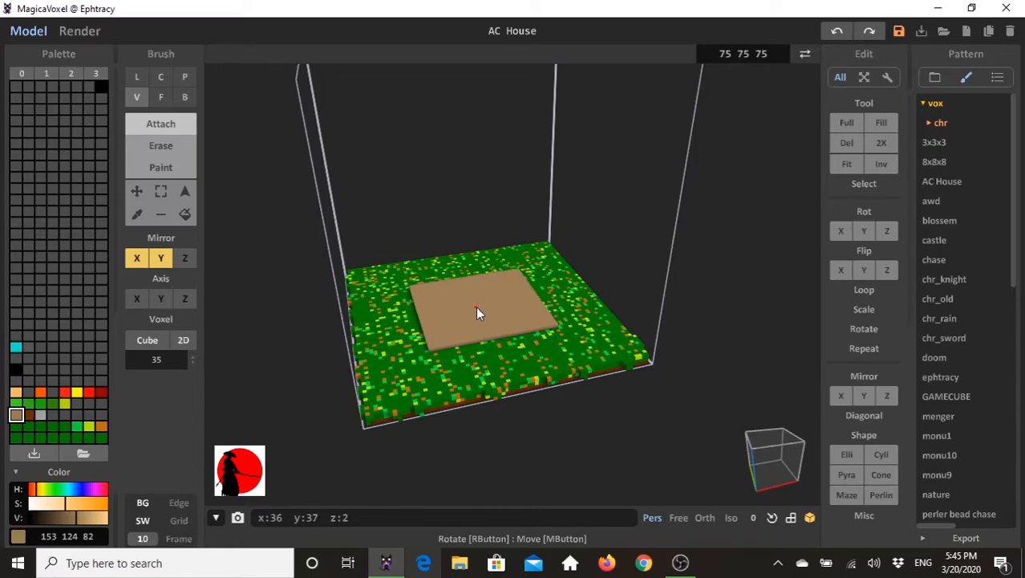
left_click(478, 306)
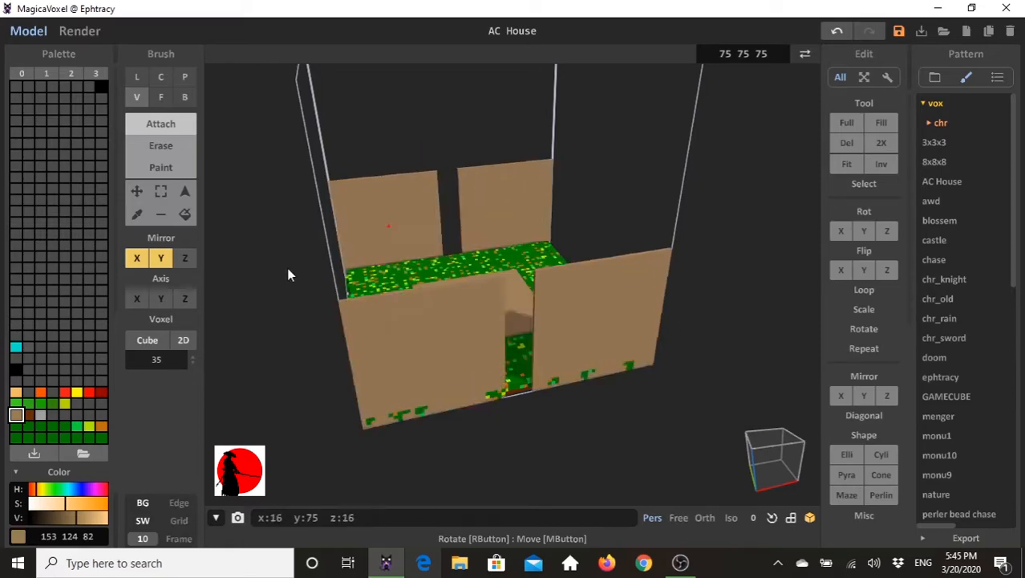
left_click(160, 97)
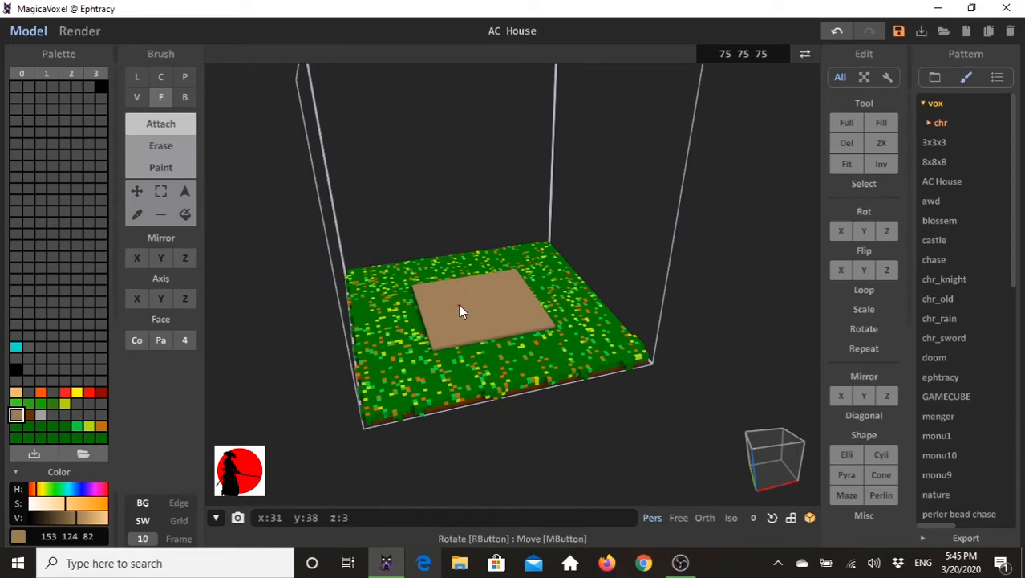
left_click(161, 97)
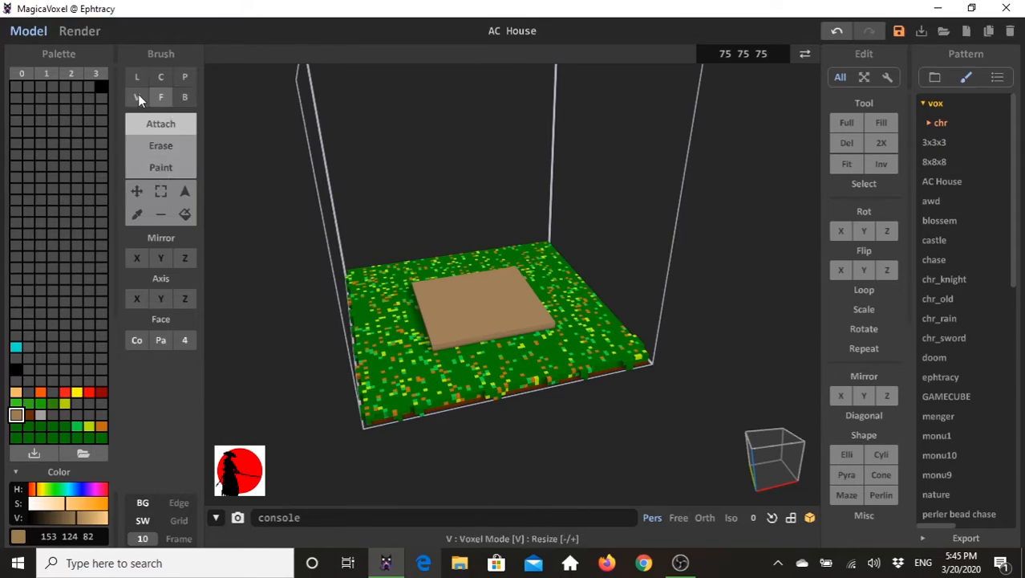
- Add a flat brown rectangular wing to two opposite sides of the slab in box mode, mirrored in X and Y
left_click(184, 98)
right_click_drag(397, 328, 472, 325)
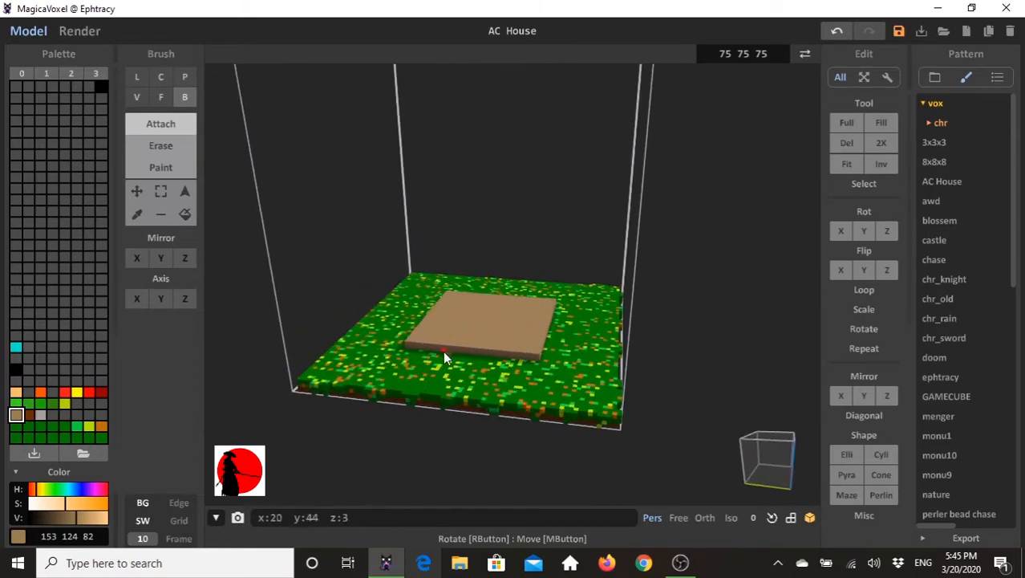
right_click_drag(471, 373, 725, 486)
left_click(755, 456)
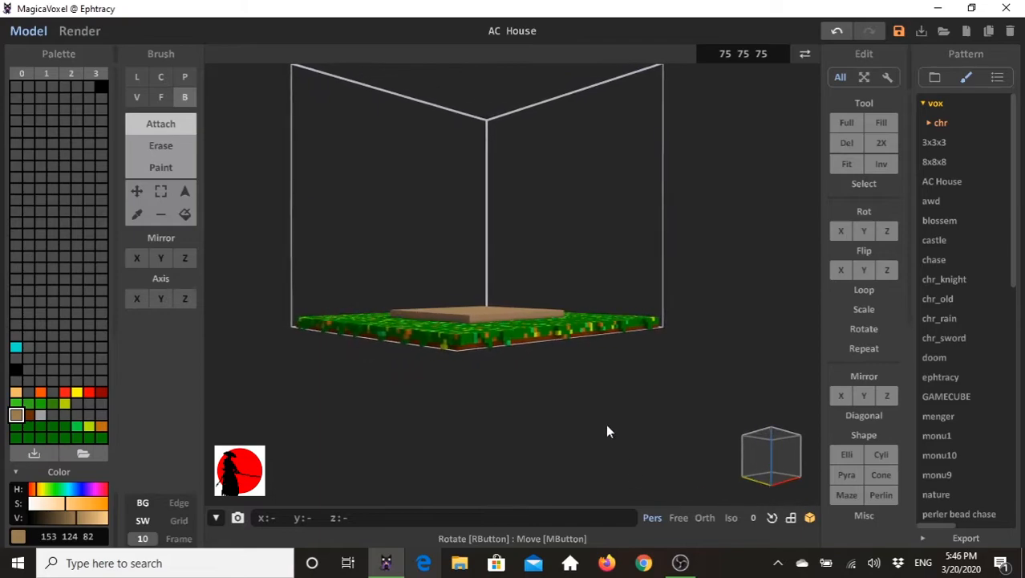
right_click_drag(467, 313, 476, 360)
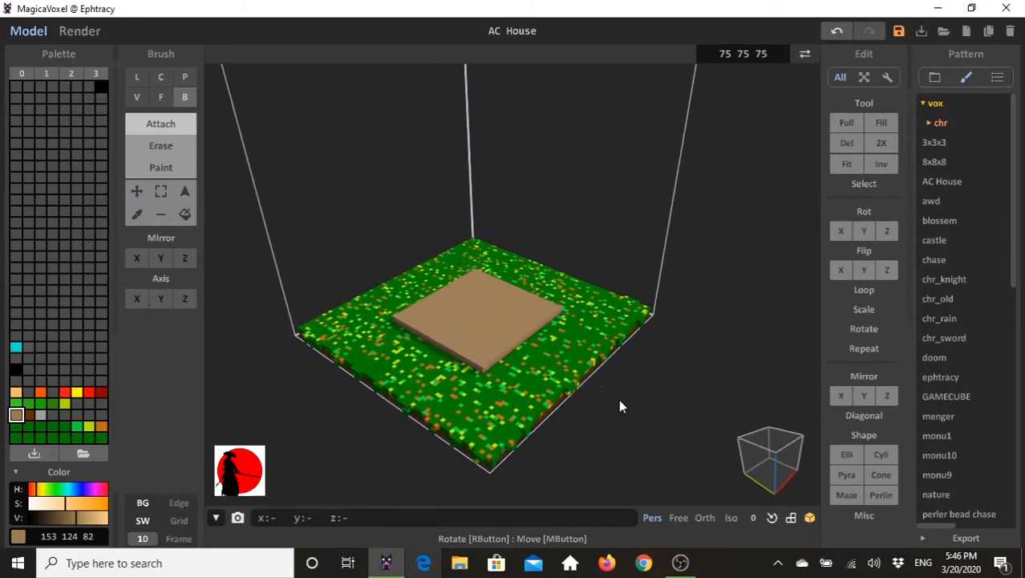
left_click(743, 474)
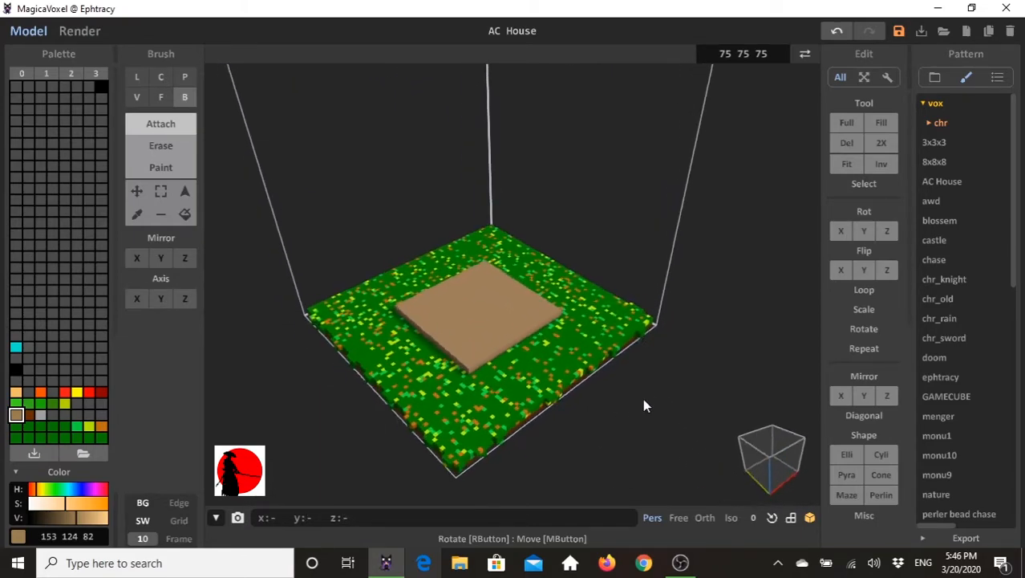
left_click(136, 258)
left_click(161, 258)
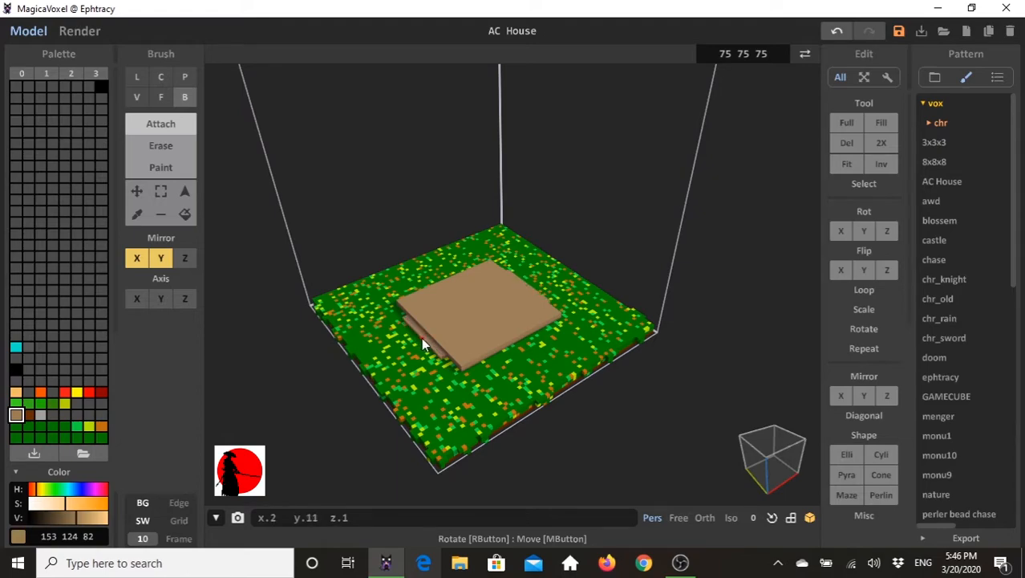
left_click_drag(419, 339, 400, 354)
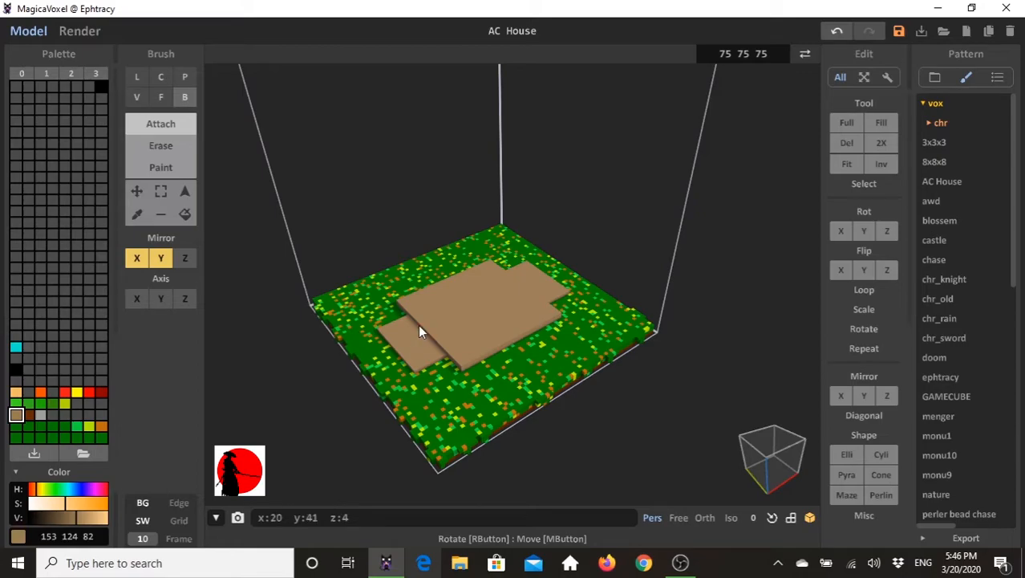
- Build a one-voxel-wide raised rim around the outer edges of both side wings with X and Y mirroring
mouse_move(571, 372)
right_mouse_down()
mouse_move(531, 340)
mouse_move(560, 343)
right_mouse_up()
right_click_drag(355, 330, 391, 331)
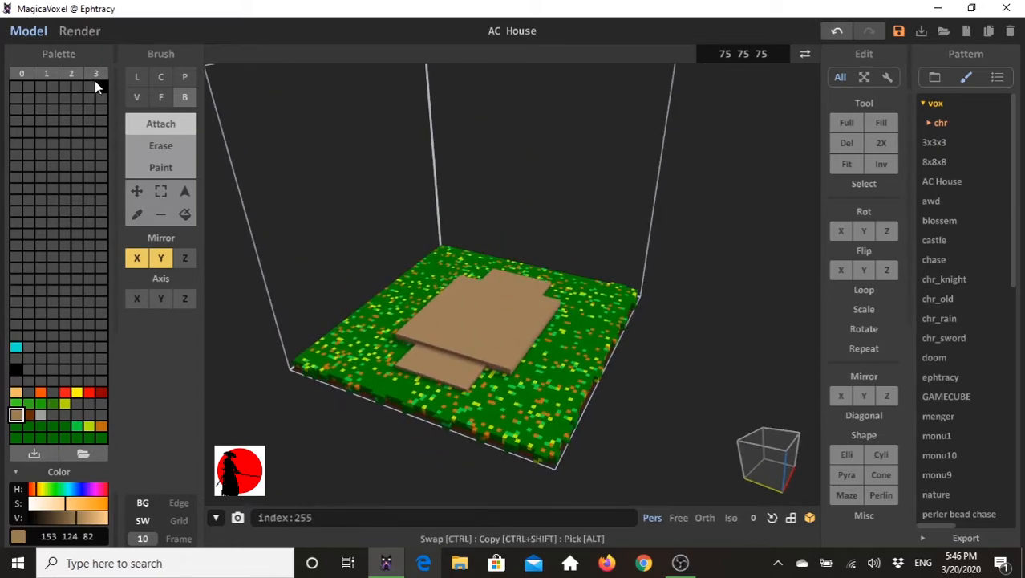
left_click(184, 98)
left_click(136, 258)
left_click(160, 258)
left_click(160, 258)
left_click(136, 259)
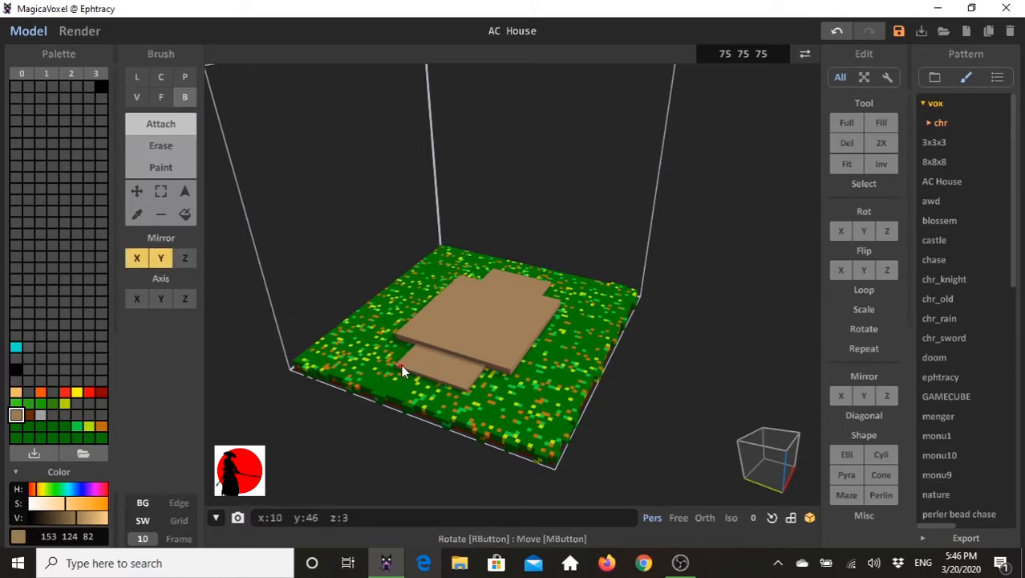
left_click_drag(398, 363, 429, 374)
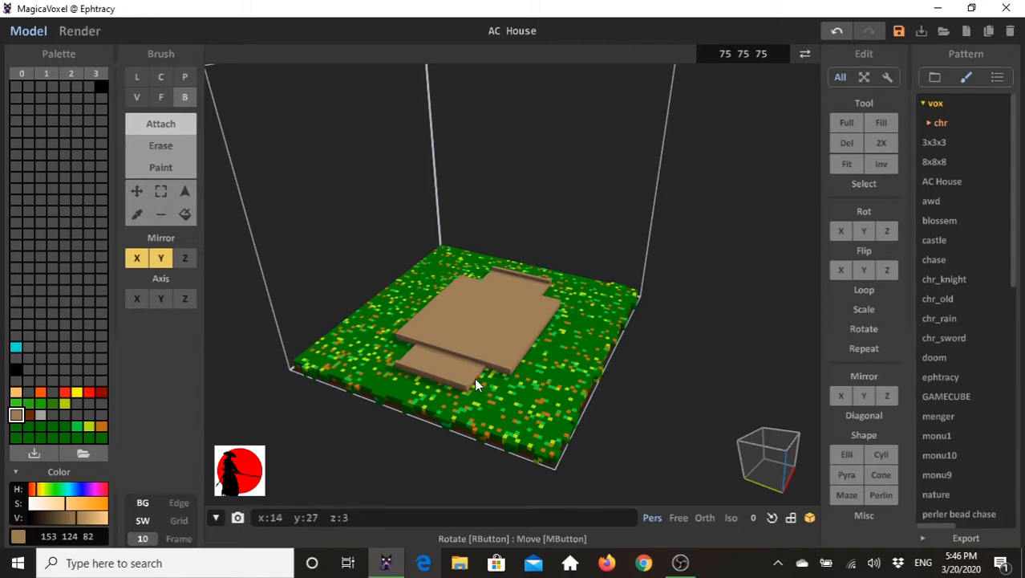
right_click_drag(478, 376, 423, 369)
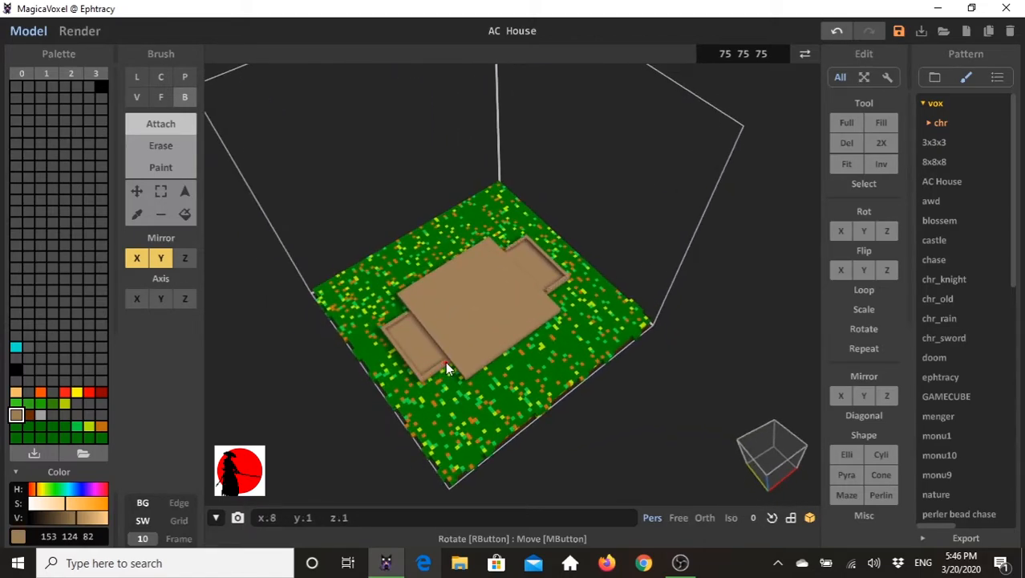
right_click_drag(443, 361, 479, 345)
- Attach small brown blocks to the slab's four corners with X and Y mirroring and raise them flush with the slab's top
mouse_move(588, 289)
right_mouse_down()
mouse_move(577, 336)
mouse_move(561, 325)
mouse_move(570, 290)
right_mouse_up()
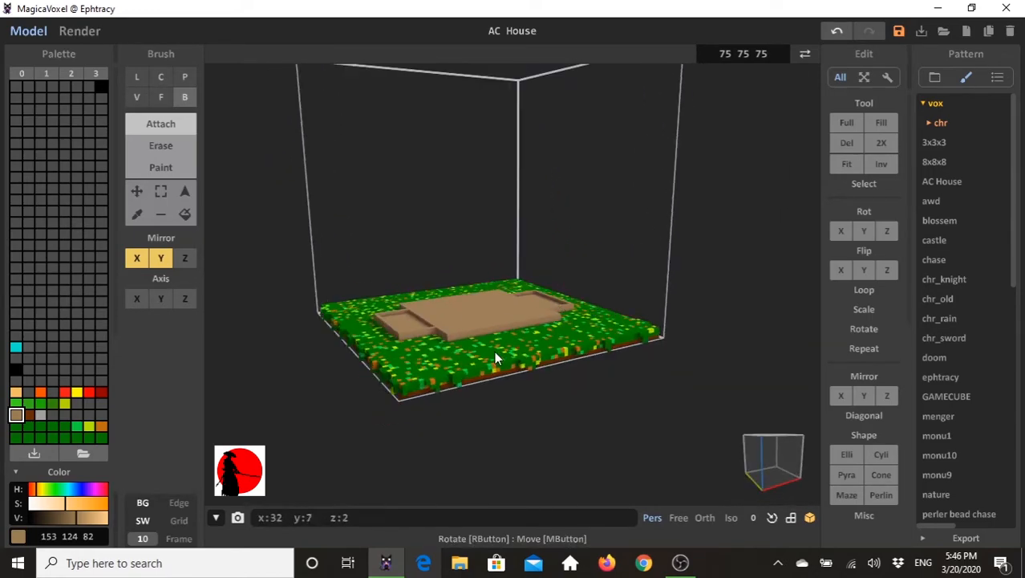
right_click_drag(442, 347, 431, 374)
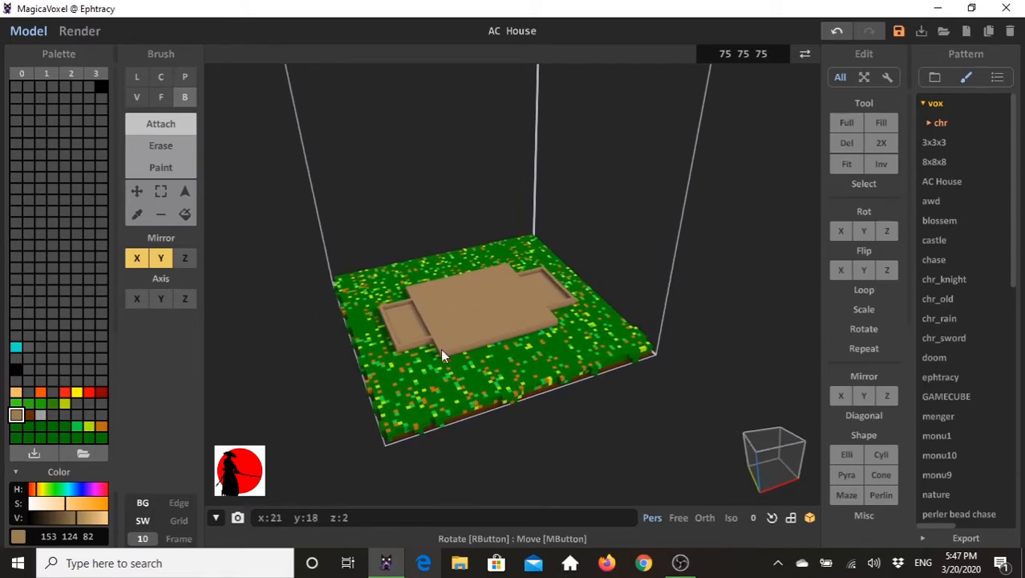
mouse_move(437, 357)
right_mouse_down()
mouse_move(443, 376)
mouse_move(450, 370)
right_mouse_up()
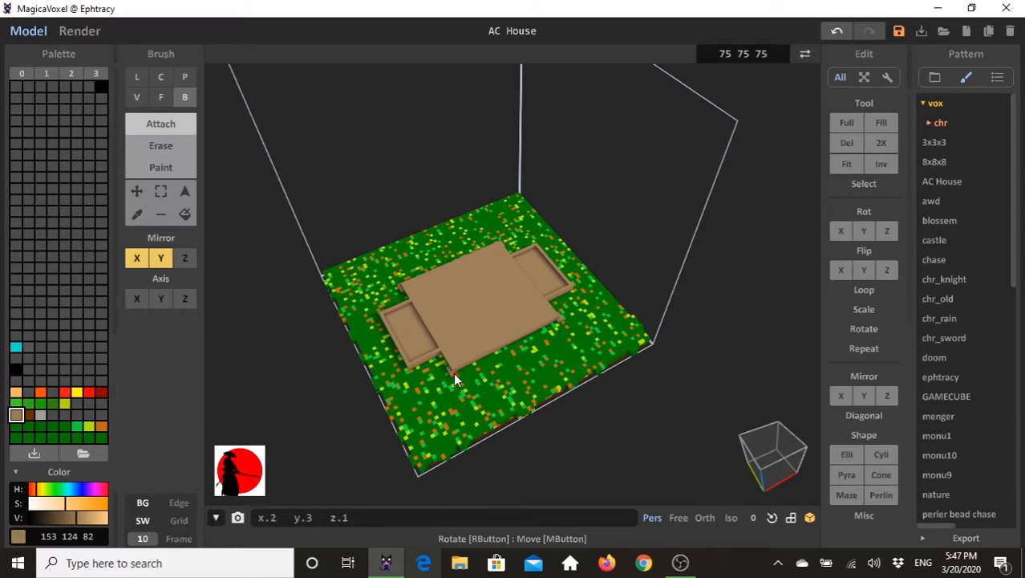
right_click_drag(459, 370, 442, 440)
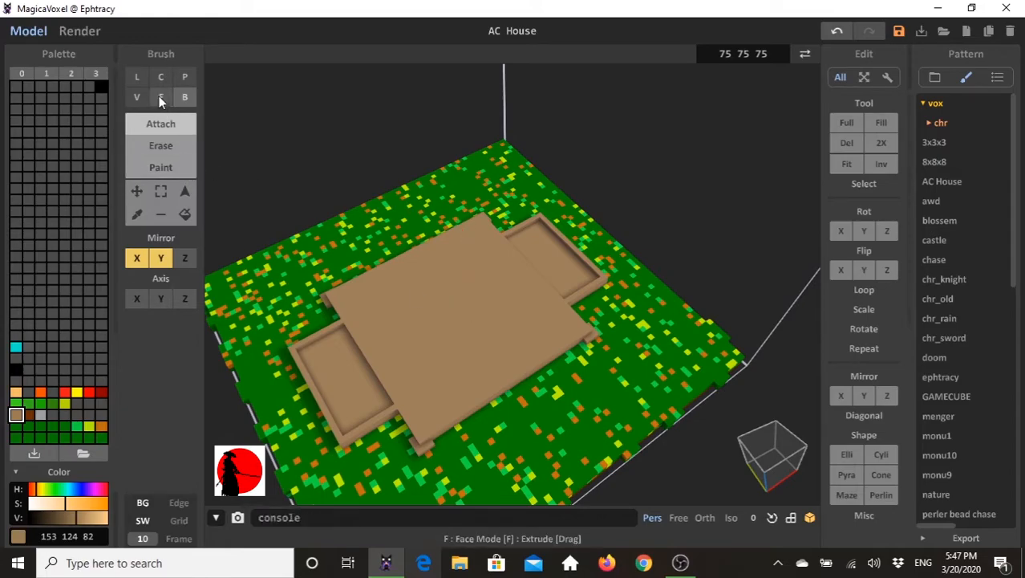
left_click(161, 96)
left_click(422, 448)
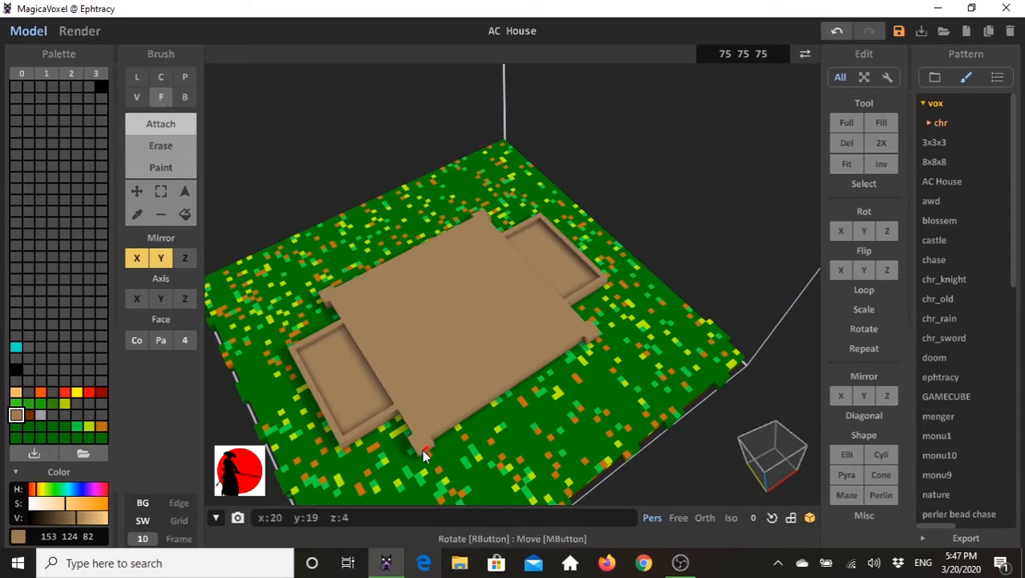
right_click_drag(432, 276, 396, 314)
right_click_drag(521, 378, 449, 312)
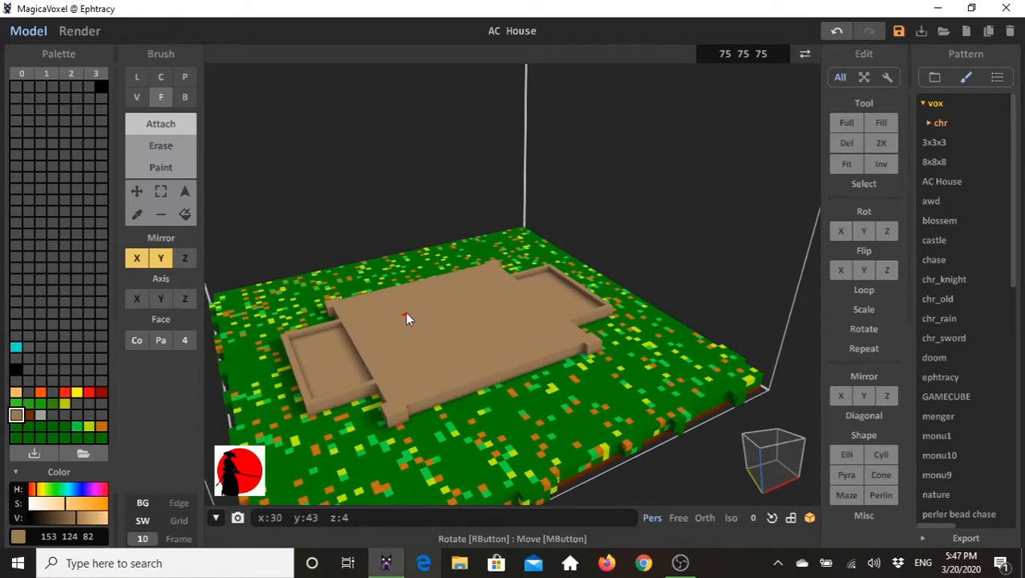
- Add a low brown ledge along the slab's front edge between the corner blocks, mirrored in X only, and extend it outward
left_click(138, 257)
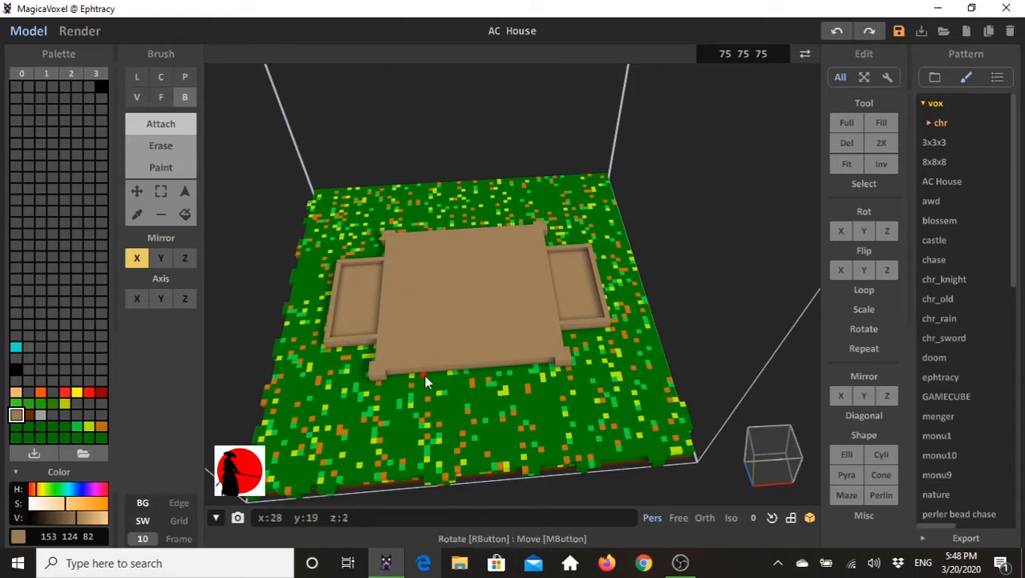
left_click_drag(418, 375, 470, 370)
right_click_drag(374, 290, 279, 255)
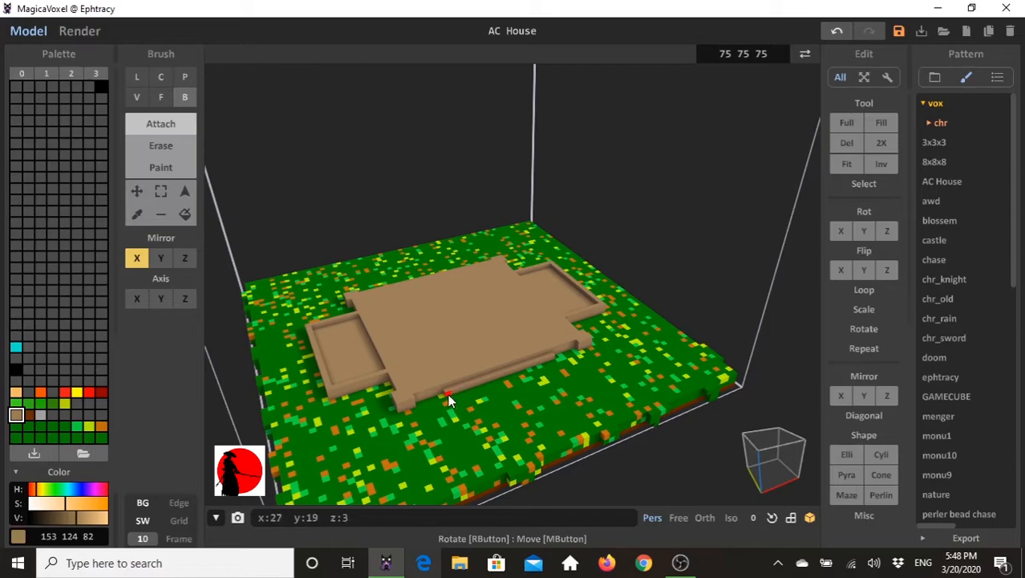
left_click(162, 100)
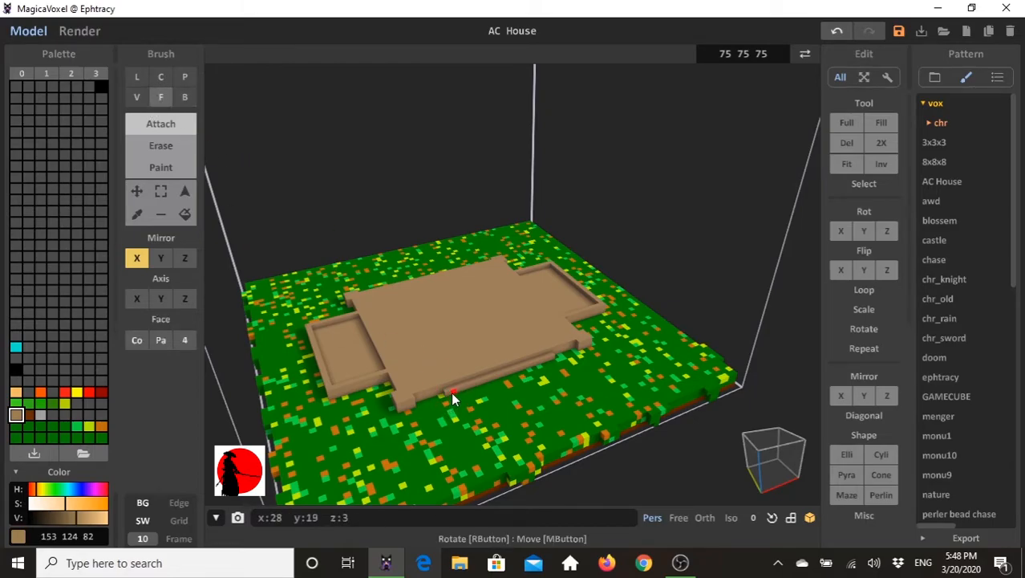
left_click(184, 97)
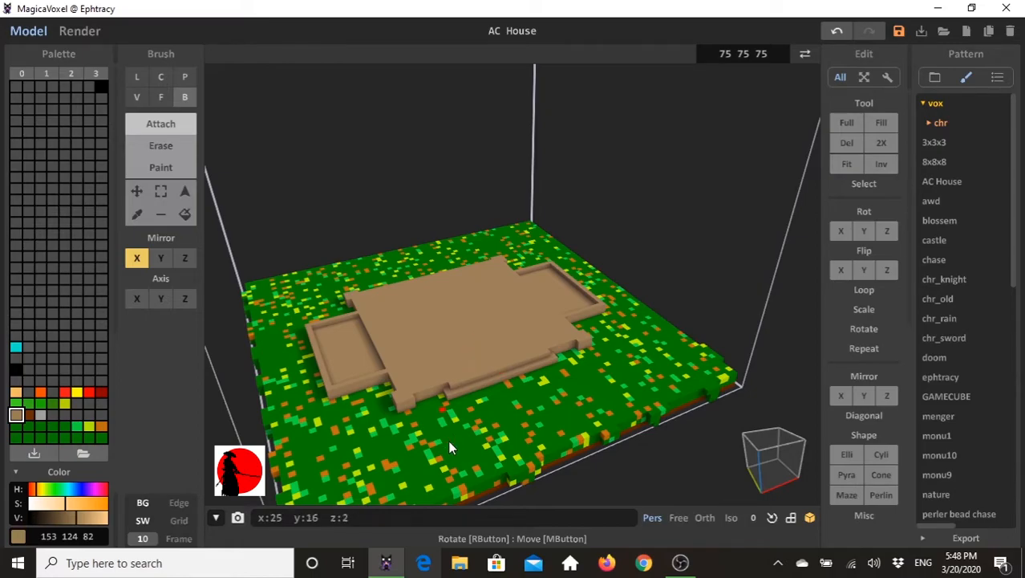
mouse_move(654, 390)
right_mouse_down()
mouse_move(607, 368)
mouse_move(614, 401)
mouse_move(624, 379)
mouse_move(663, 405)
right_mouse_up()
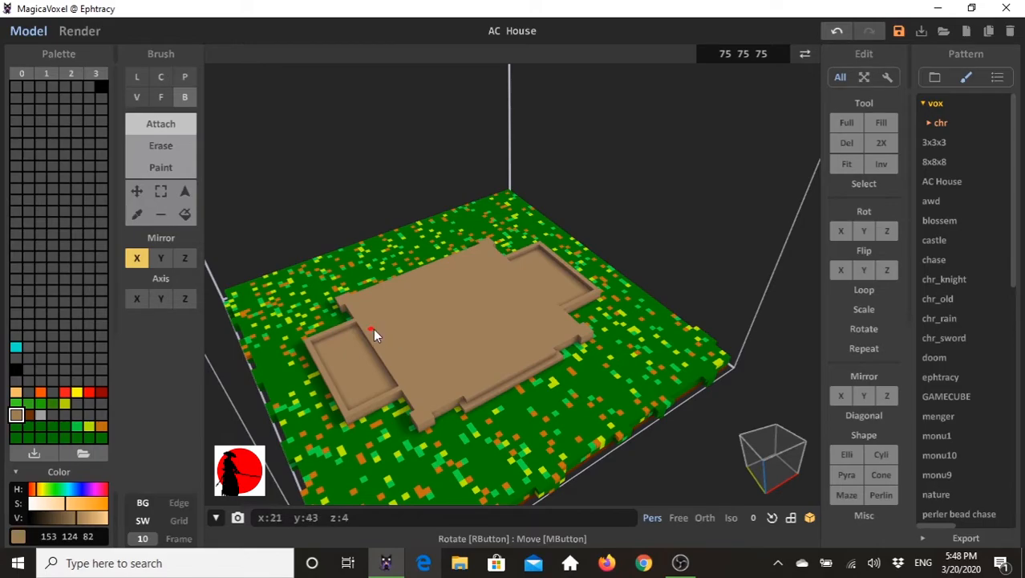
- Place orange (255 80 0) voxel blocks of size 3 on the slab's four corners, mirrored in X and Y
left_click(131, 255)
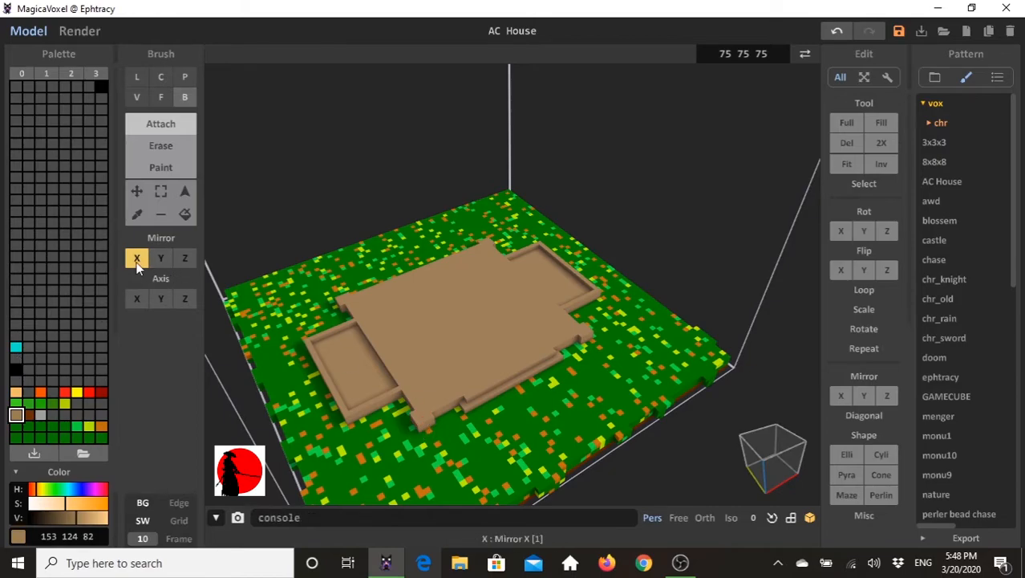
left_click(41, 391)
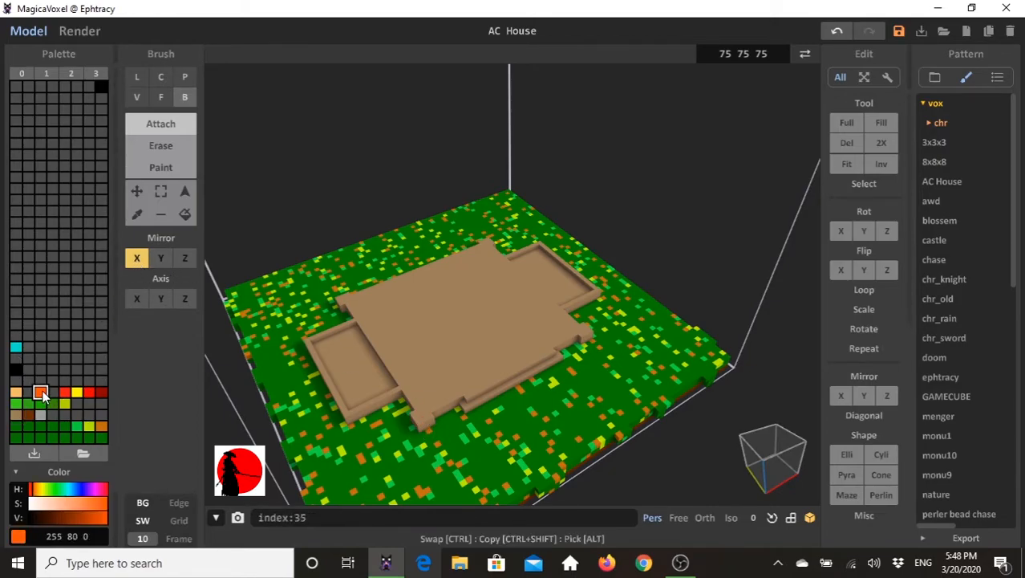
left_click(163, 259)
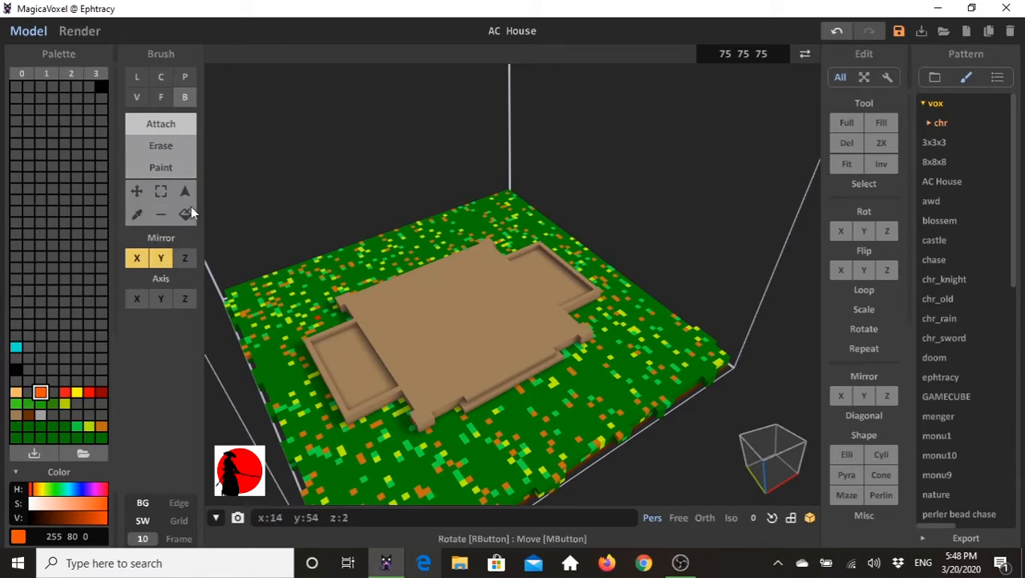
left_click(140, 95)
left_click(149, 340)
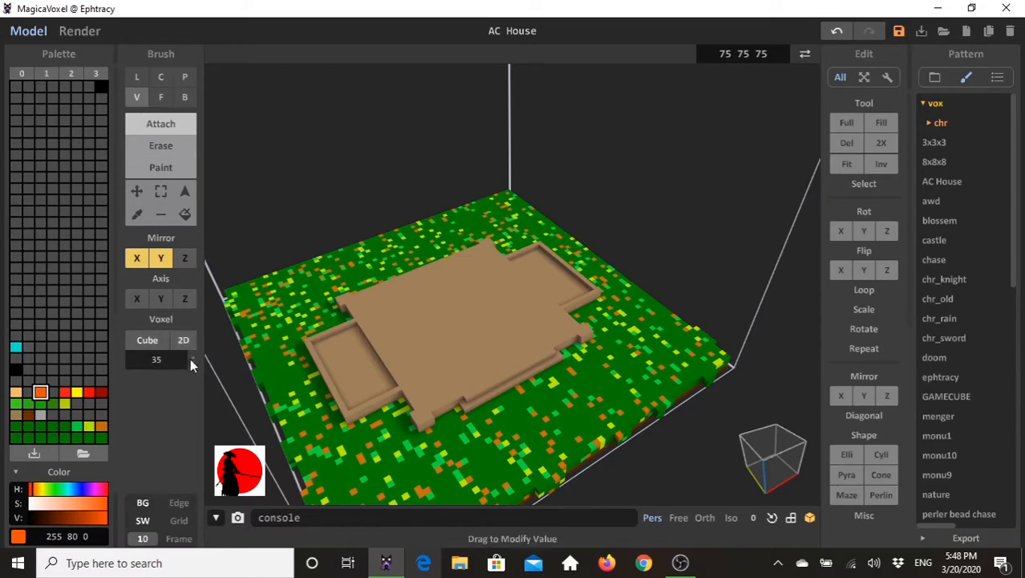
left_click_drag(193, 365, 187, 466)
left_click(311, 454)
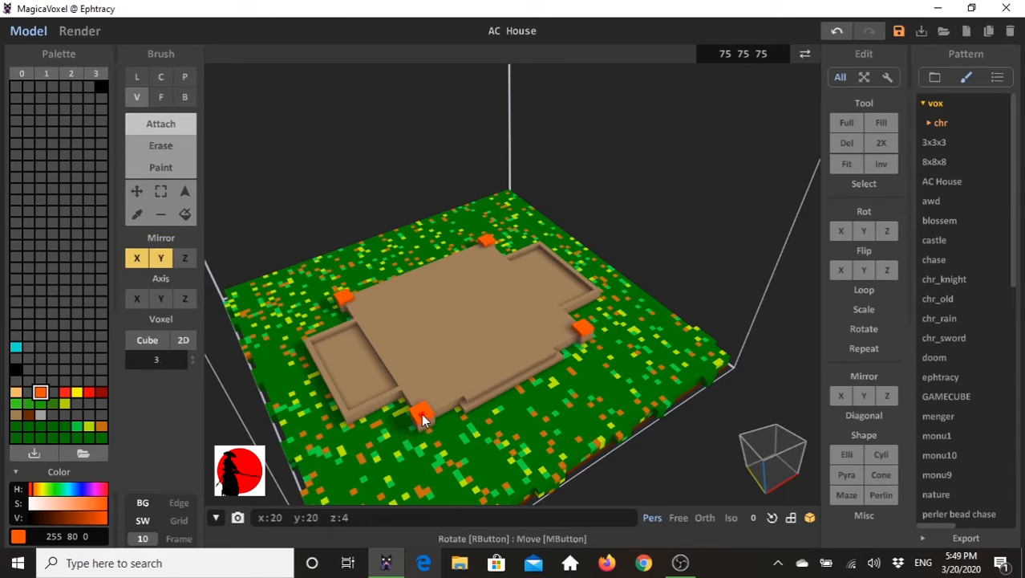
- Extrude the four orange corner blocks upward by 25 layers in face mode to form tall posts
mouse_move(421, 413)
right_mouse_down()
mouse_move(386, 440)
mouse_move(407, 411)
mouse_move(401, 388)
right_mouse_up()
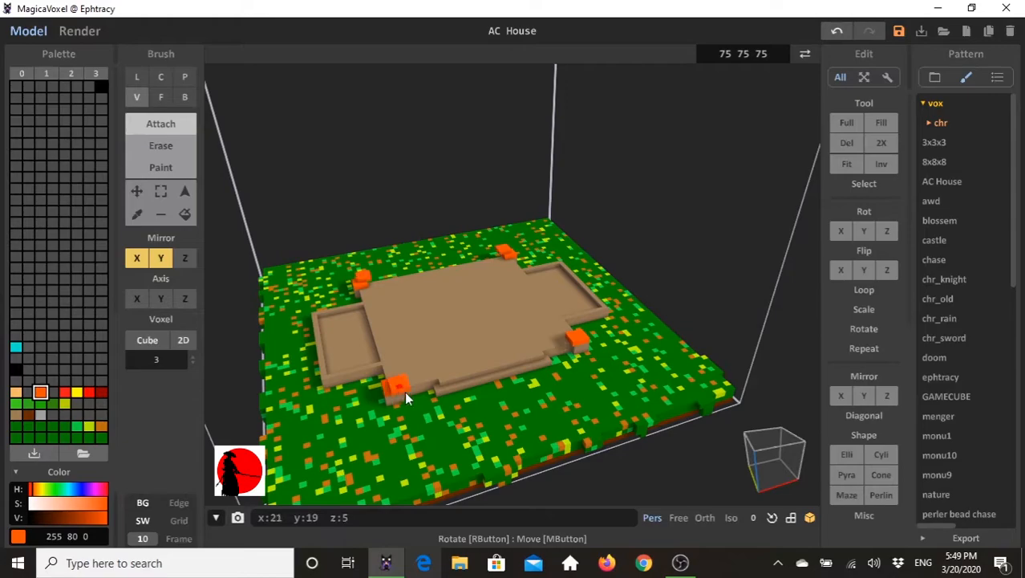
left_click(163, 97)
left_click_drag(393, 391, 396, 245)
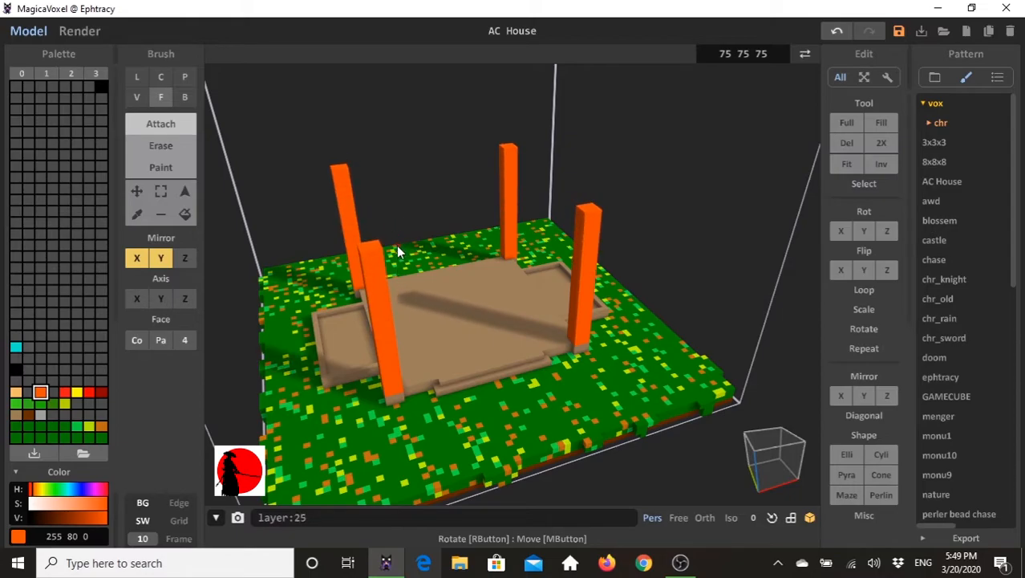
- Shorten the four orange corner posts by erasing their top layers in face mode
right_click_drag(507, 337, 487, 313)
scroll(487, 313, "down", 3)
right_click_drag(280, 366, 314, 380)
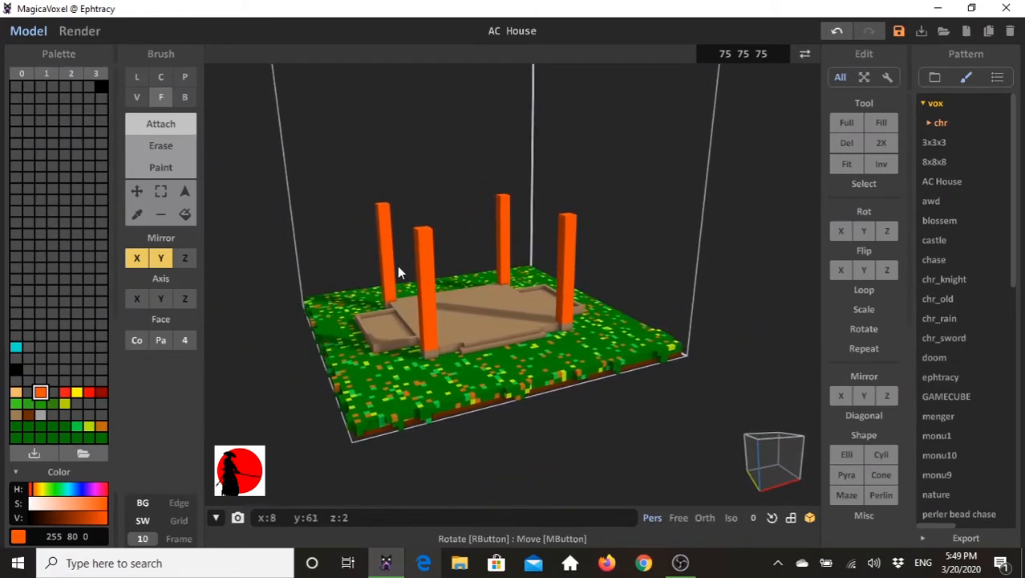
left_click(163, 145)
left_click(425, 229)
left_click(422, 235)
left_click(422, 239)
right_click_drag(356, 351, 321, 317)
right_click_drag(470, 307, 435, 344)
right_click_drag(558, 295, 460, 317)
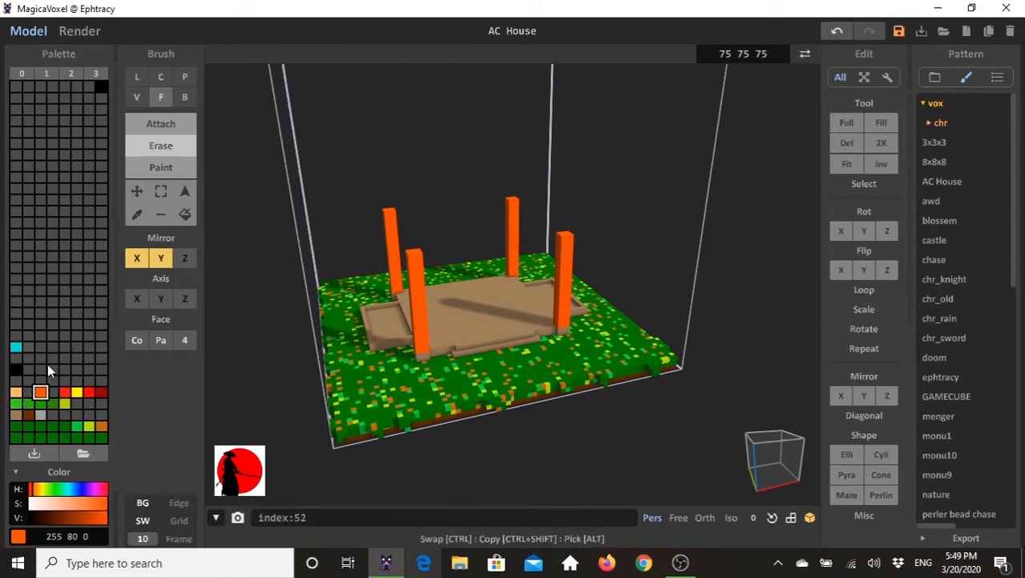
- Attach one-voxel-high tan (244 187 102) strips along the slab's edges between the orange posts in box mode, mirrored in X and Y
left_click(16, 391)
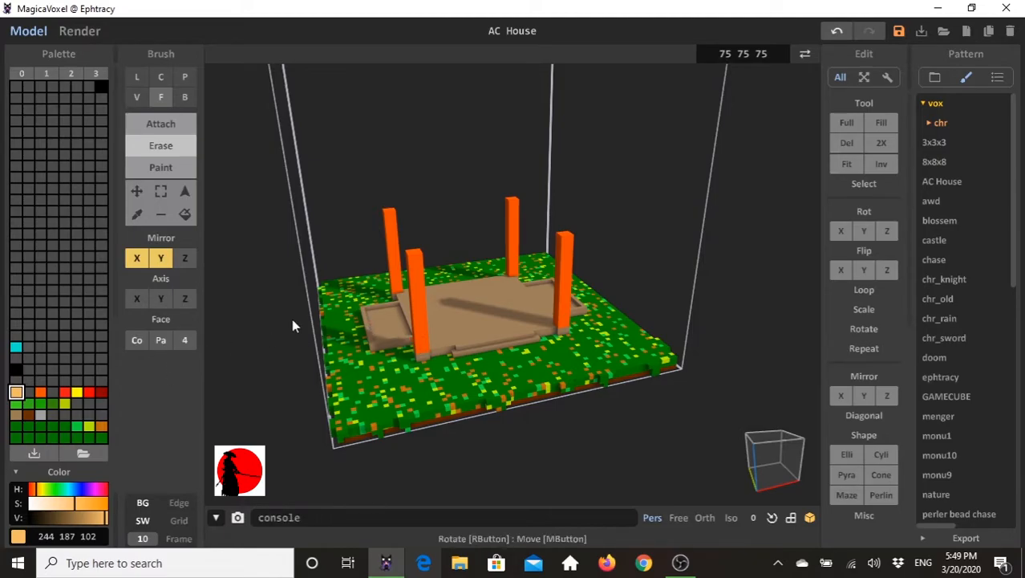
left_click(172, 115)
left_click(184, 98)
right_click_drag(402, 357, 398, 325)
left_click_drag(382, 326, 423, 348)
mouse_move(424, 348)
right_mouse_down()
mouse_move(535, 343)
mouse_move(414, 344)
right_mouse_up()
left_click_drag(411, 303, 458, 320)
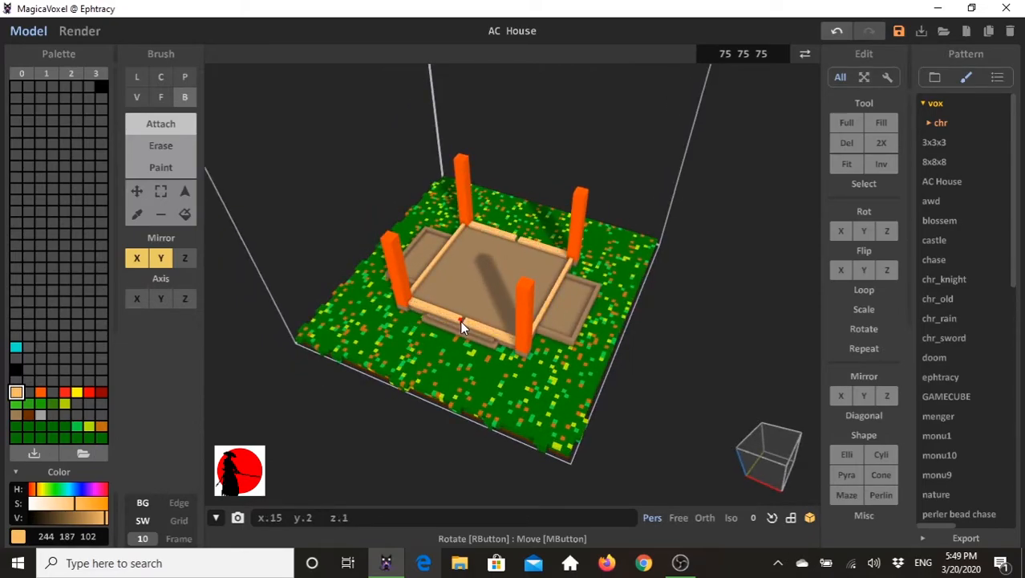
- Extrude the tan strips upward in face mode to form four walls level with the tops of the orange posts
right_click_drag(491, 314, 262, 206)
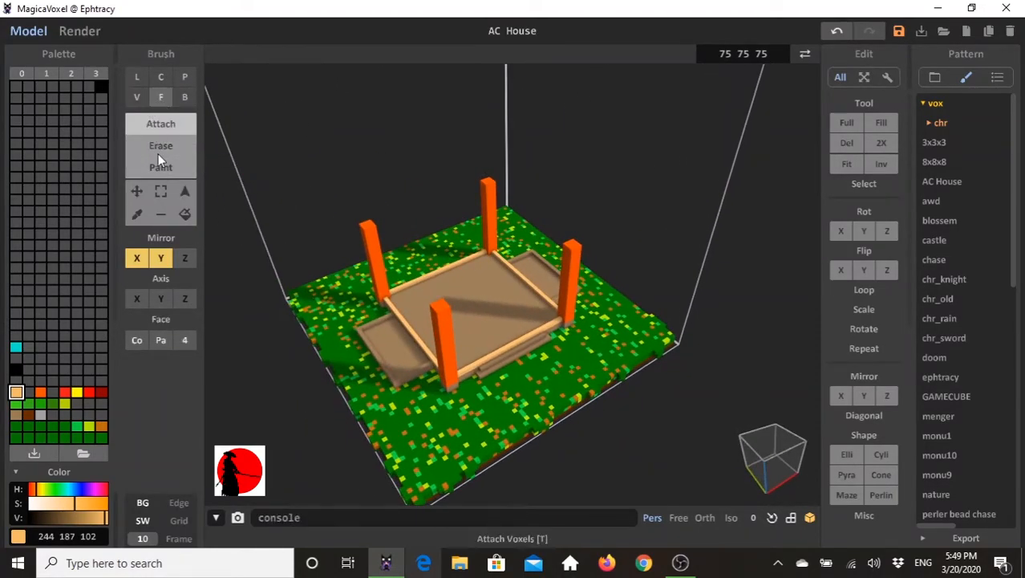
left_click_drag(411, 330, 410, 259)
right_click_drag(410, 259, 444, 365)
left_click_drag(444, 352, 440, 278)
right_click_drag(439, 277, 522, 299)
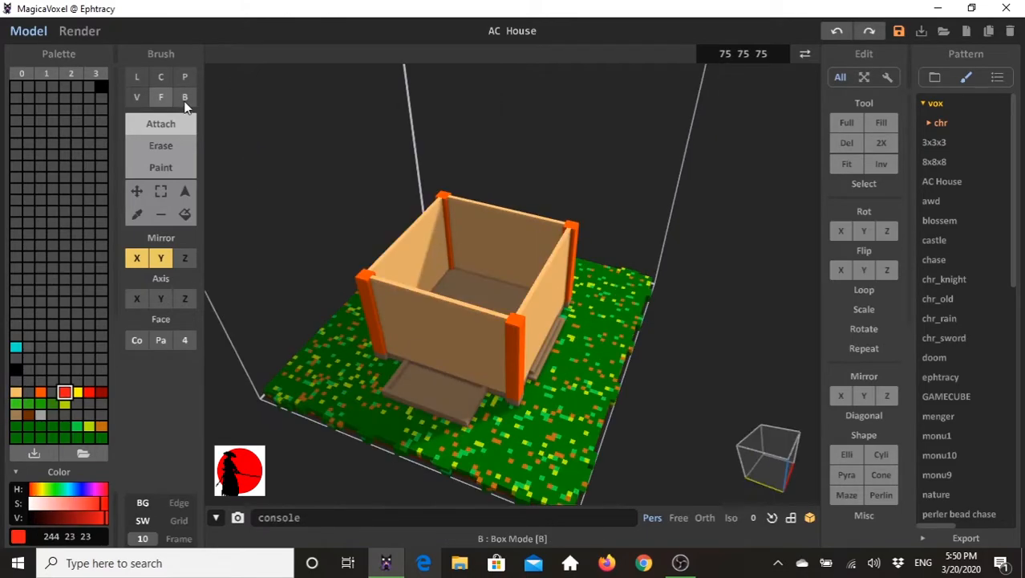
- Attach a red (244 23 23) box strip along the tops of the two side walls, spanning the corner posts with X and Y mirroring
left_click(184, 96)
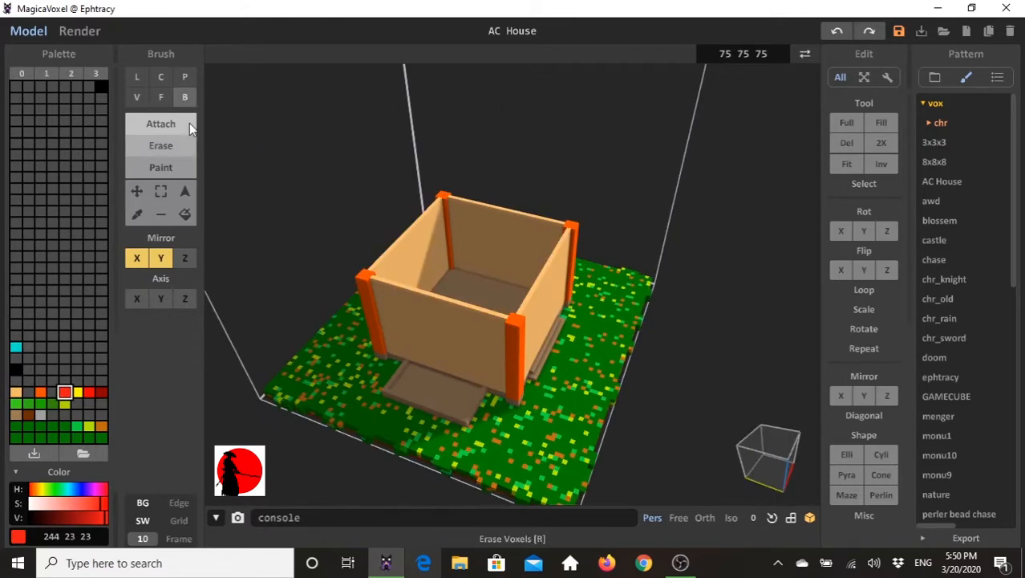
mouse_move(361, 269)
left_mouse_down()
mouse_move(387, 287)
mouse_move(434, 295)
left_mouse_up()
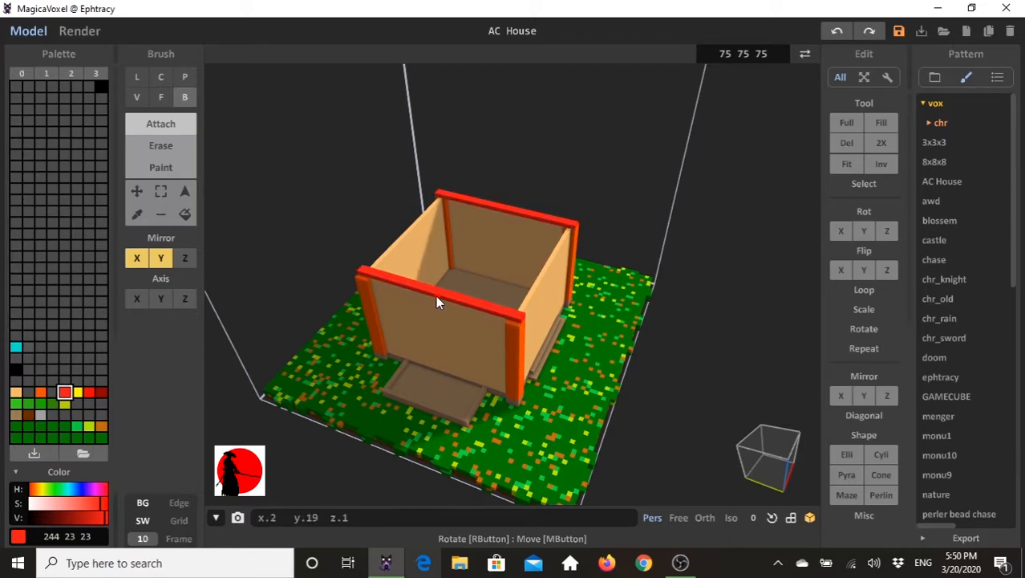
right_click_drag(439, 298, 543, 305)
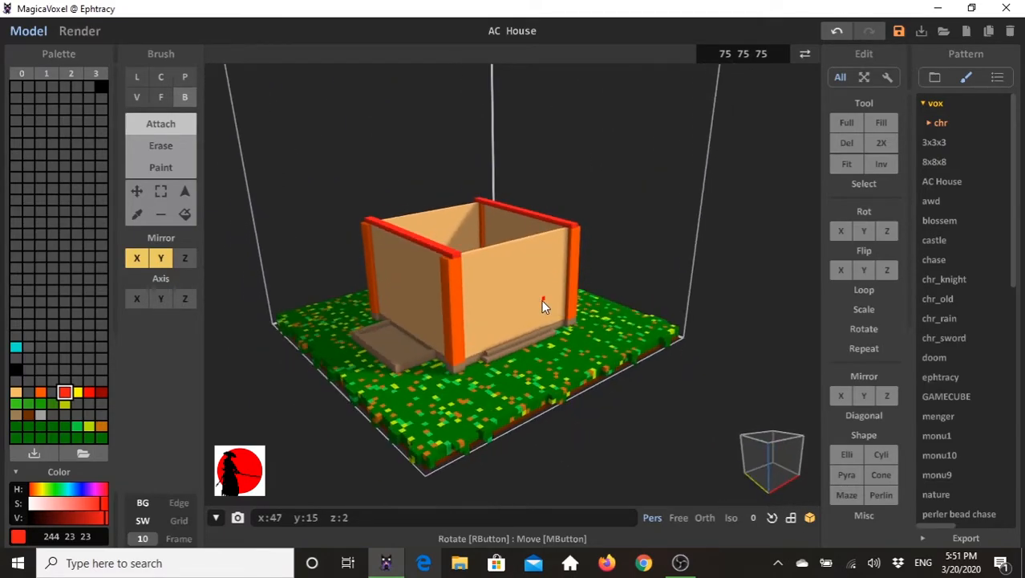
- Extrude the red strips' faces to widen and thicken them into roof beams overhanging the side walls
left_click(161, 97)
right_click_drag(480, 279, 434, 248)
right_click_drag(503, 264, 538, 234)
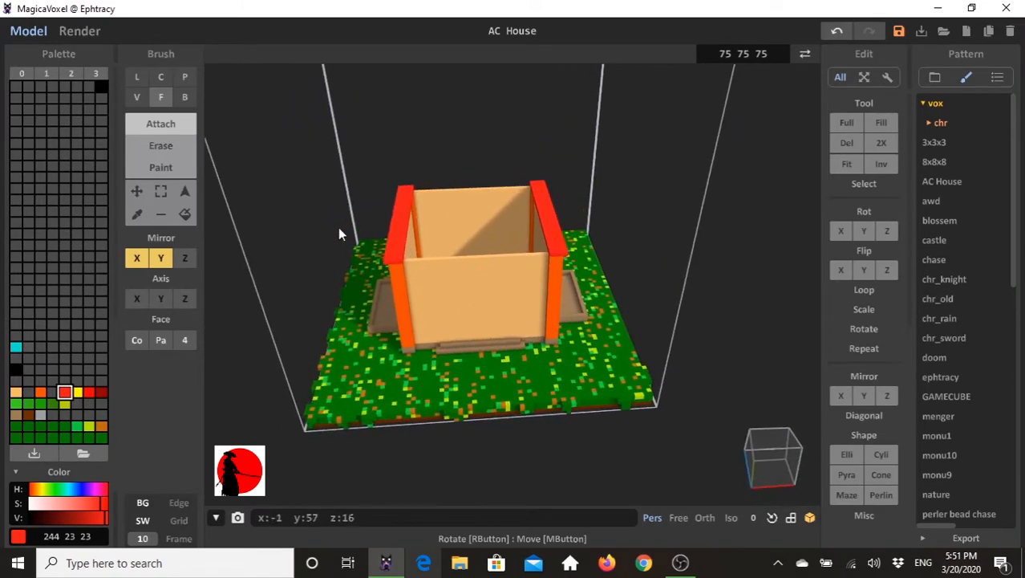
left_click(399, 230)
right_click_drag(435, 343, 405, 237)
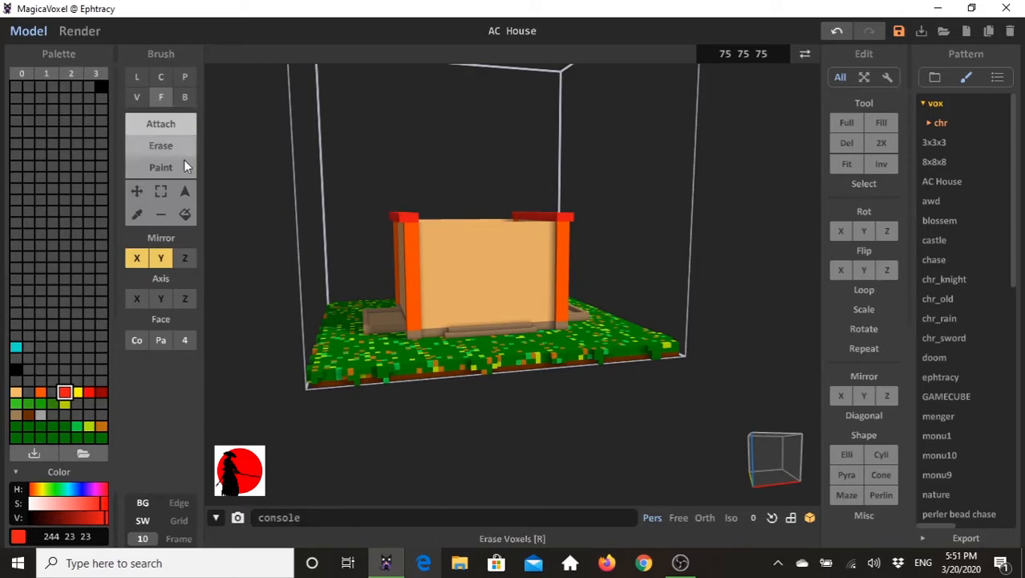
- Select the left red roof beam by colour region and duplicate it one step higher and further inward
left_click(185, 193)
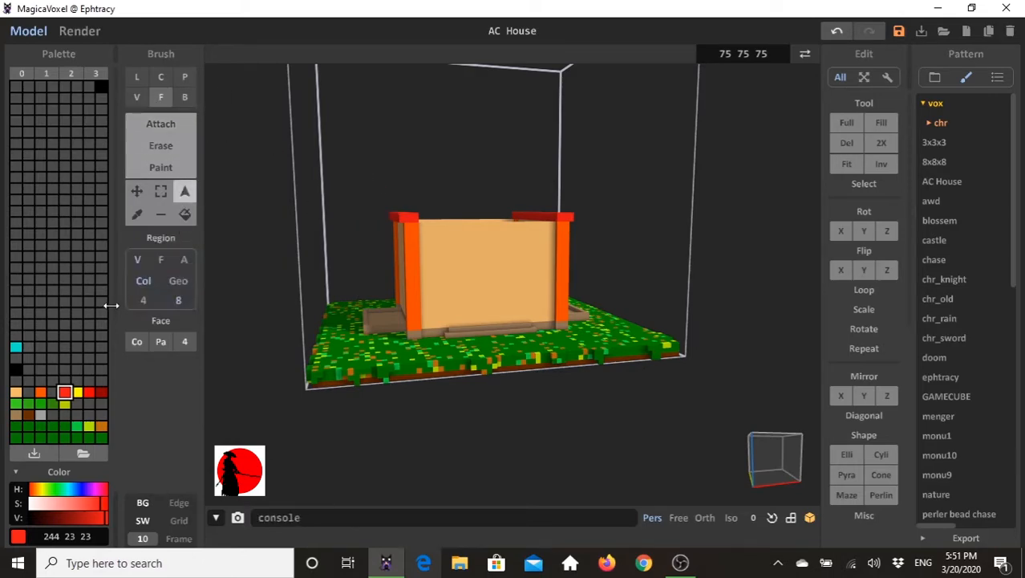
right_click_drag(401, 287, 400, 257)
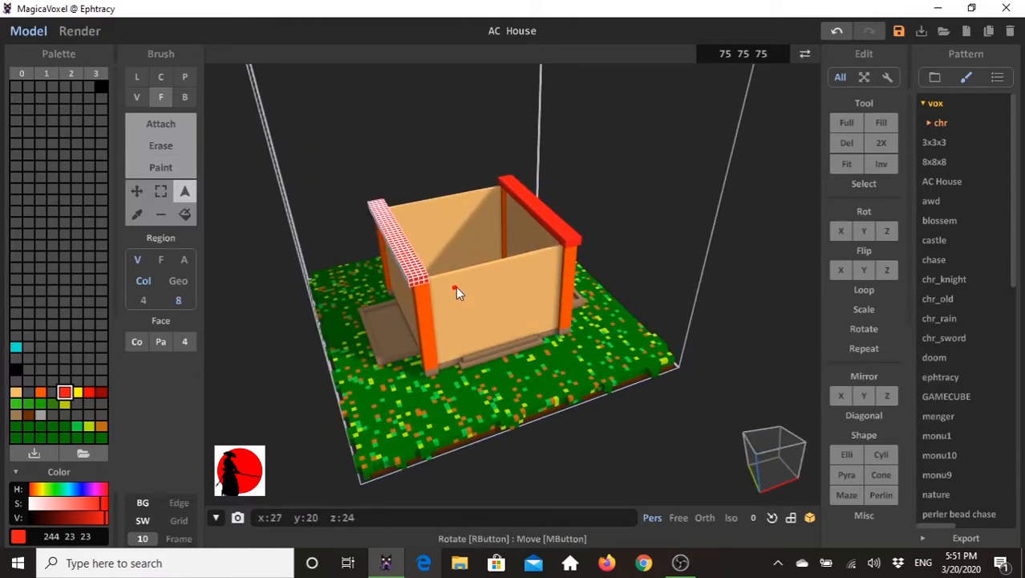
right_click_drag(481, 351, 476, 329)
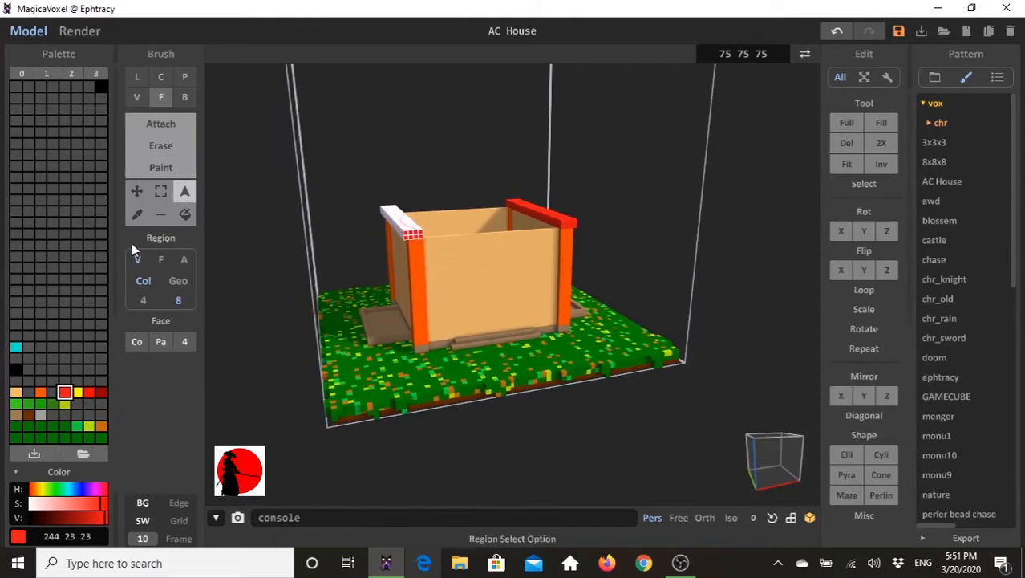
left_click(138, 193)
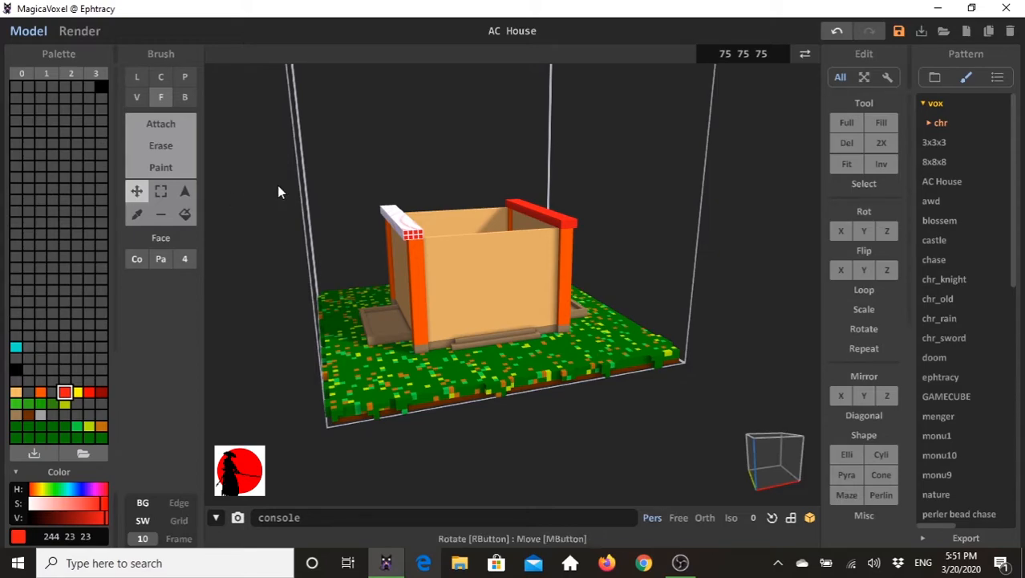
mouse_move(409, 239)
left_mouse_down()
mouse_move(410, 223)
mouse_move(418, 227)
left_mouse_up()
mouse_move(439, 255)
right_mouse_down()
mouse_move(426, 250)
mouse_move(451, 260)
right_mouse_up()
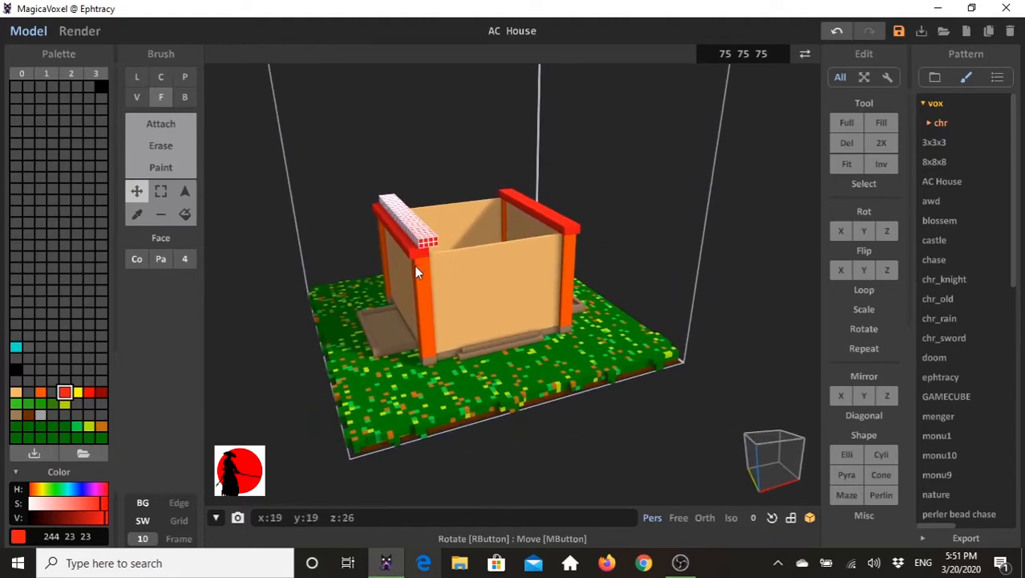
- Duplicate the raised beam again and shift it up and inward as the third step of the roof slope
key("ctrl+v")
left_click_drag(416, 256, 416, 241)
right_click_drag(416, 245, 413, 222)
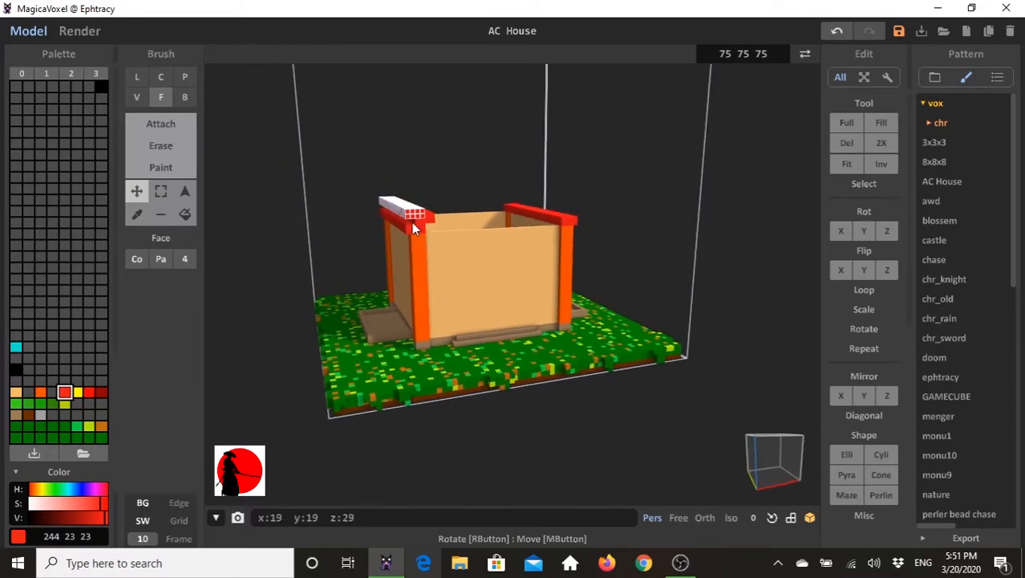
left_click_drag(414, 218, 435, 211)
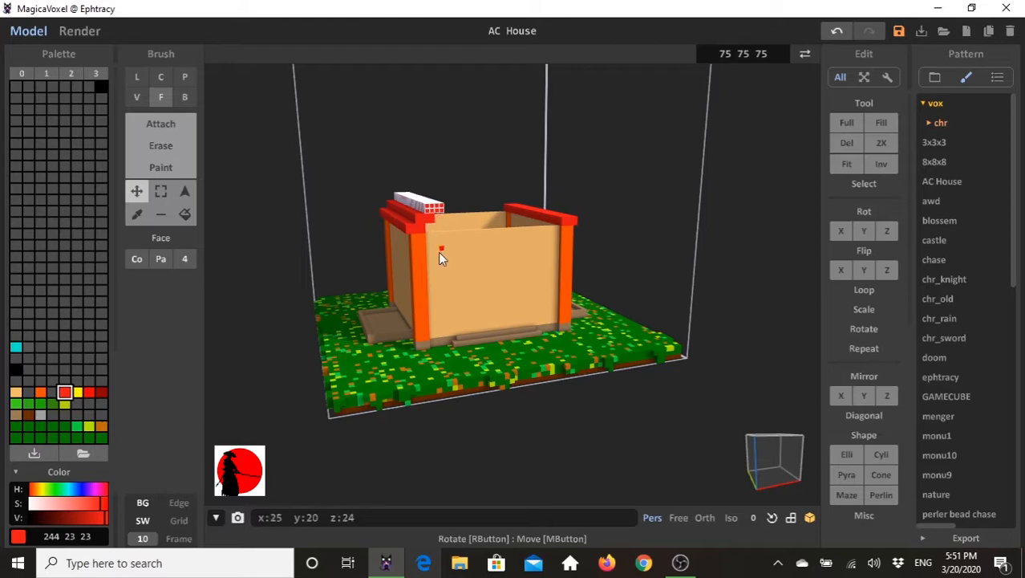
right_click_drag(440, 250, 418, 234)
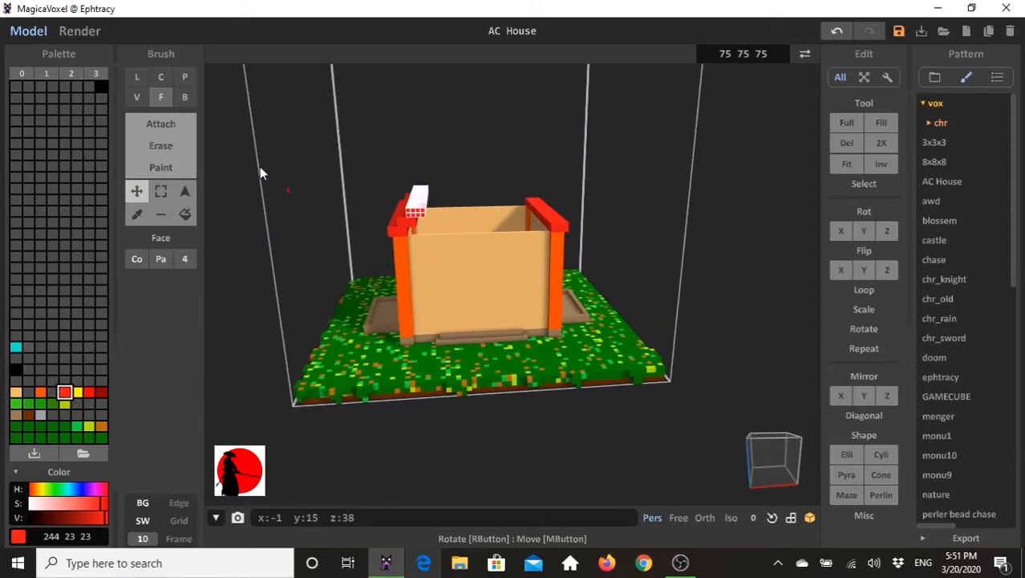
- Select the three stepped beams together and place a copy above and inward to continue the roof slope
left_click(186, 194)
left_click(403, 223)
right_click_drag(384, 312, 449, 285)
left_click(137, 192)
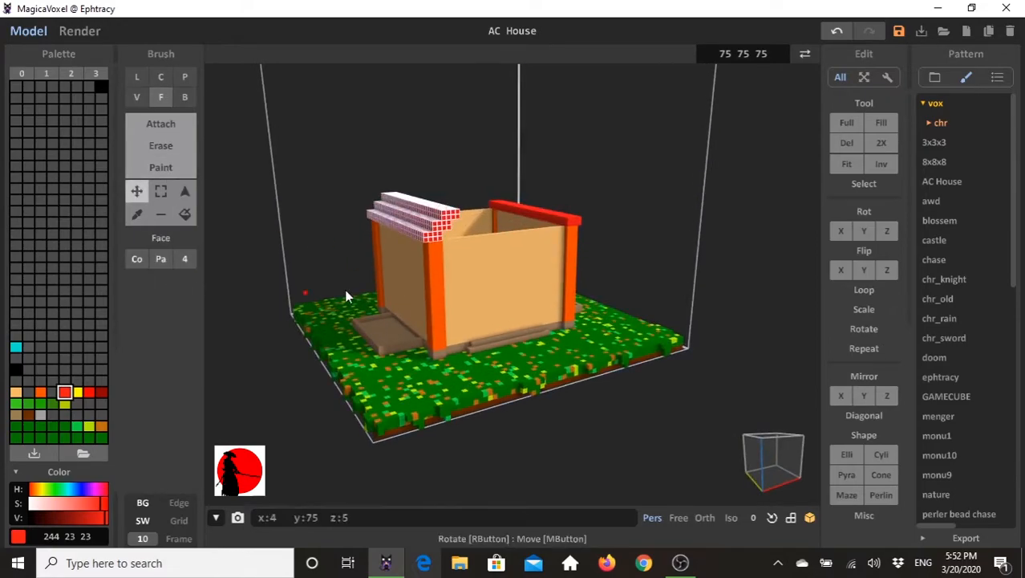
left_click_drag(452, 220, 464, 198)
right_click_drag(510, 234, 429, 264)
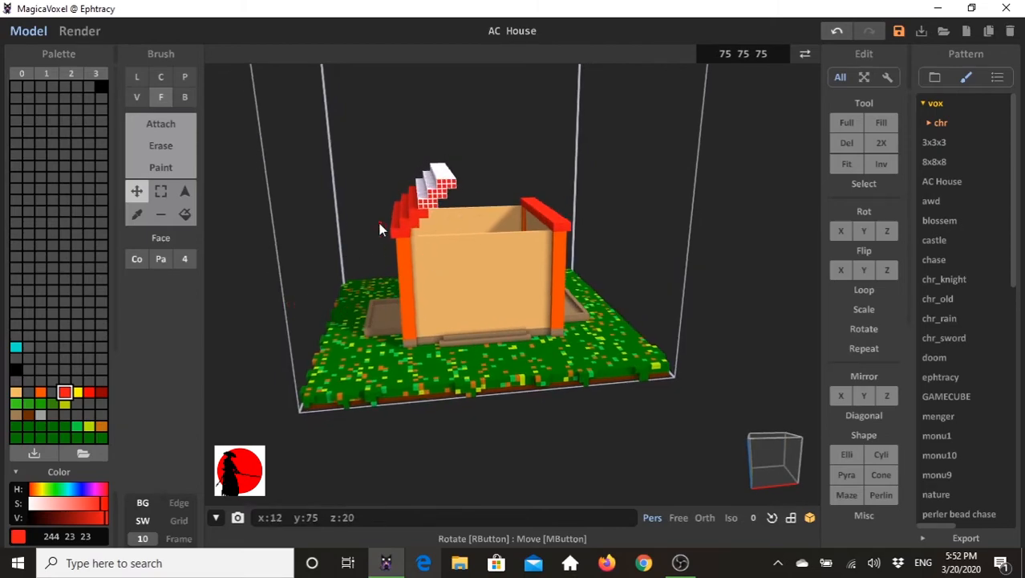
- Copy the three-beam group once more, raising it 10 voxels and moving it 11 along X to extend the slope to the ridge
left_click(426, 192)
left_click(415, 226)
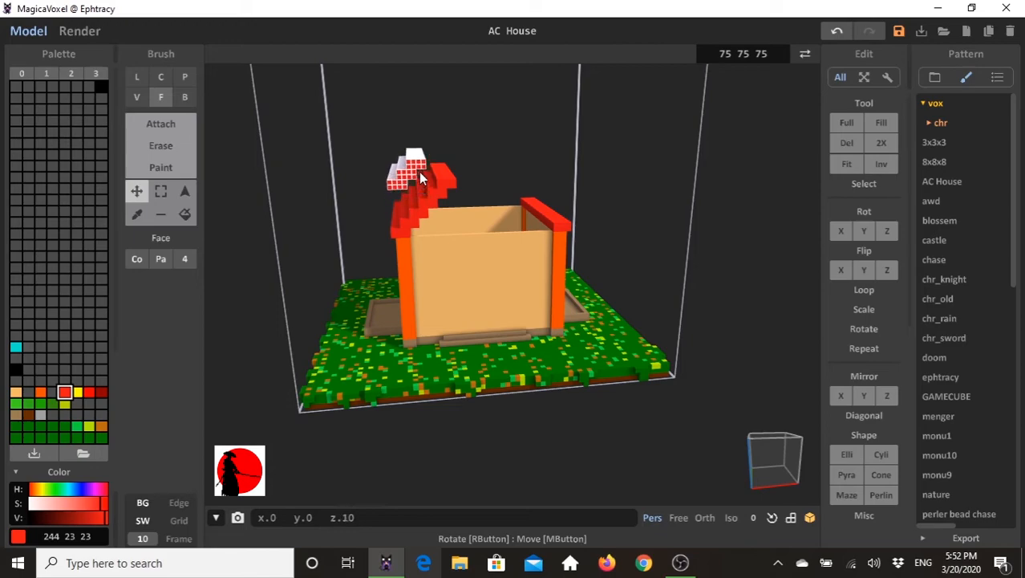
left_click(415, 176)
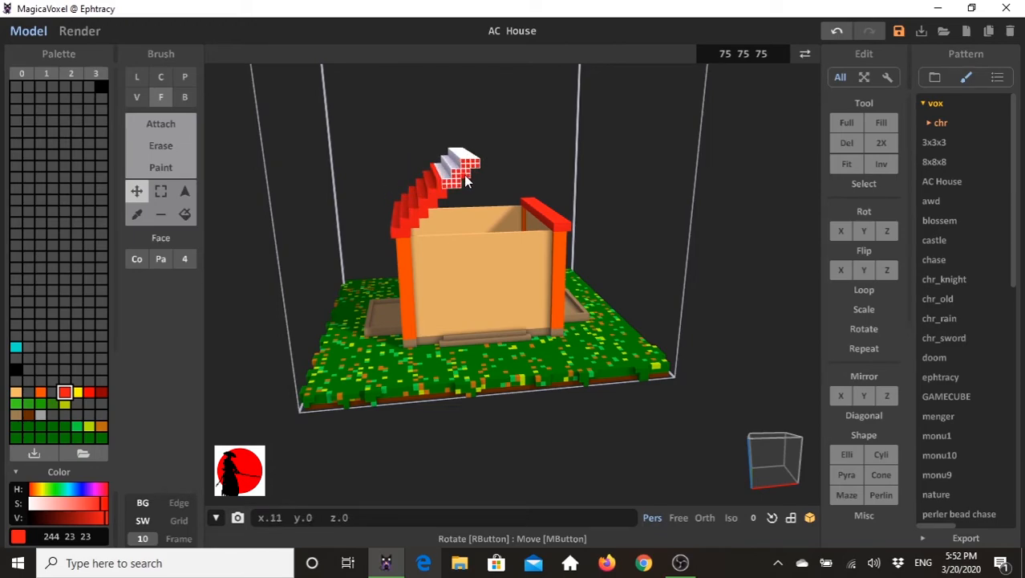
right_click_drag(499, 209, 510, 217)
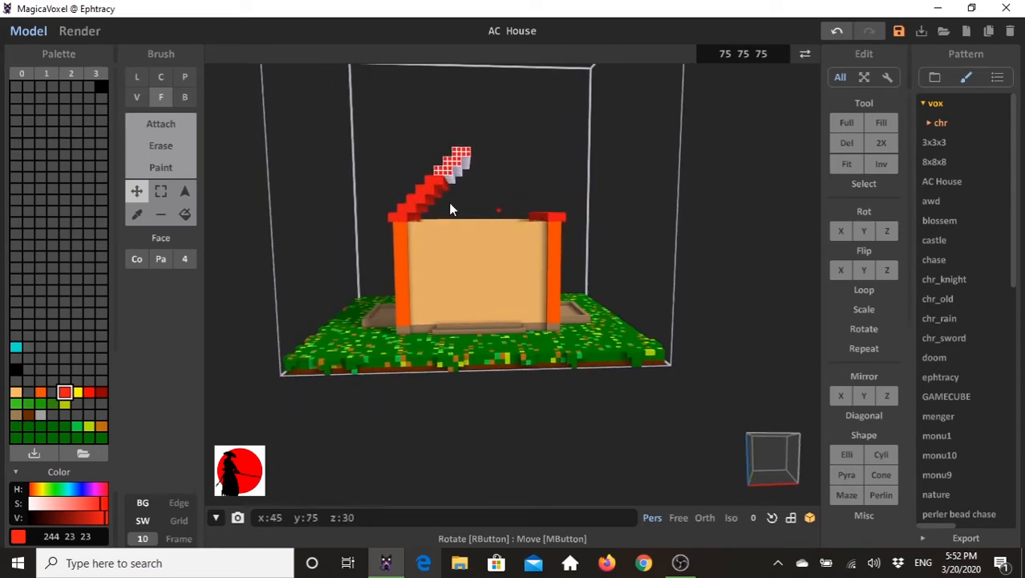
- Select the whole stepped red roof slope and duplicate it across to the opposite side of the house
left_click(187, 191)
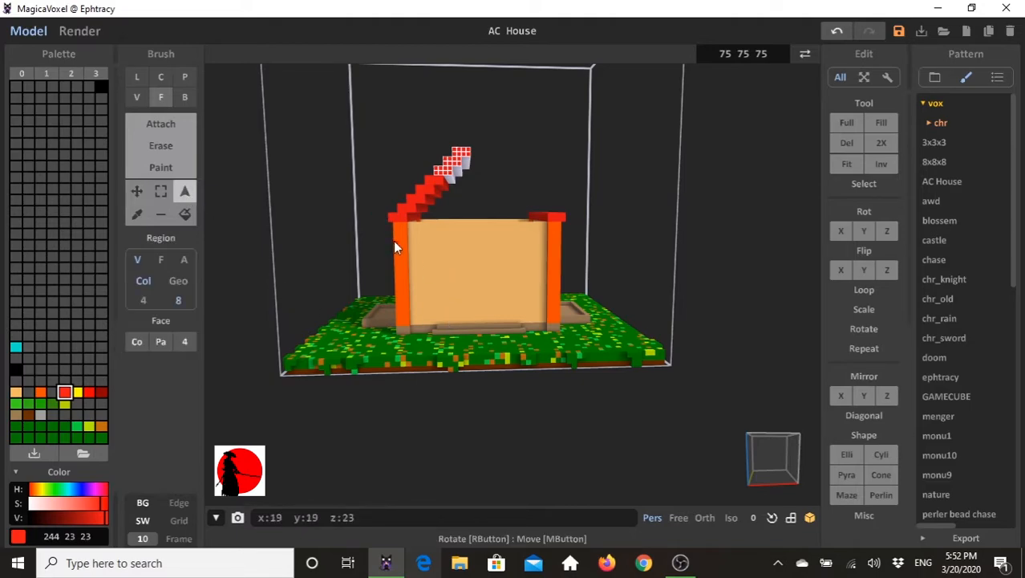
right_click_drag(363, 281, 358, 269)
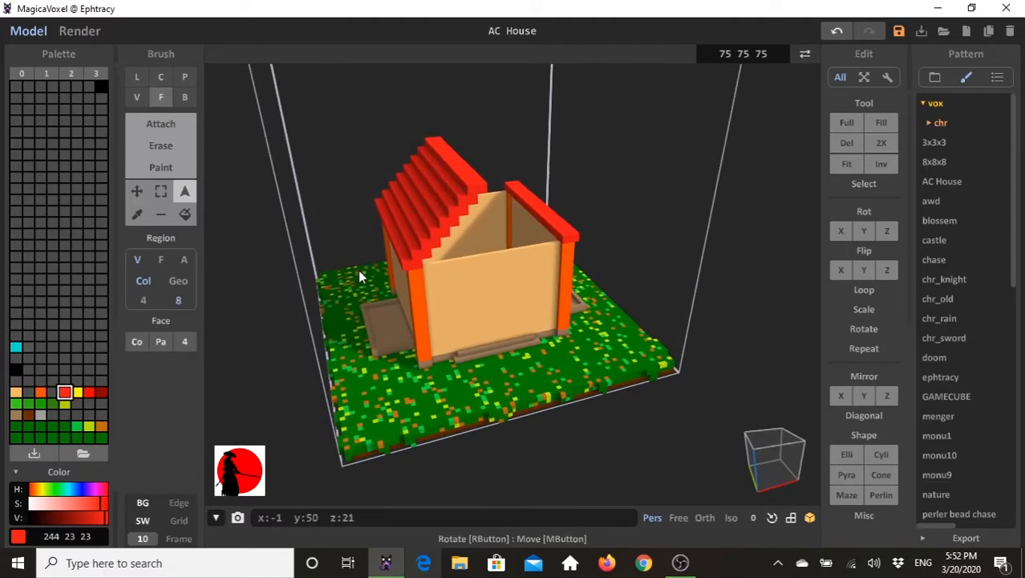
left_click(475, 192)
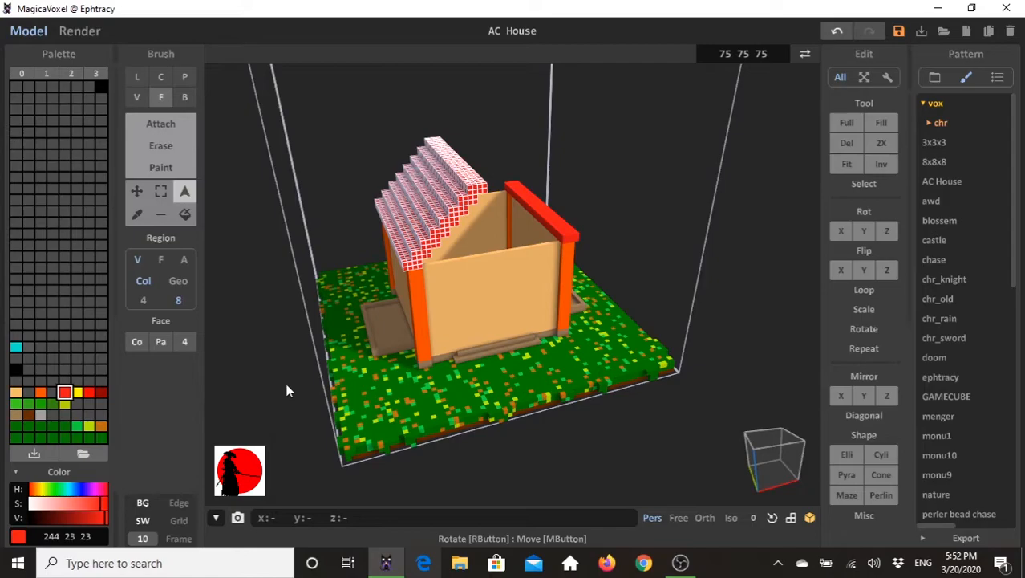
left_click(158, 216)
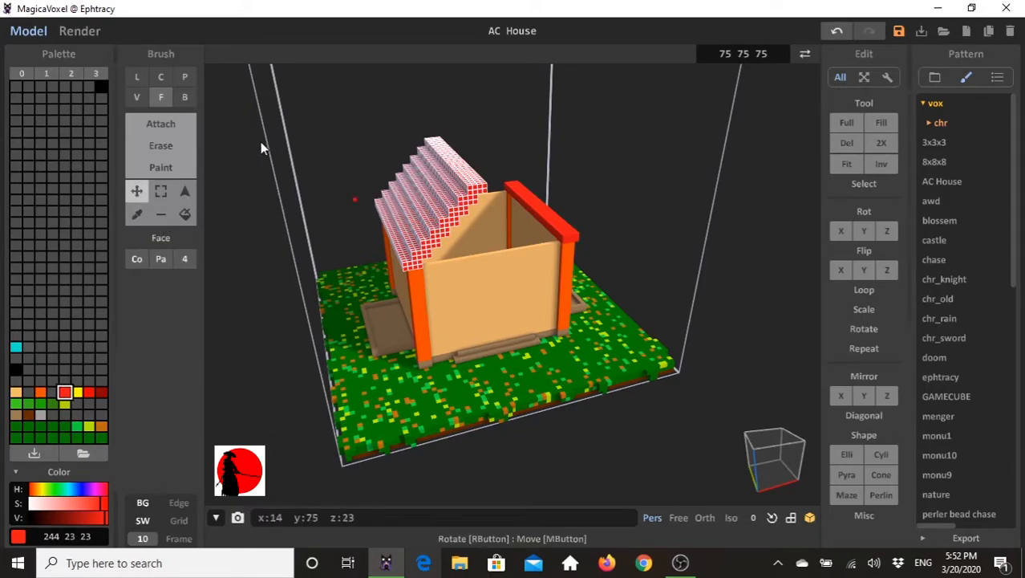
left_click_drag(459, 218, 559, 191)
right_click_drag(562, 192, 492, 217)
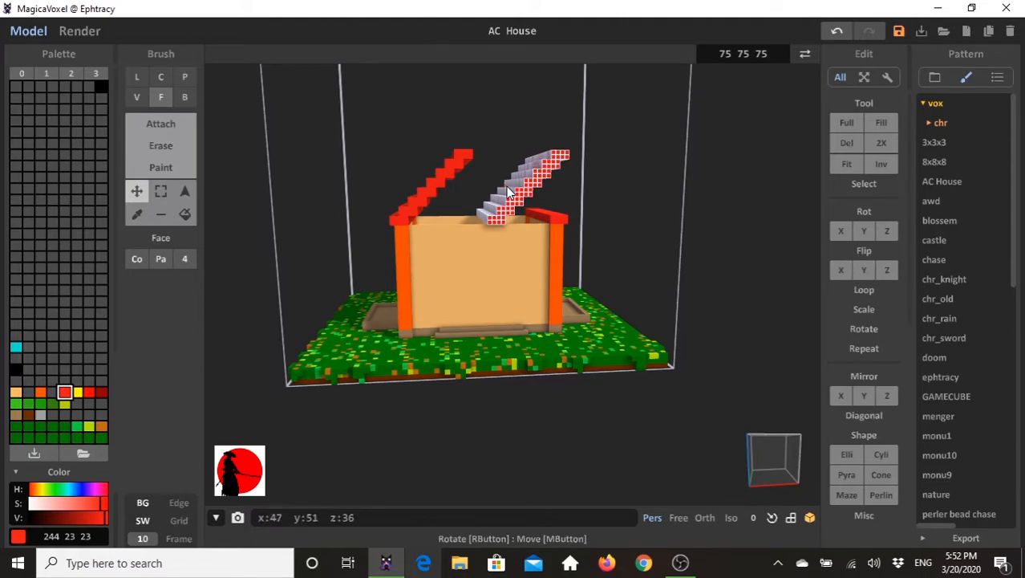
right_click_drag(579, 226, 612, 286)
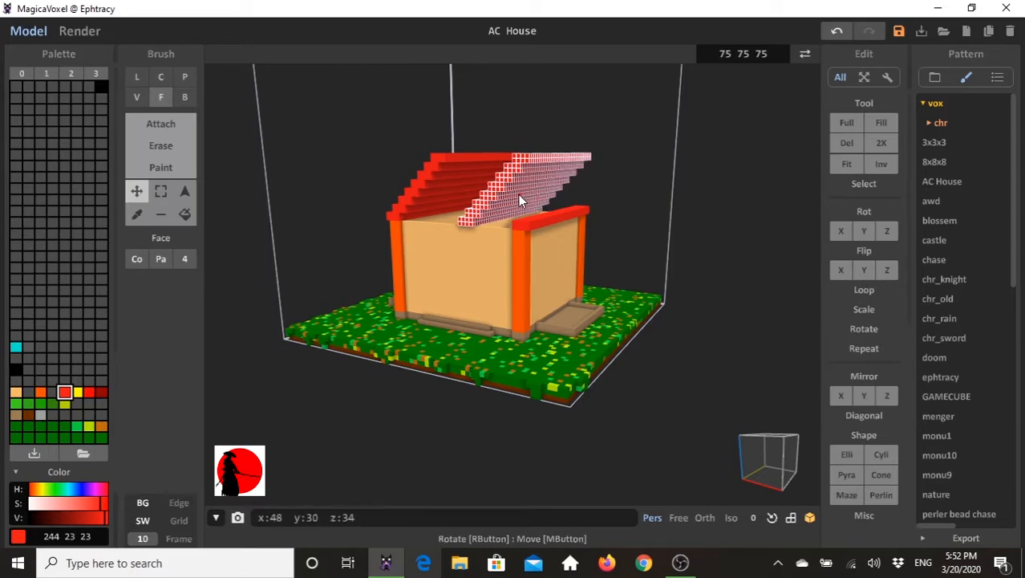
- Try rotating the duplicated roof slope 90 degrees about the Y axis and about the X axis, undoing each attempt
left_click(865, 233)
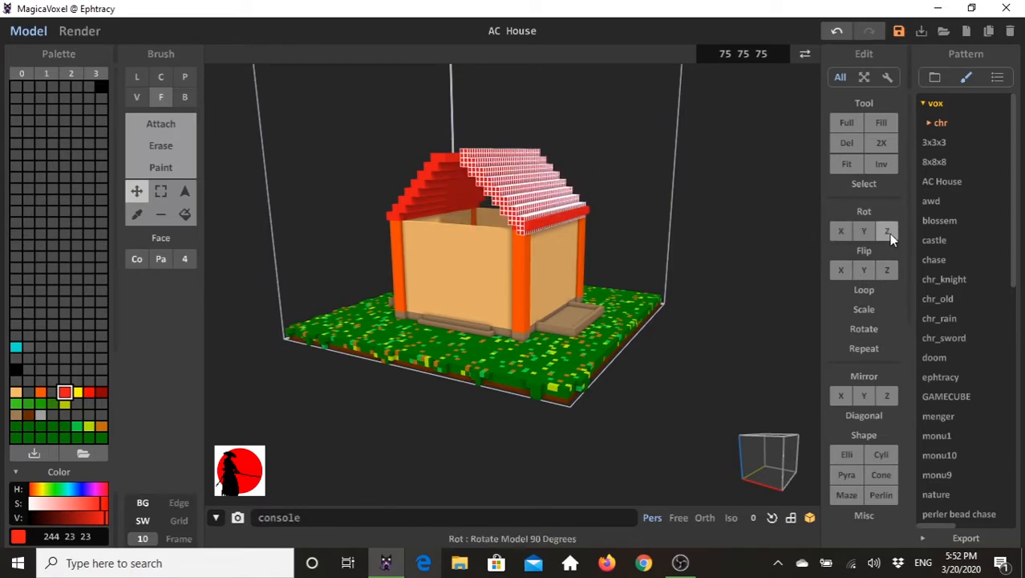
right_click_drag(628, 328, 668, 337)
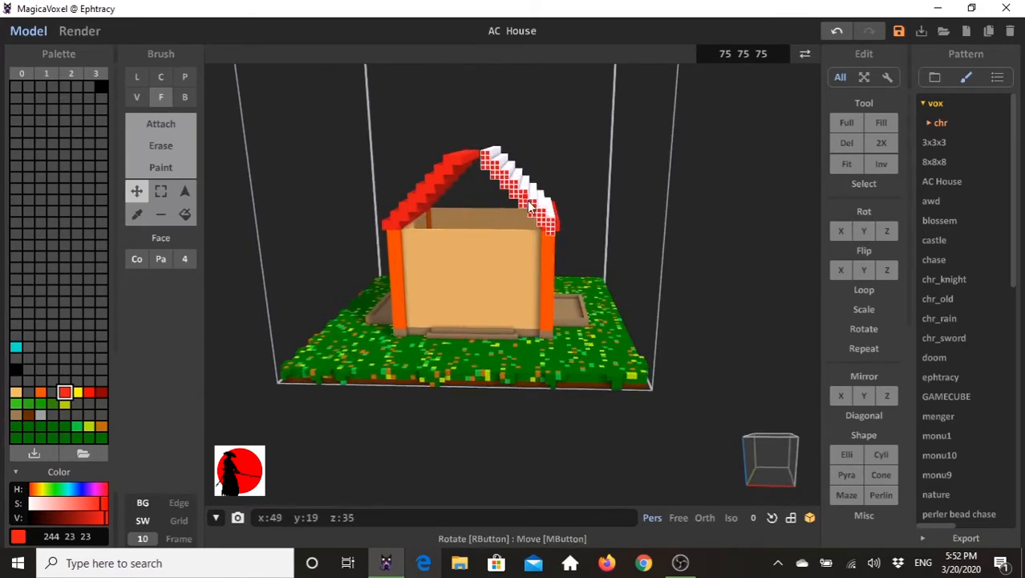
key("ctrl+z")
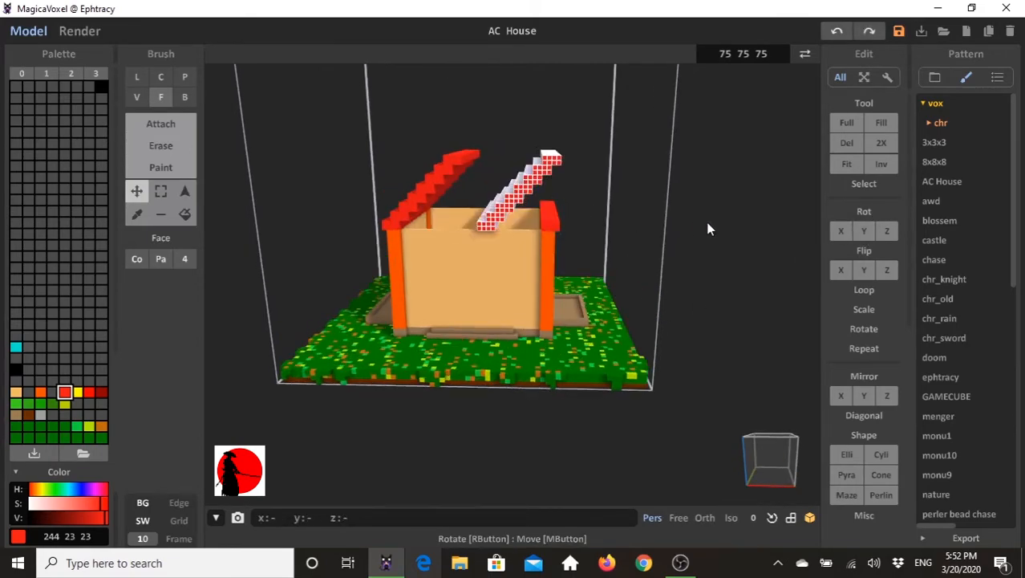
left_click(839, 232)
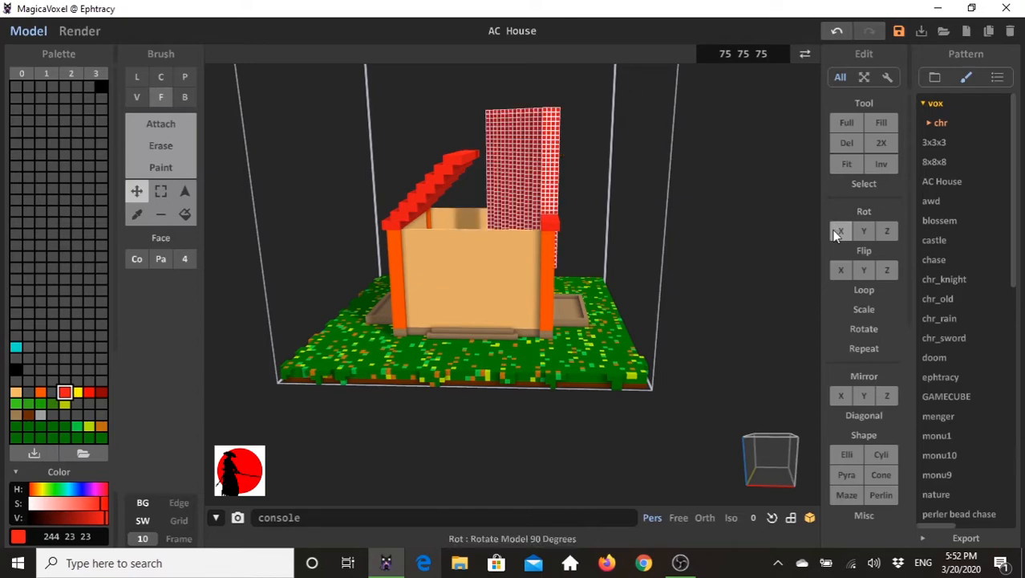
left_click(847, 227)
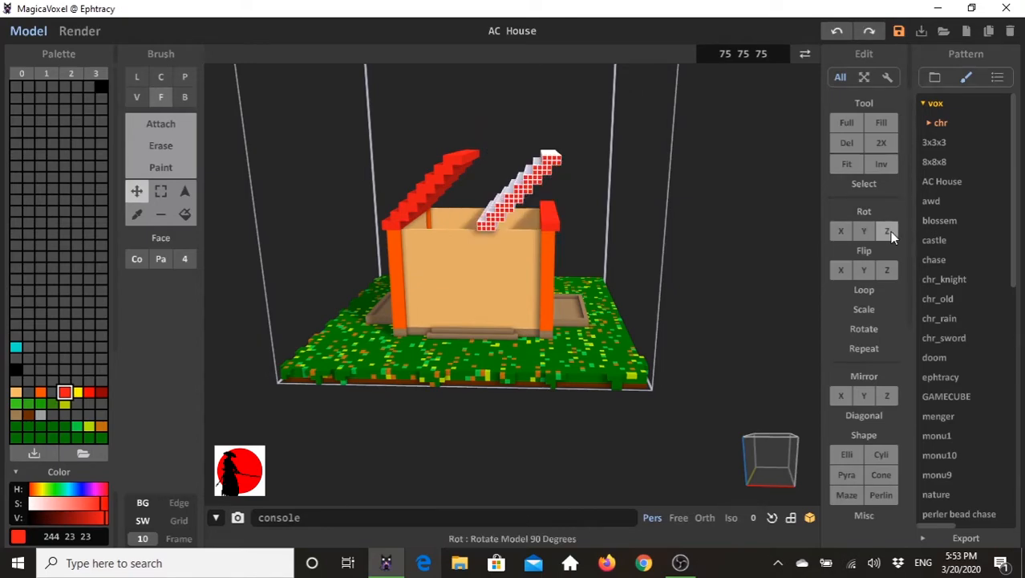
- Rotate the duplicated red roof slope about the Z axis so it descends toward the opposite side of the house
left_click(841, 232)
left_click(880, 231)
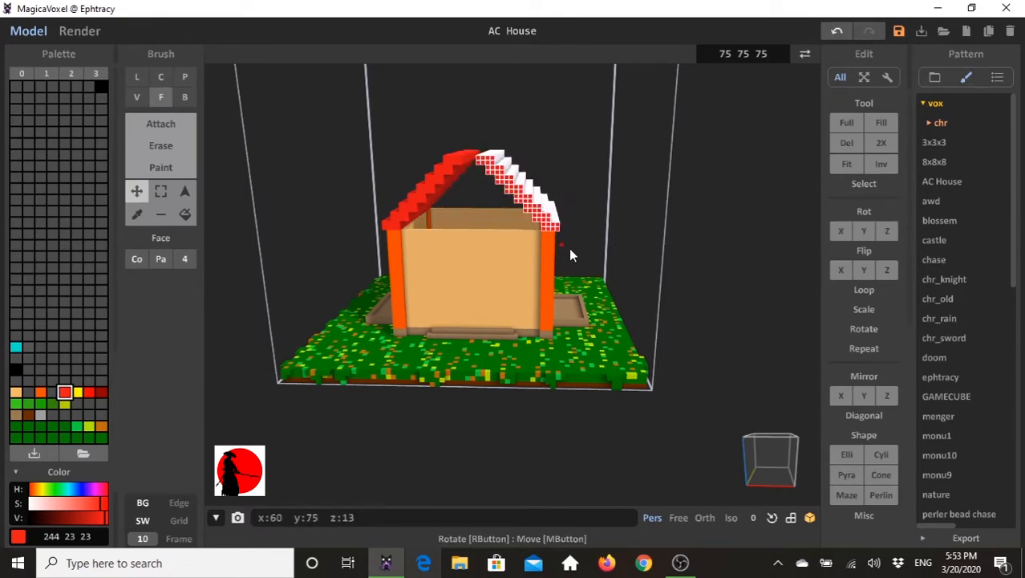
right_click_drag(578, 261, 594, 258)
mouse_move(533, 200)
left_mouse_down()
mouse_move(570, 200)
mouse_move(533, 205)
left_mouse_up()
right_click_drag(506, 223, 513, 245)
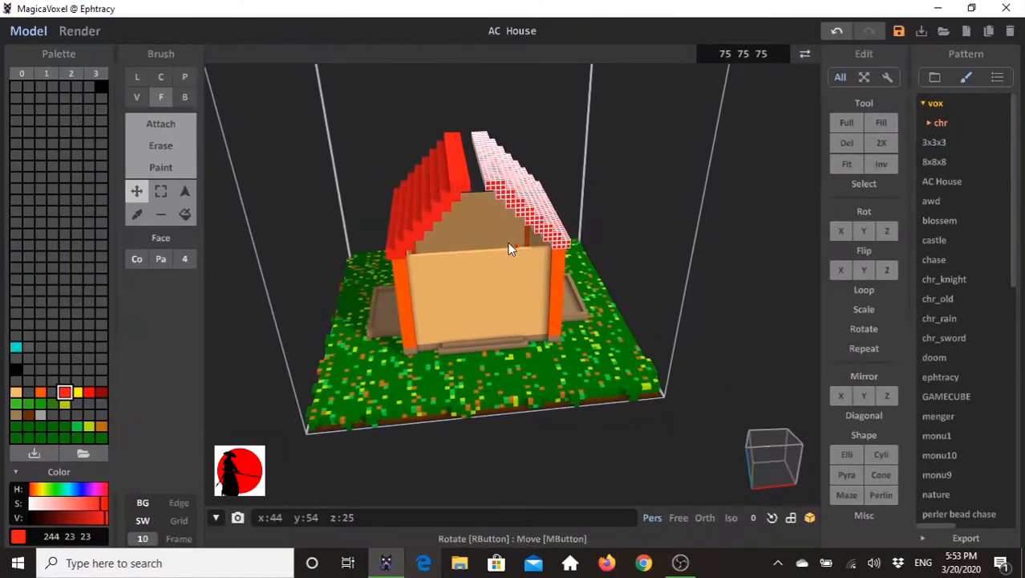
right_click_drag(514, 343, 522, 325)
right_click_drag(635, 340, 373, 167)
right_click_drag(623, 300, 675, 258)
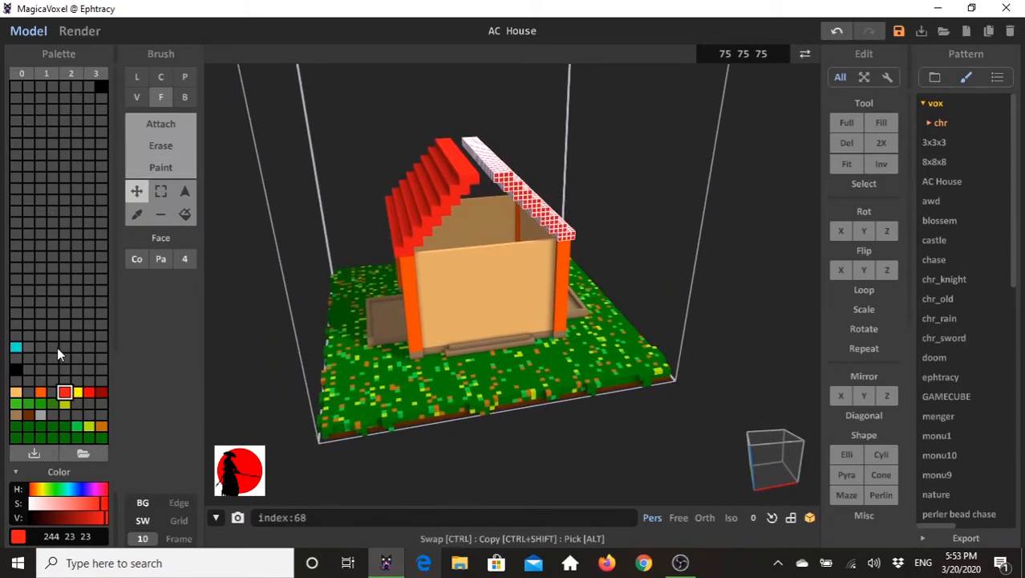
- Set the brush to box mode, turn off X and Y mirroring, and deselect the roof slope
left_click(183, 98)
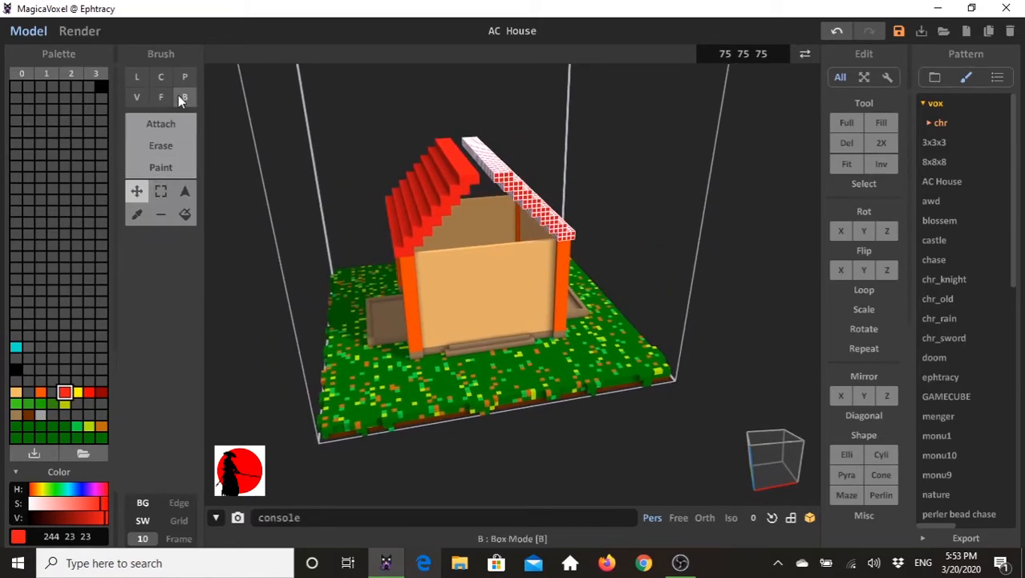
left_click(165, 124)
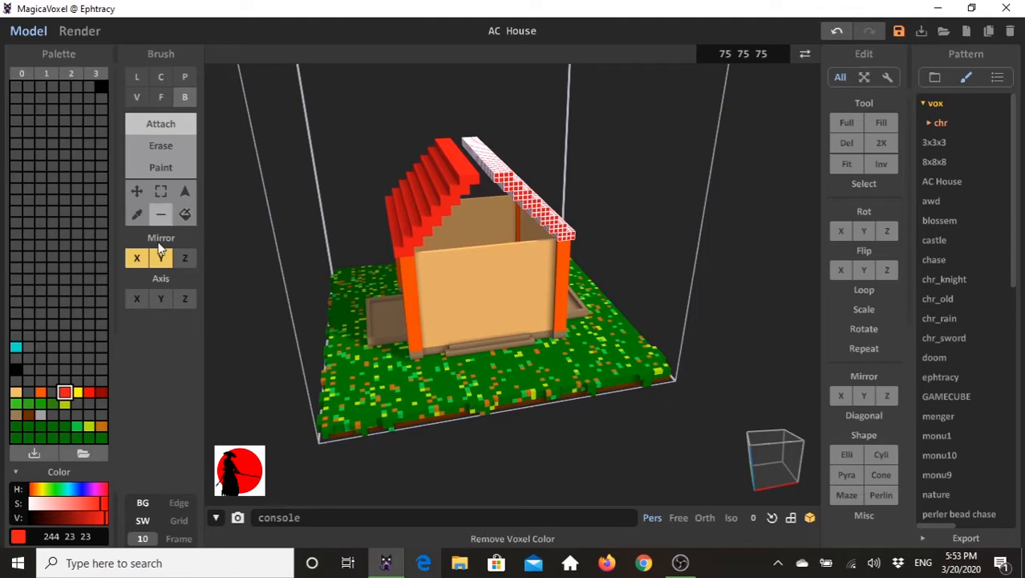
left_click(137, 258)
left_click(160, 258)
right_click_drag(394, 236, 421, 194)
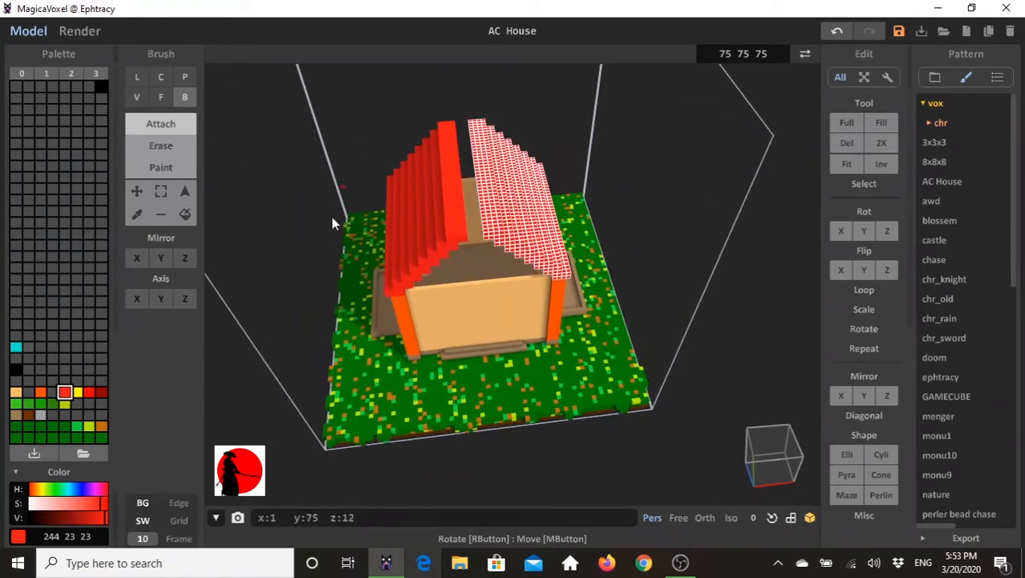
left_click(185, 191)
left_click(395, 148)
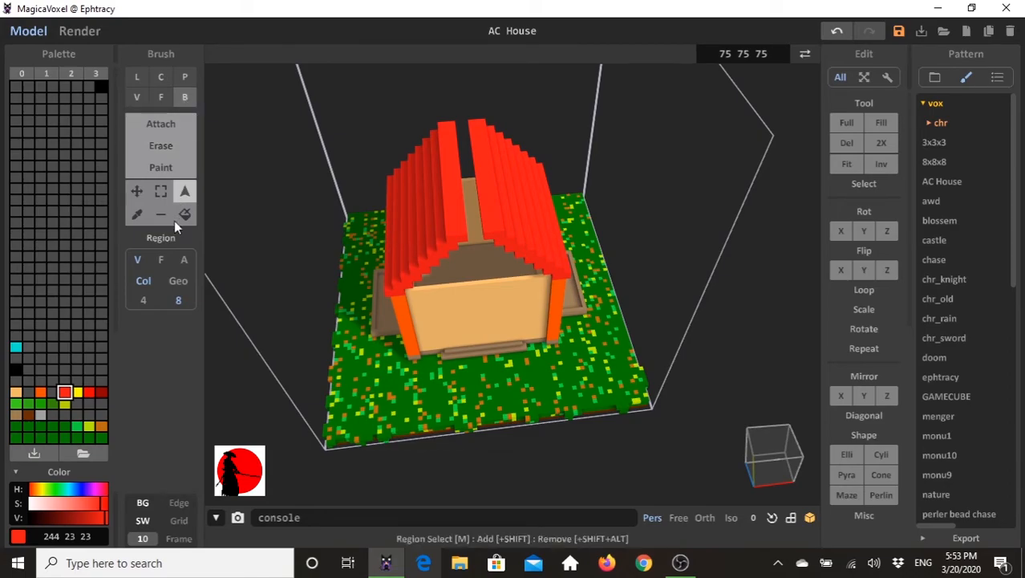
- Attach a red box of 7 × 37 × 1 voxels along the ridge to close the gap between the roof slopes
left_click(164, 126)
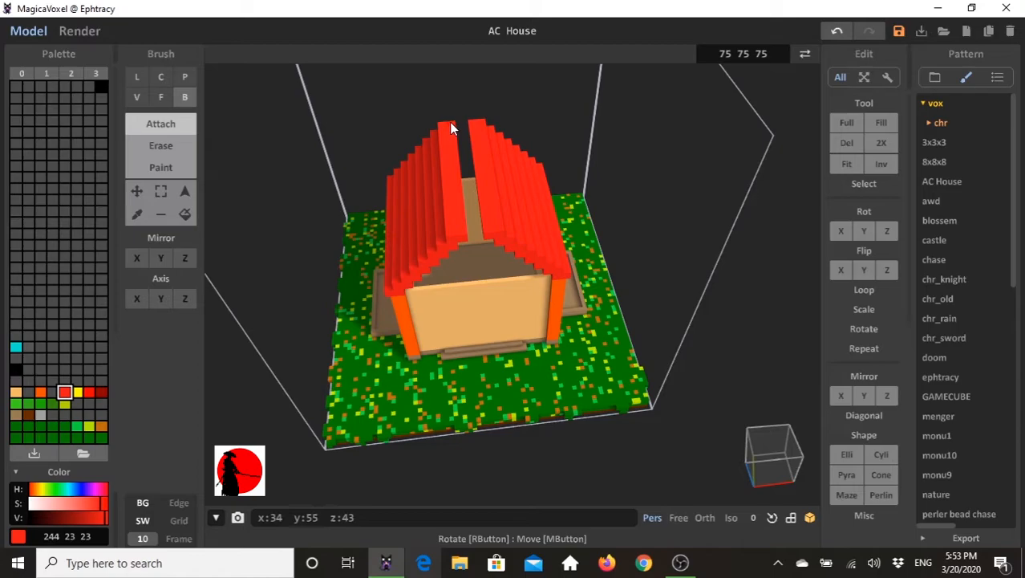
left_click_drag(449, 122, 473, 158)
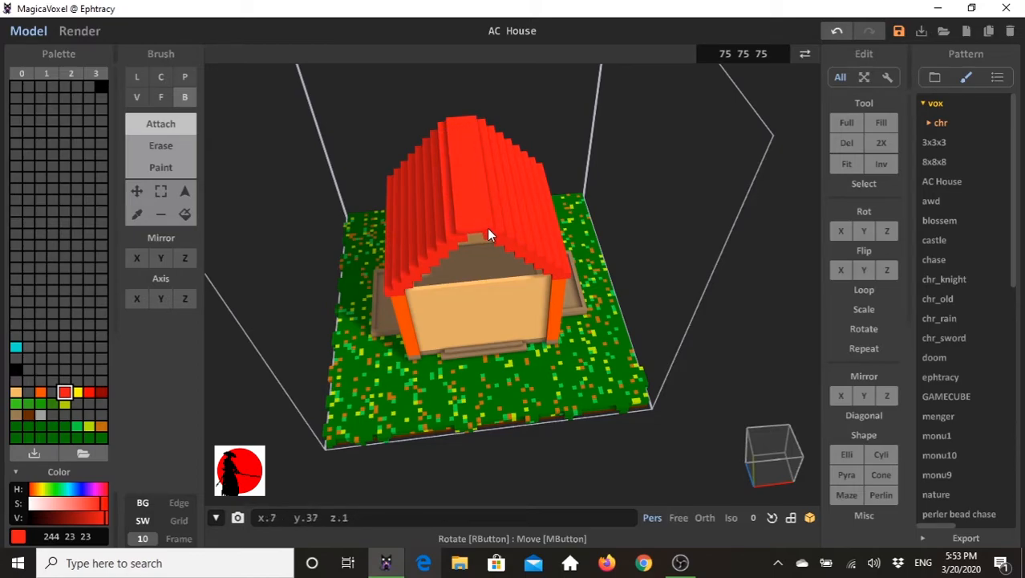
mouse_move(487, 228)
right_mouse_down()
mouse_move(508, 248)
mouse_move(507, 211)
mouse_move(473, 241)
mouse_move(499, 164)
mouse_move(496, 183)
right_mouse_up()
- Sample the tan wall colour and extrude the tops of the front and back walls up past the roofline, 18 layers at the front
left_click(160, 97)
right_click_drag(394, 287, 558, 271)
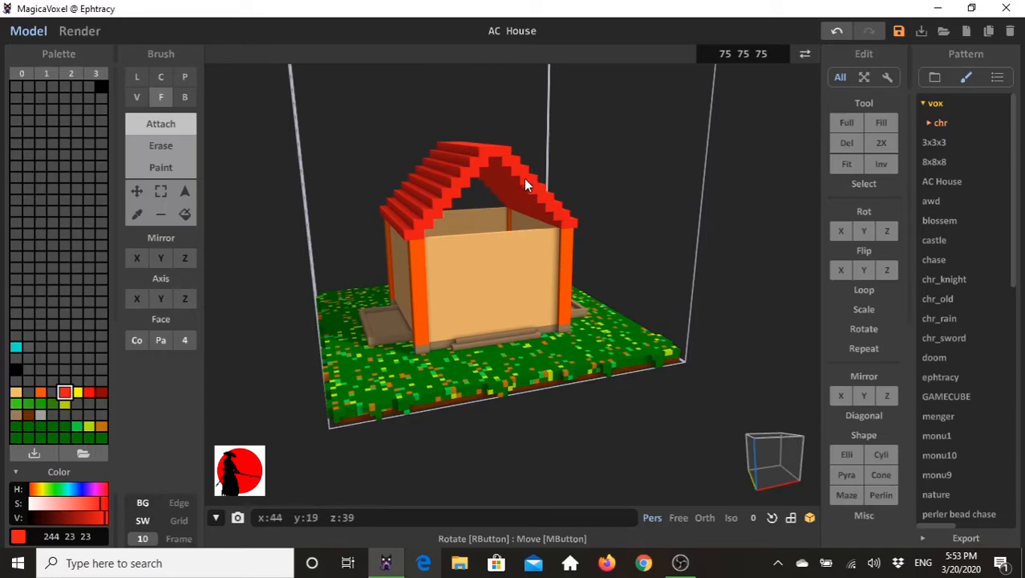
mouse_move(512, 287)
right_mouse_down()
mouse_move(471, 263)
mouse_move(463, 270)
mouse_move(535, 213)
mouse_move(492, 285)
right_mouse_up()
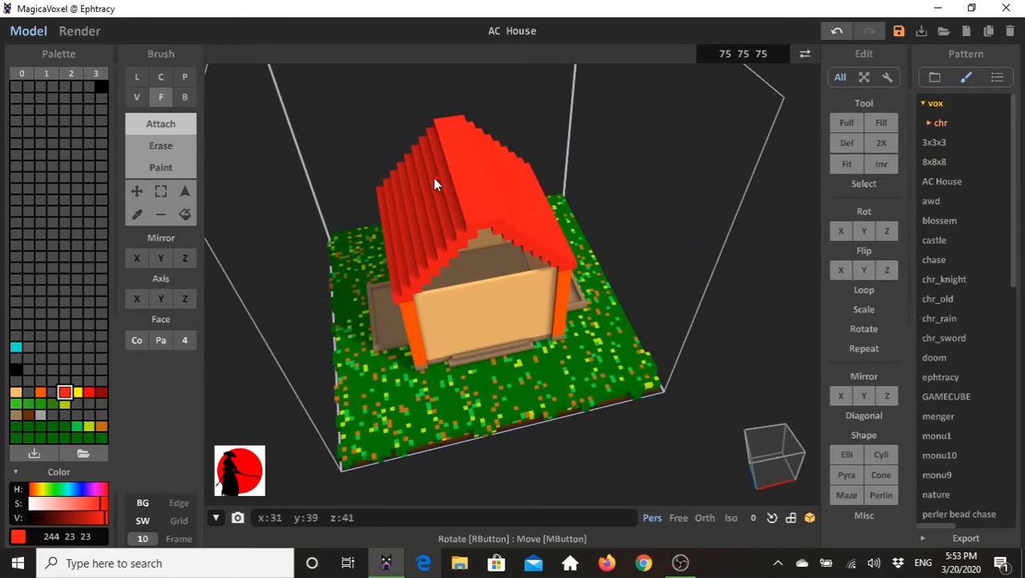
left_click(158, 95)
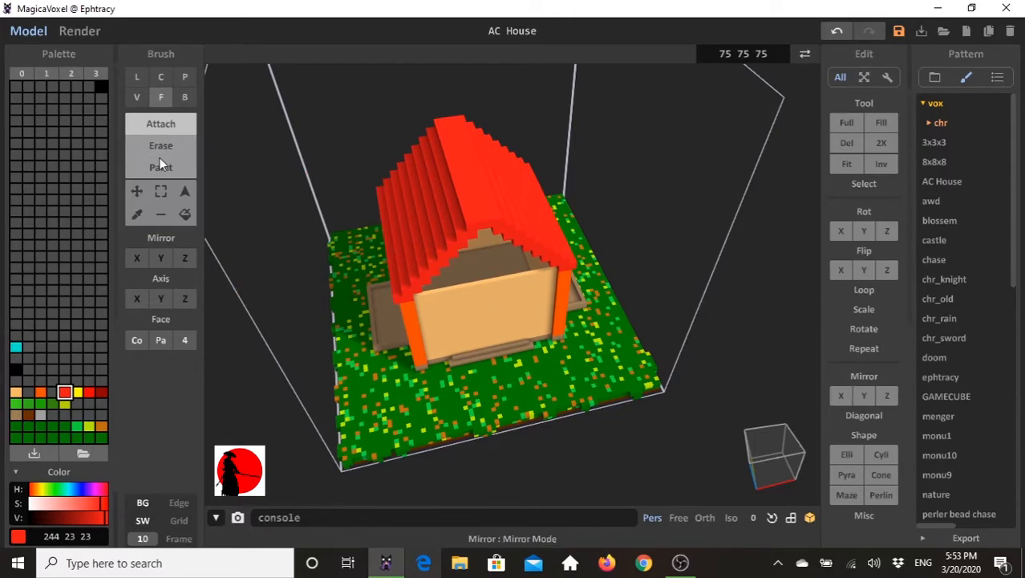
left_click(137, 215)
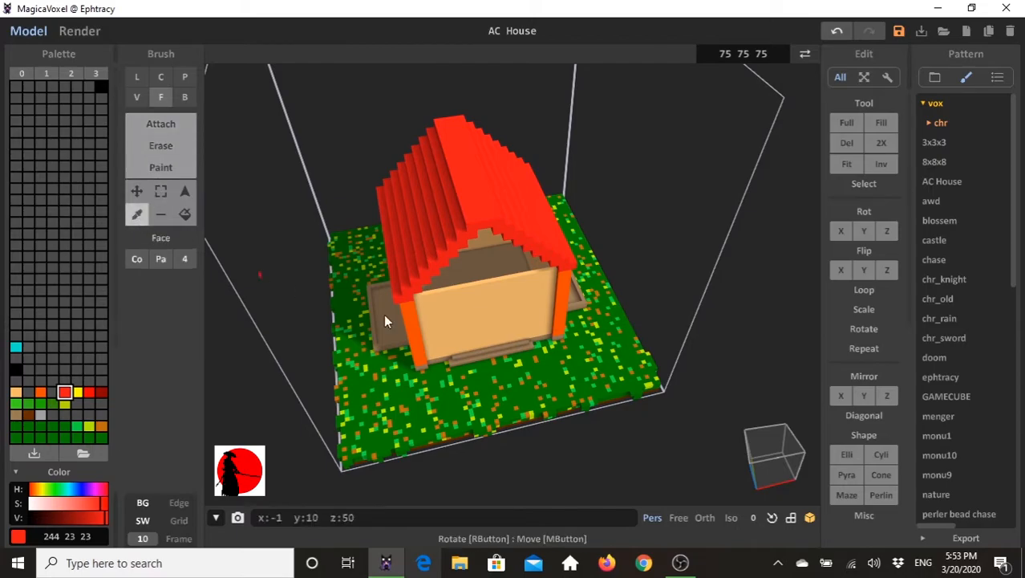
left_click(481, 290)
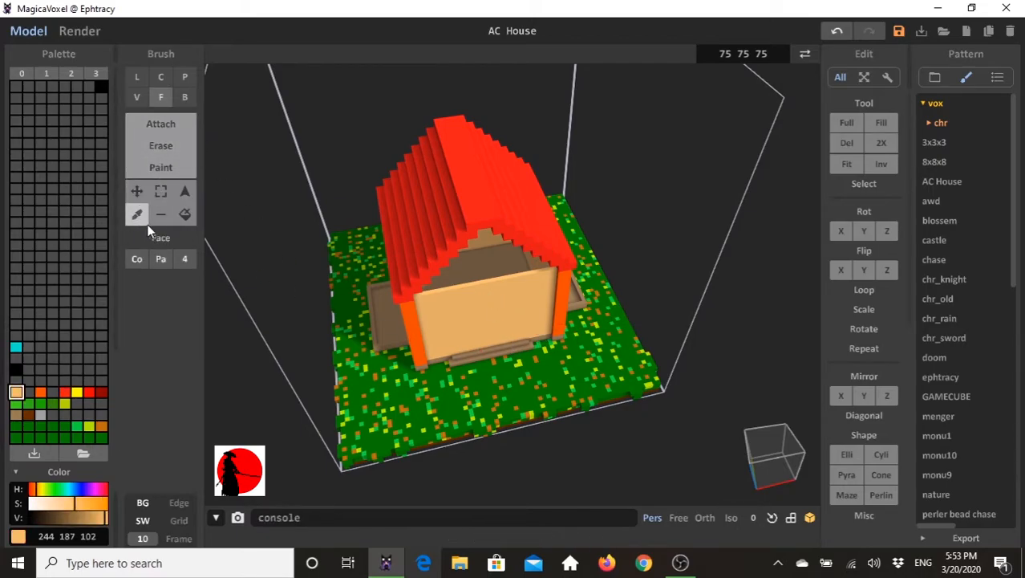
left_click(164, 123)
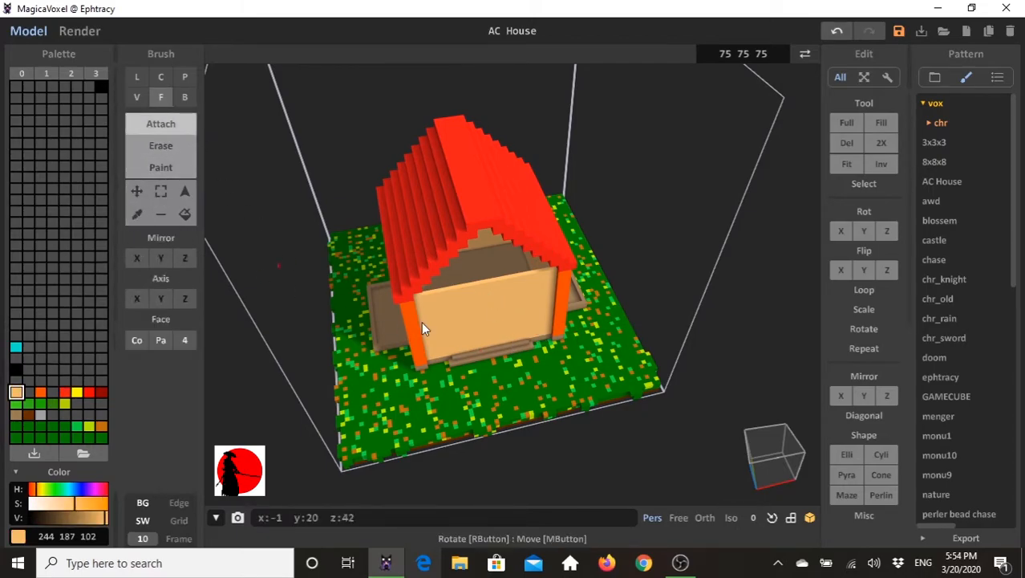
left_click_drag(481, 281, 480, 220)
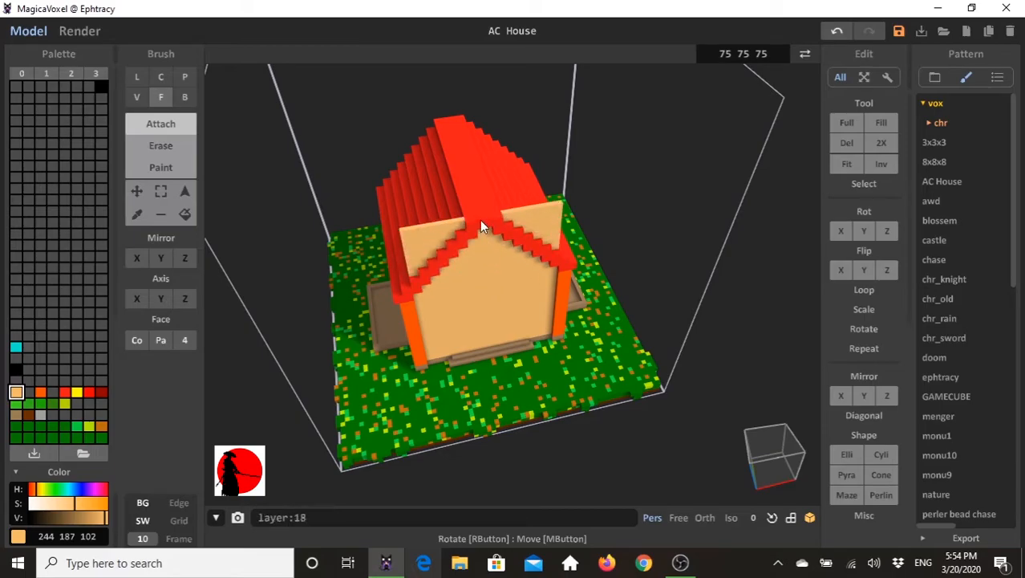
right_click_drag(398, 284, 533, 311)
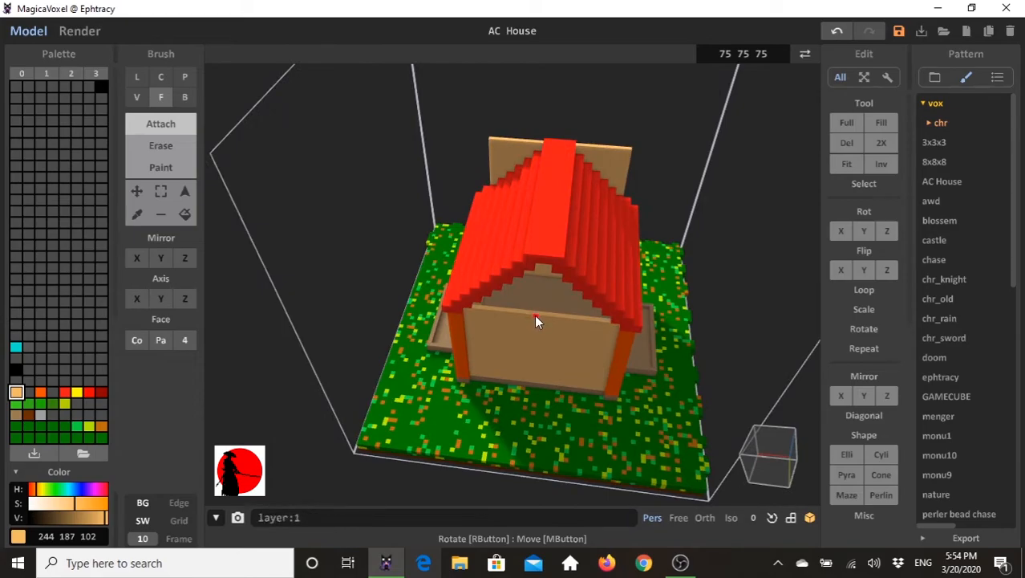
right_click_drag(545, 257, 560, 178)
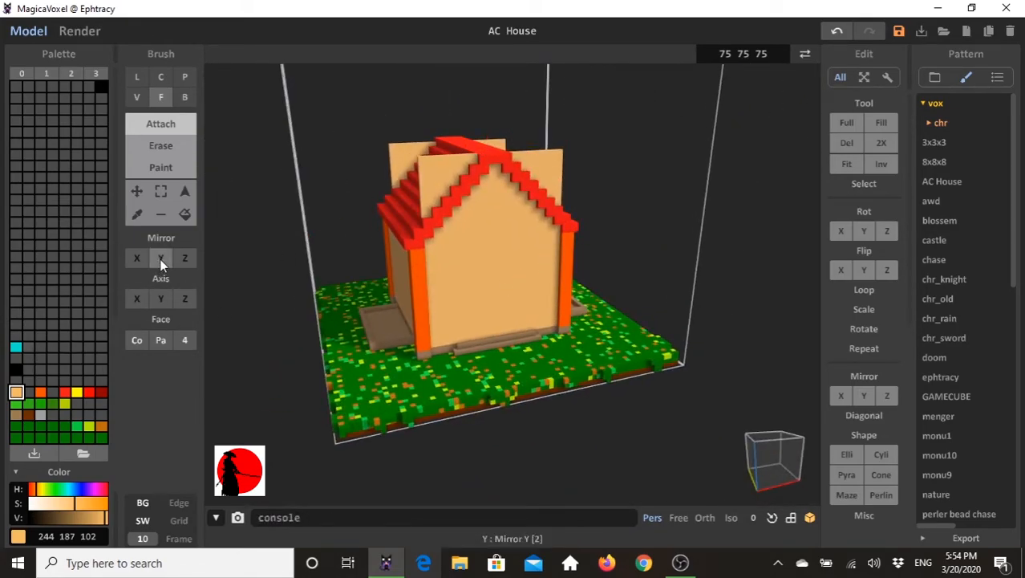
- Select and delete the tan wall pieces sticking out above the roof slopes at both gable ends
left_click(184, 194)
left_click(444, 178)
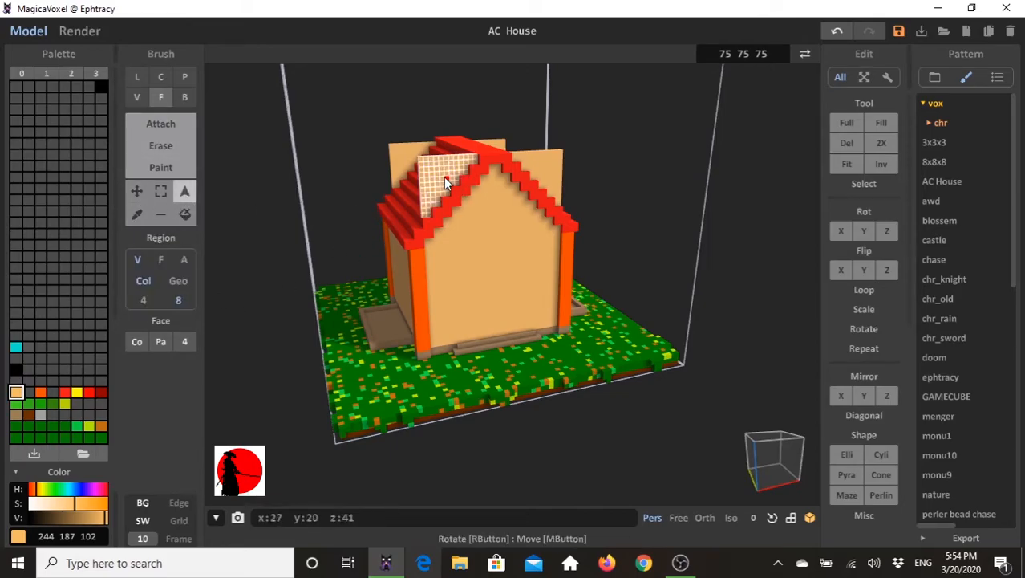
key("Delete")
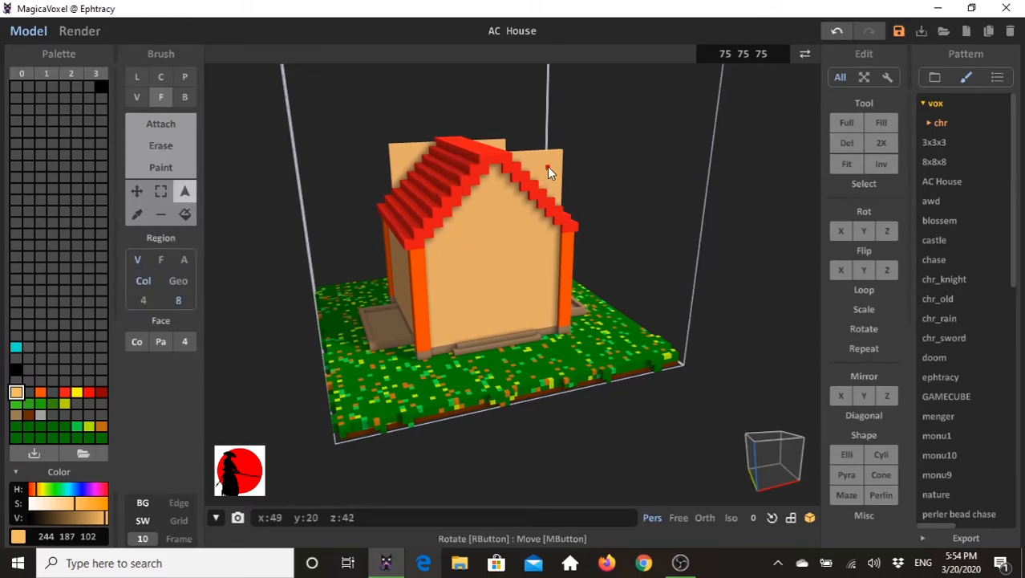
left_click(548, 166)
key("Delete")
left_click(410, 165)
key("Delete")
left_click(490, 142)
mouse_move(503, 238)
right_mouse_down()
mouse_move(372, 219)
mouse_move(469, 255)
mouse_move(525, 231)
mouse_move(501, 209)
mouse_move(487, 239)
right_mouse_up()
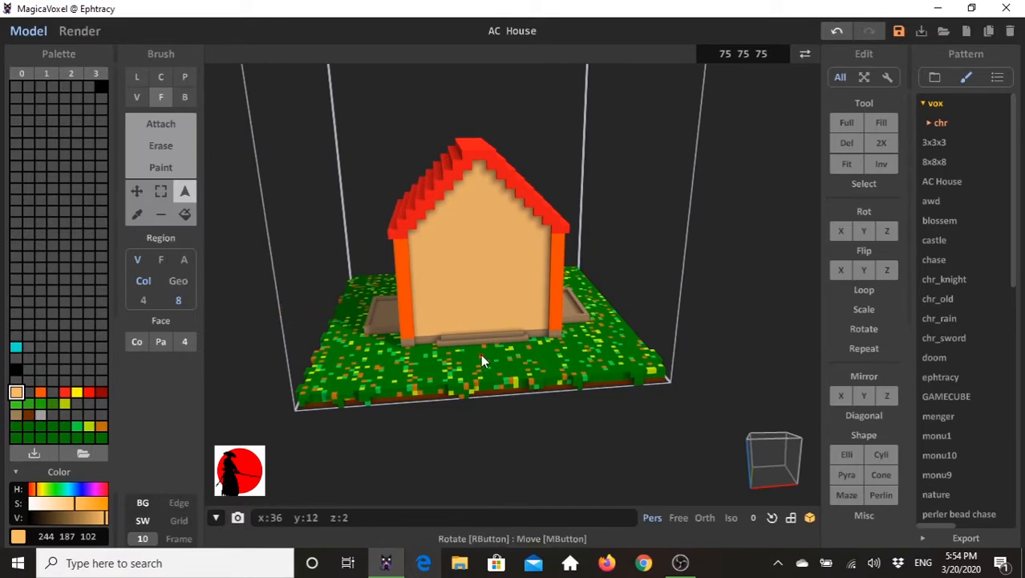
- Extrude the front step by one layer in the brown foundation colour (153, 124, 82)
left_click(39, 392)
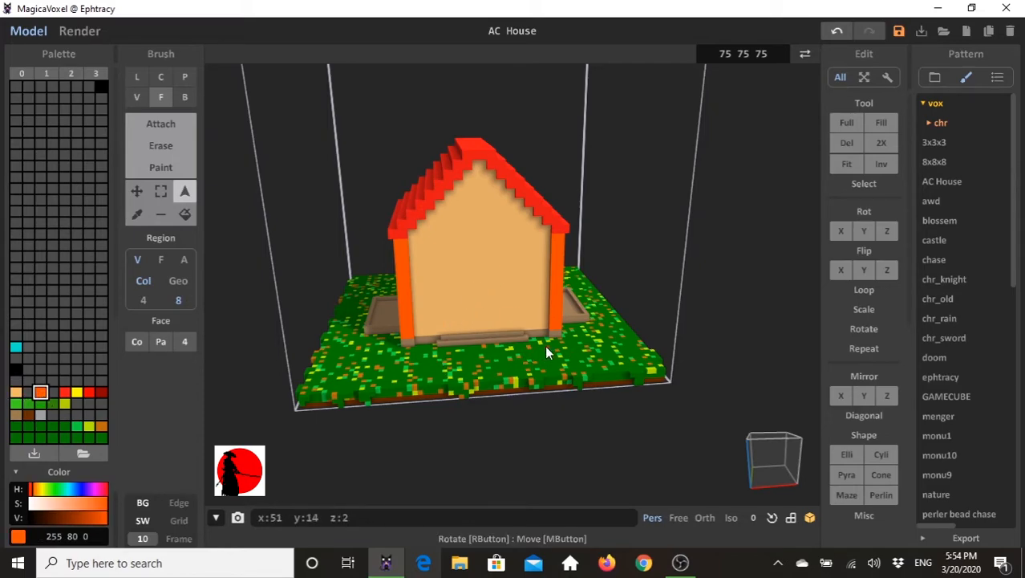
mouse_move(535, 349)
right_mouse_down()
mouse_move(477, 349)
mouse_move(515, 318)
mouse_move(507, 324)
mouse_move(545, 336)
right_mouse_up()
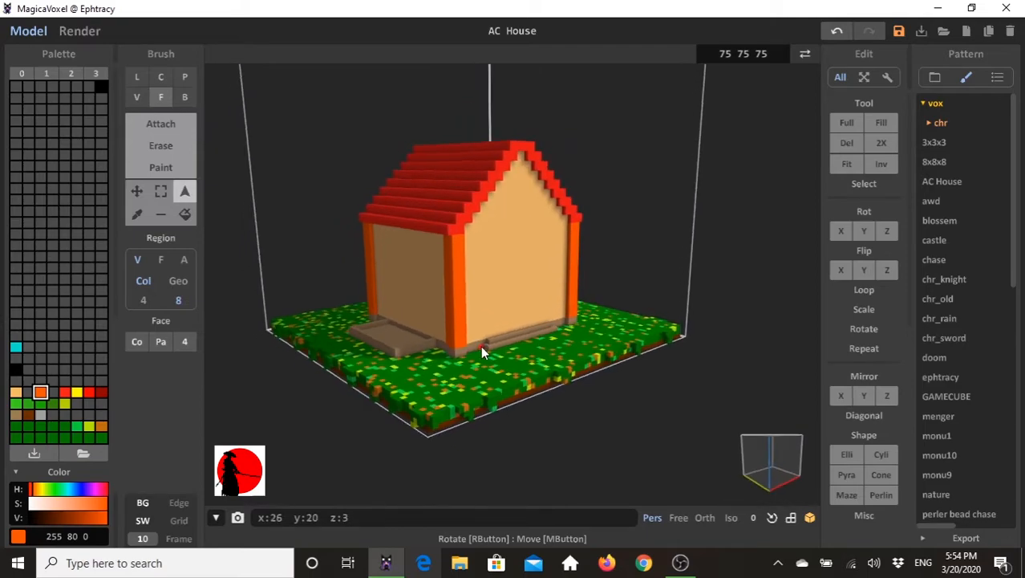
left_click(160, 168)
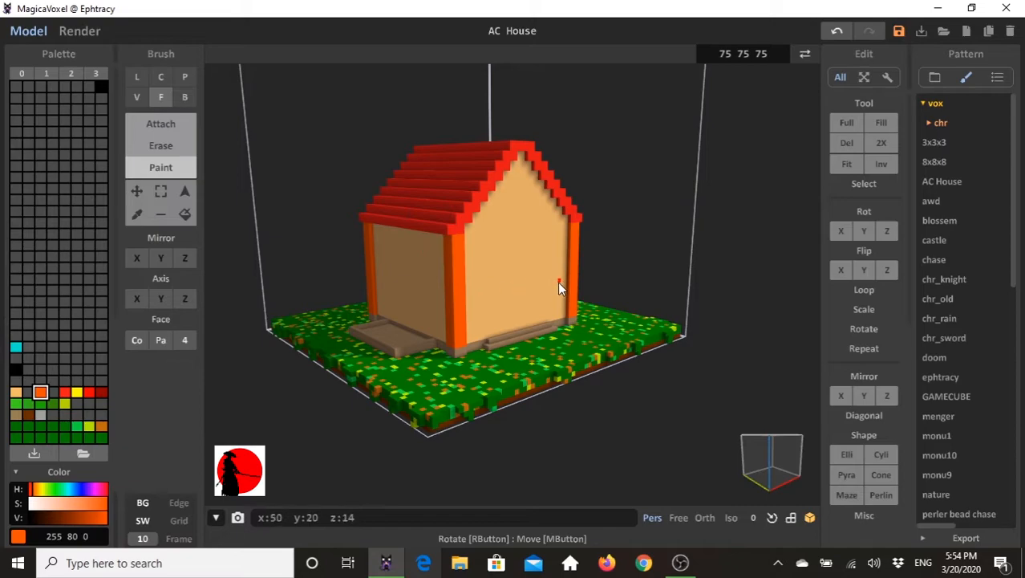
left_click(16, 415)
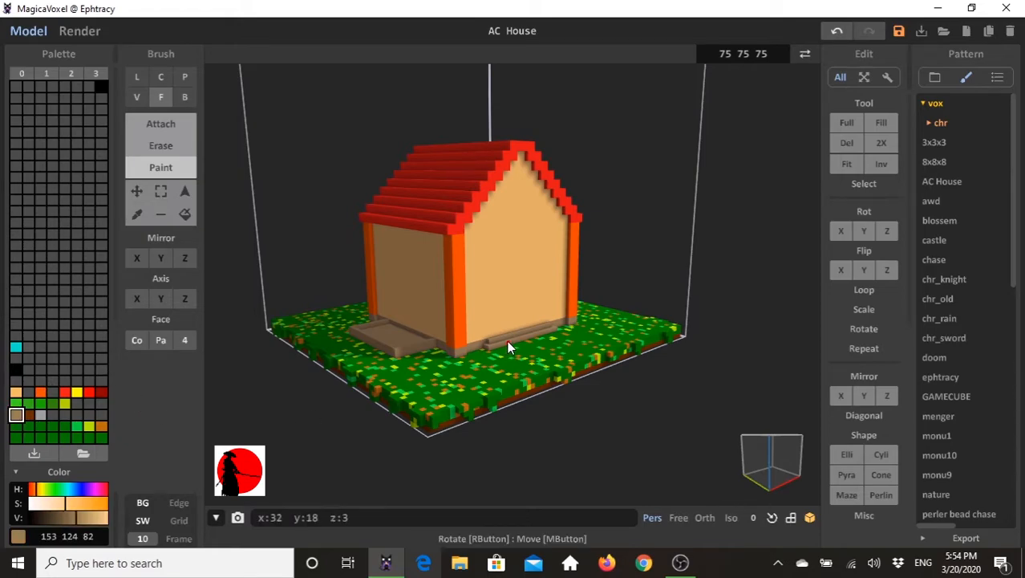
left_click(161, 97)
left_click(172, 125)
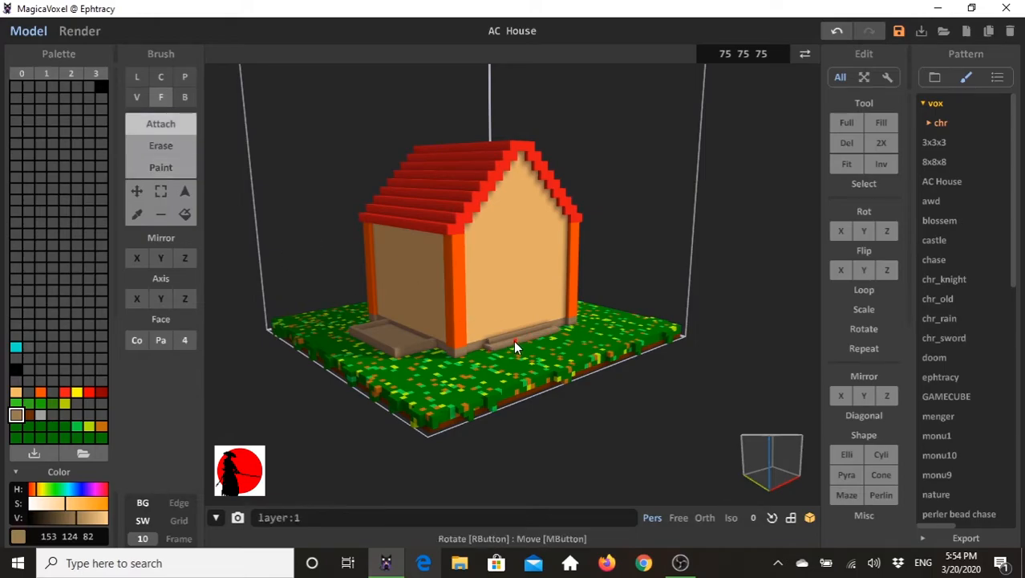
right_click_drag(438, 358, 575, 330)
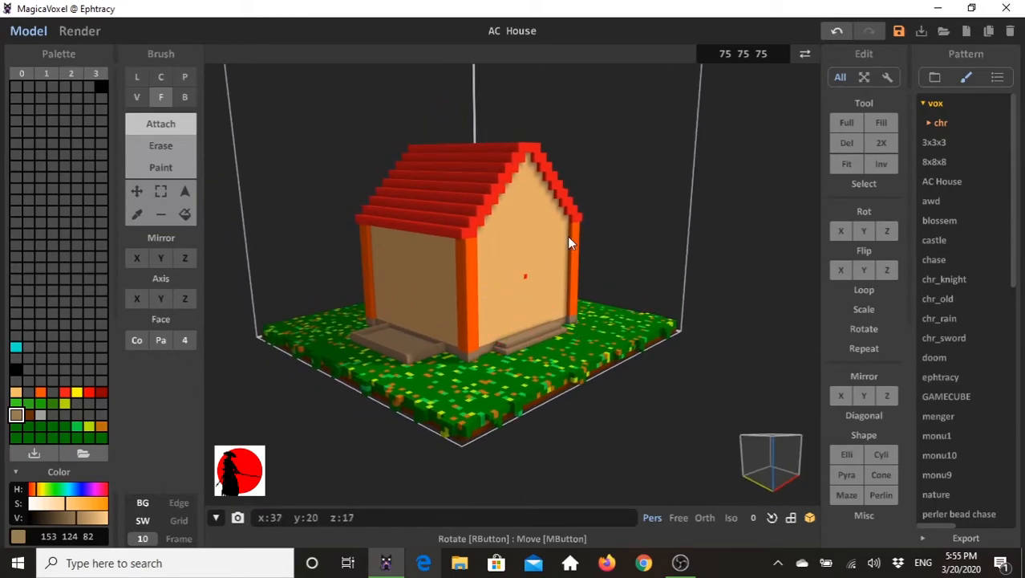
- Attach an orange door box 16 voxels wide, 1 deep and 22 high to the front wall above the step
left_click(40, 391)
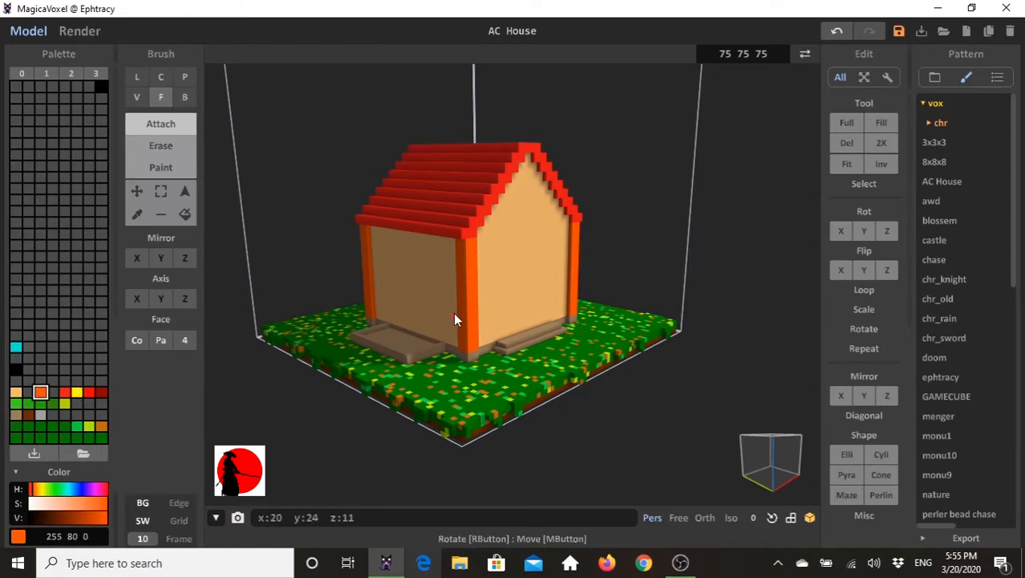
left_click(183, 98)
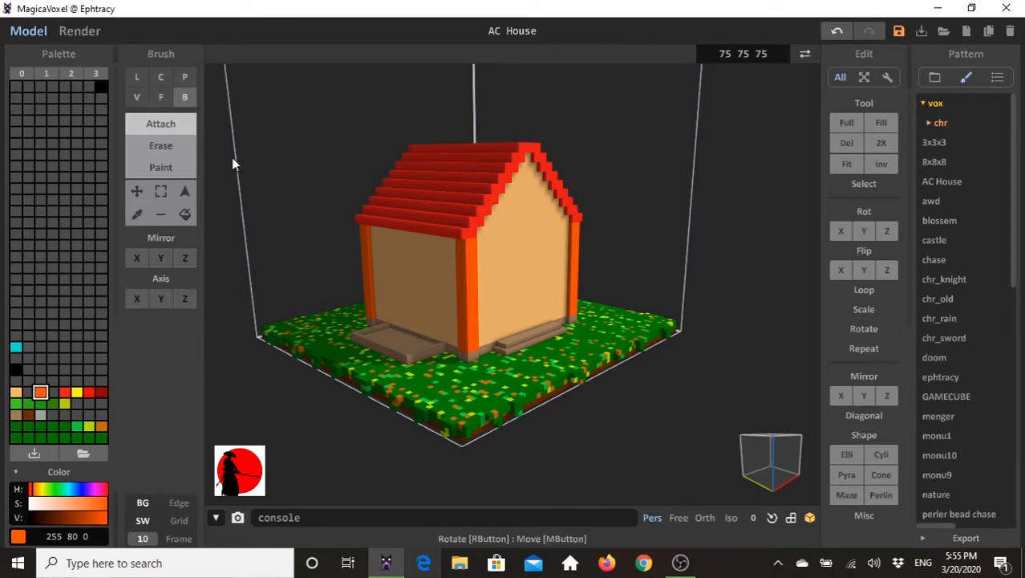
right_click_drag(539, 341, 498, 341)
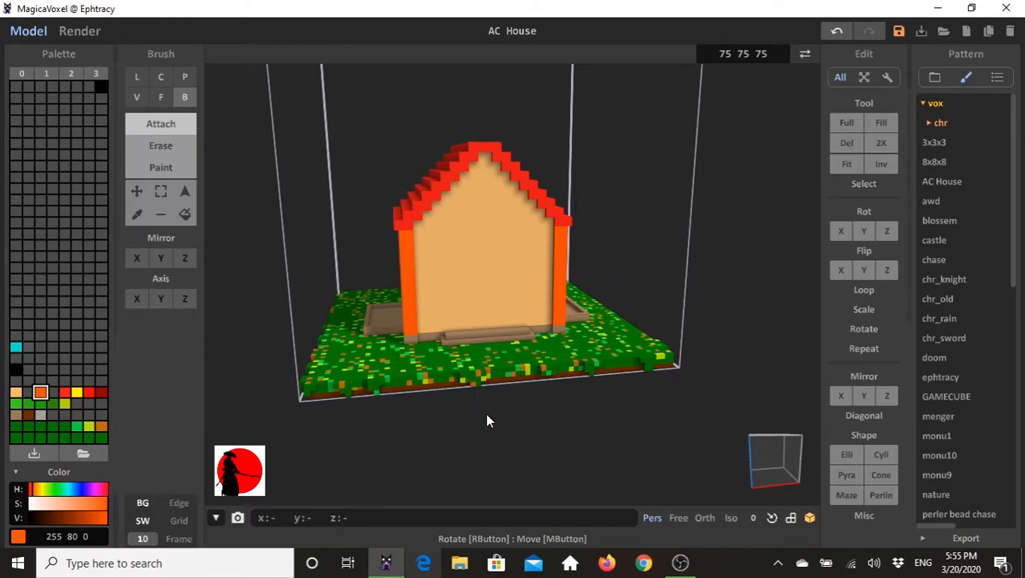
right_click_drag(488, 419, 447, 387)
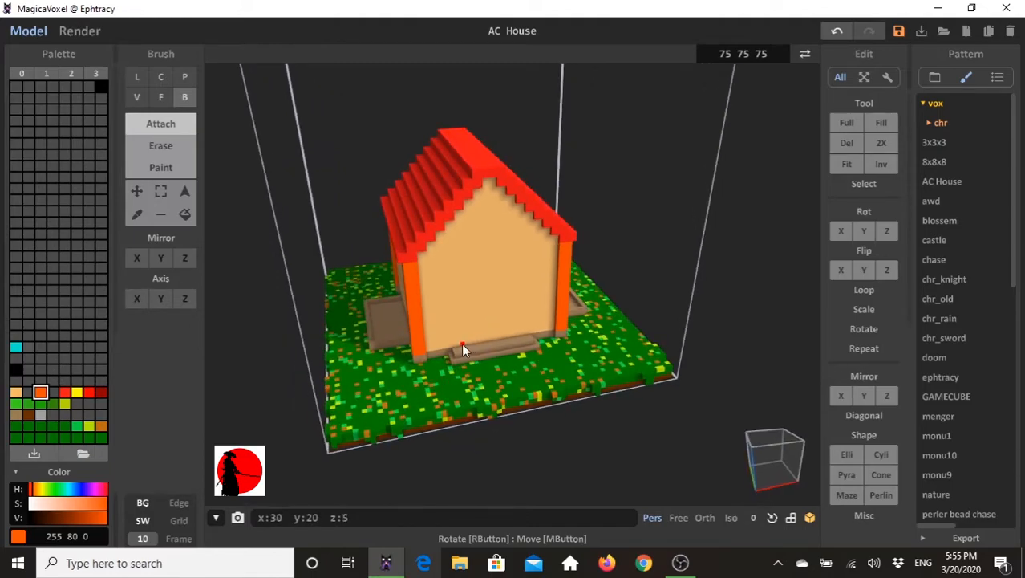
mouse_move(455, 344)
left_mouse_down()
mouse_move(525, 331)
mouse_move(513, 260)
mouse_move(521, 252)
left_mouse_up()
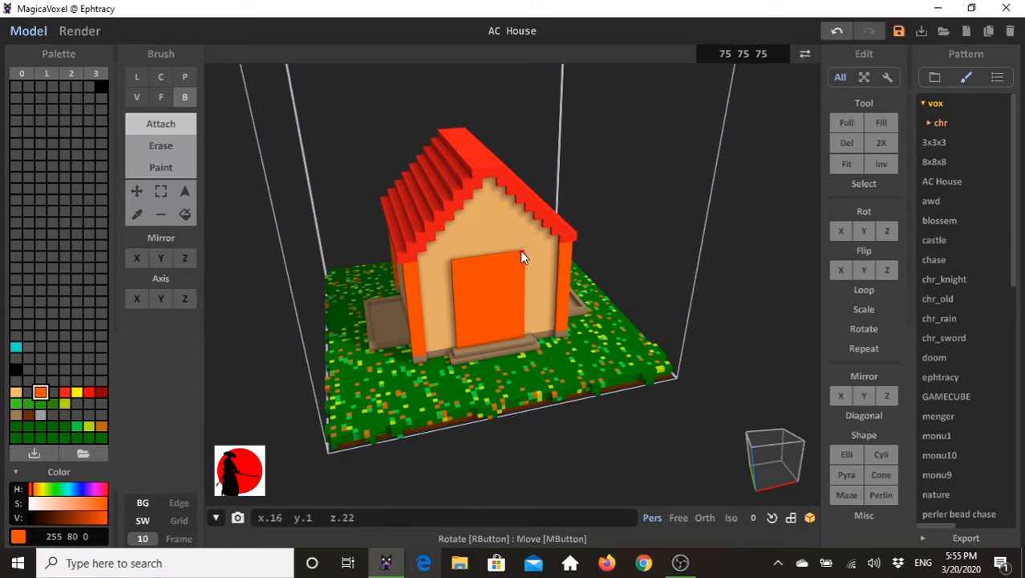
left_click_drag(521, 251, 520, 250)
right_click_drag(528, 297, 540, 256)
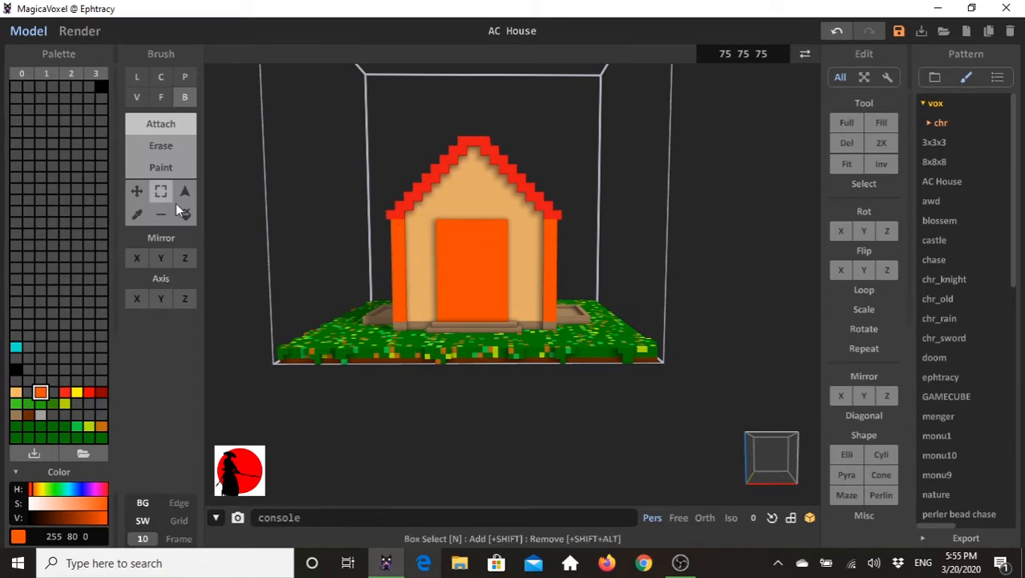
- Erase stepped voxels from both top corners of the orange door with a size 1 voxel brush to form an arch
left_click(163, 145)
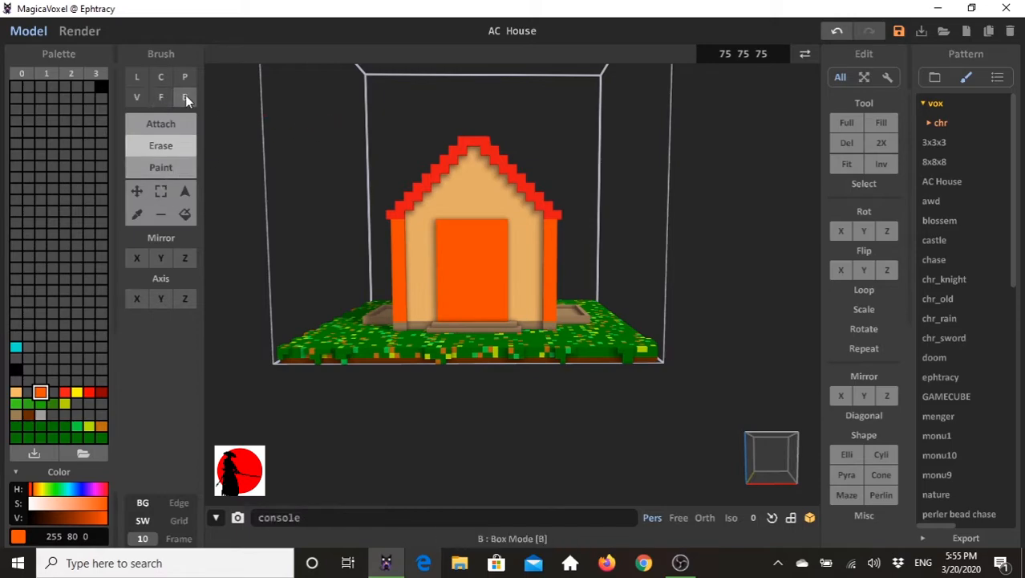
left_click(136, 97)
mouse_move(353, 268)
right_mouse_down()
mouse_move(350, 295)
mouse_move(444, 286)
right_mouse_up()
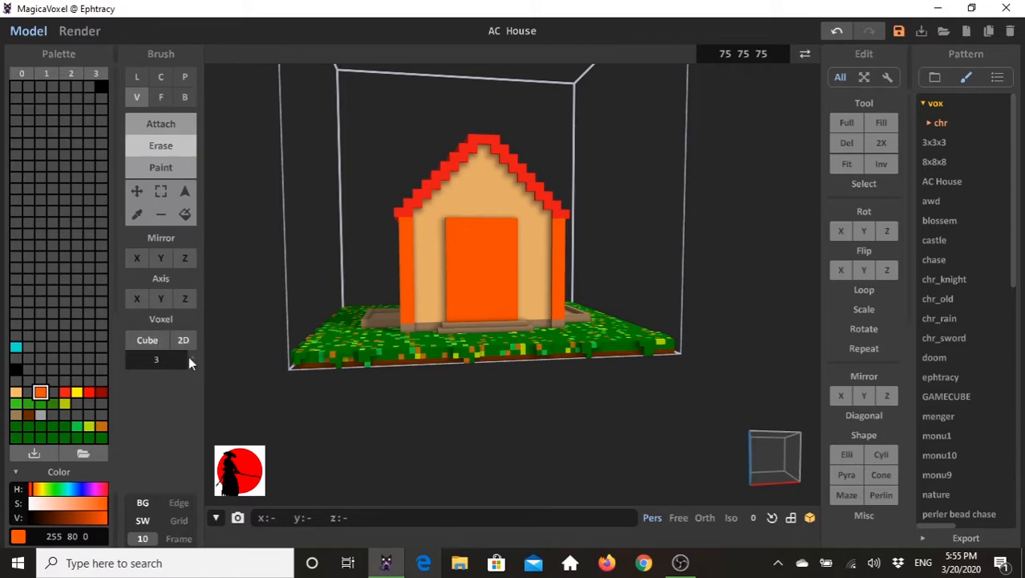
left_click_drag(193, 357, 193, 366)
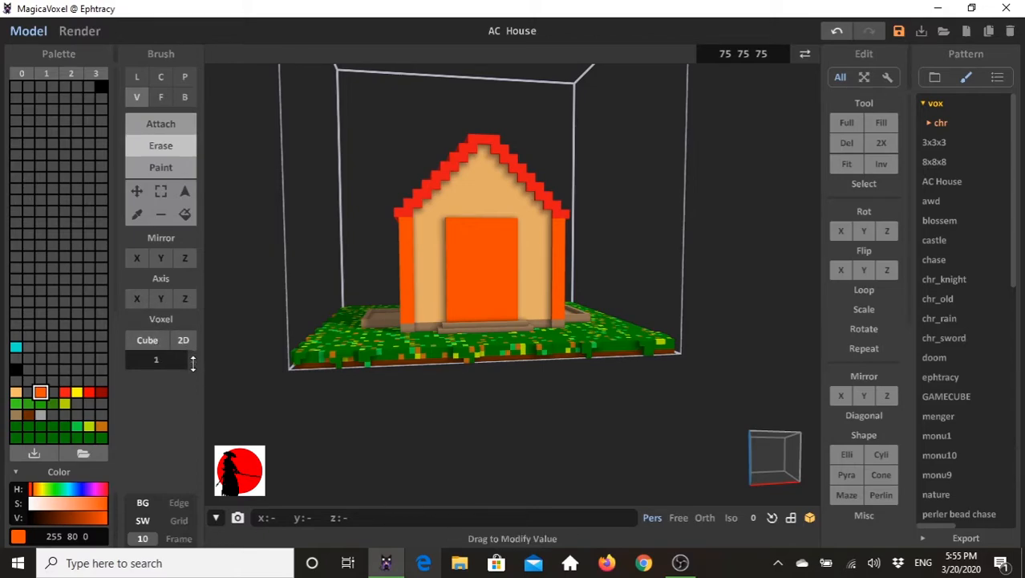
left_click(452, 227)
left_click(517, 222)
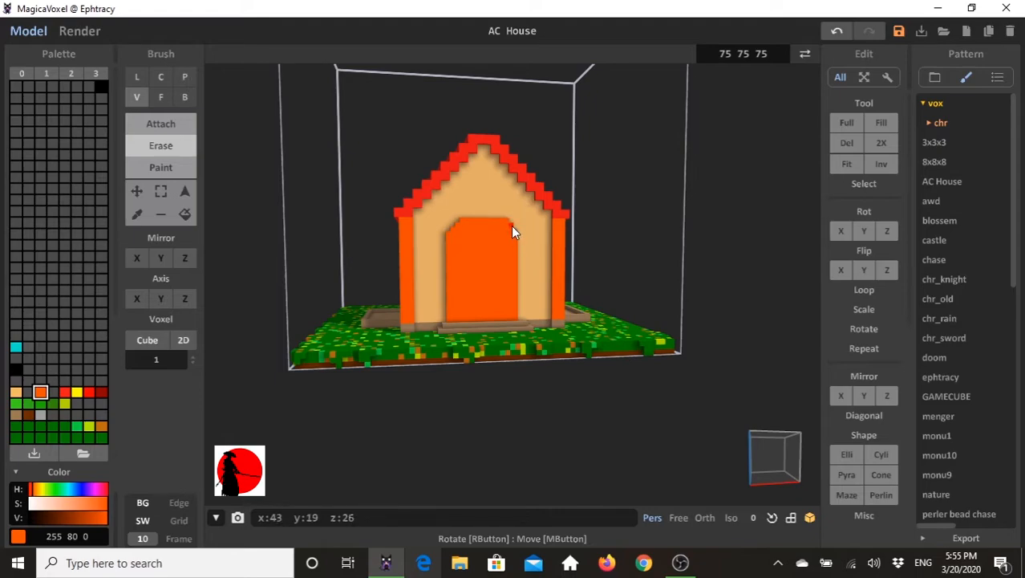
right_click_drag(470, 260, 488, 312)
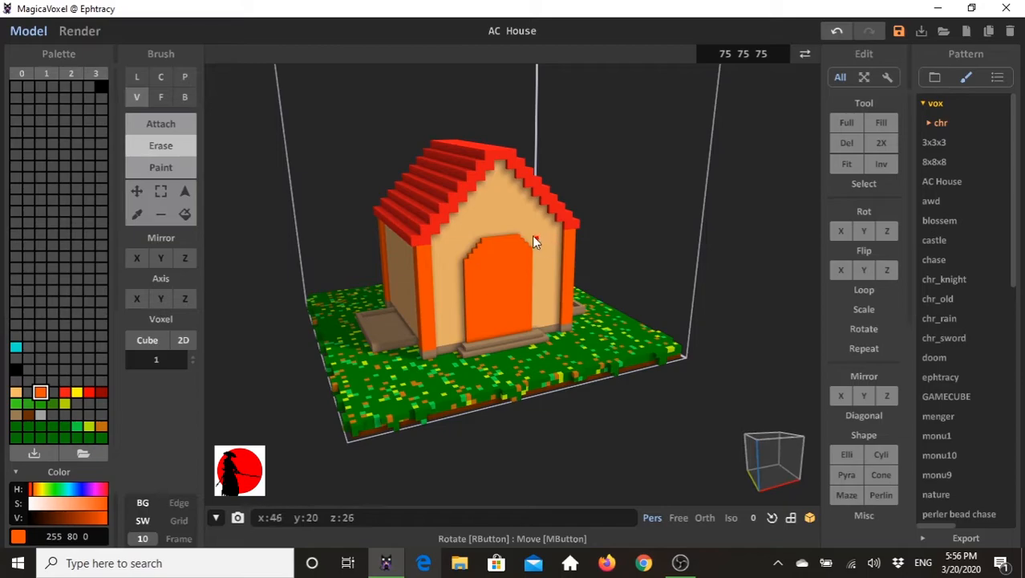
right_click_drag(524, 261, 206, 155)
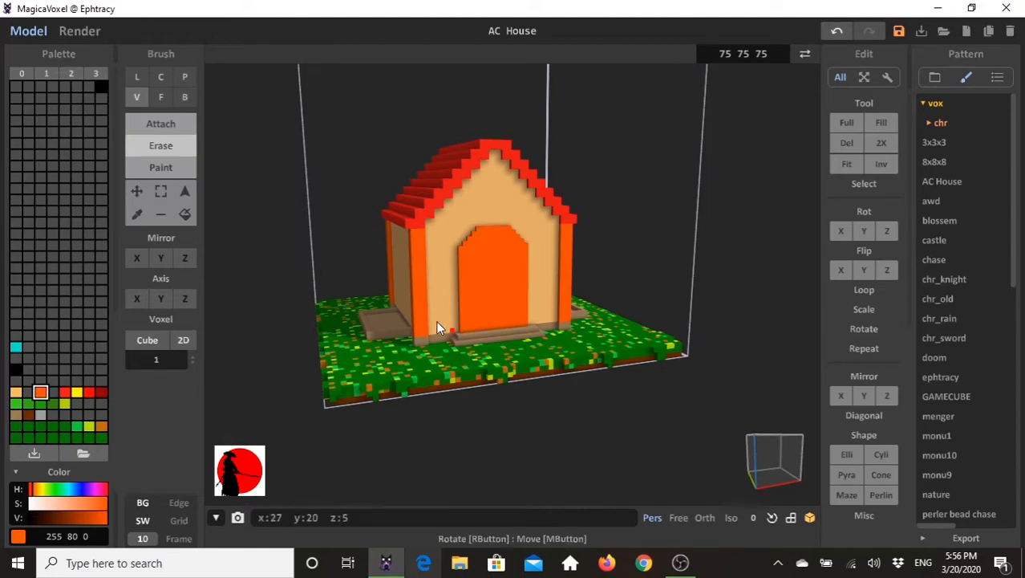
- Paint the inside of the arched door red (244, 23, 23) in box mode, leaving an orange frame around it
right_click_drag(449, 327, 418, 317)
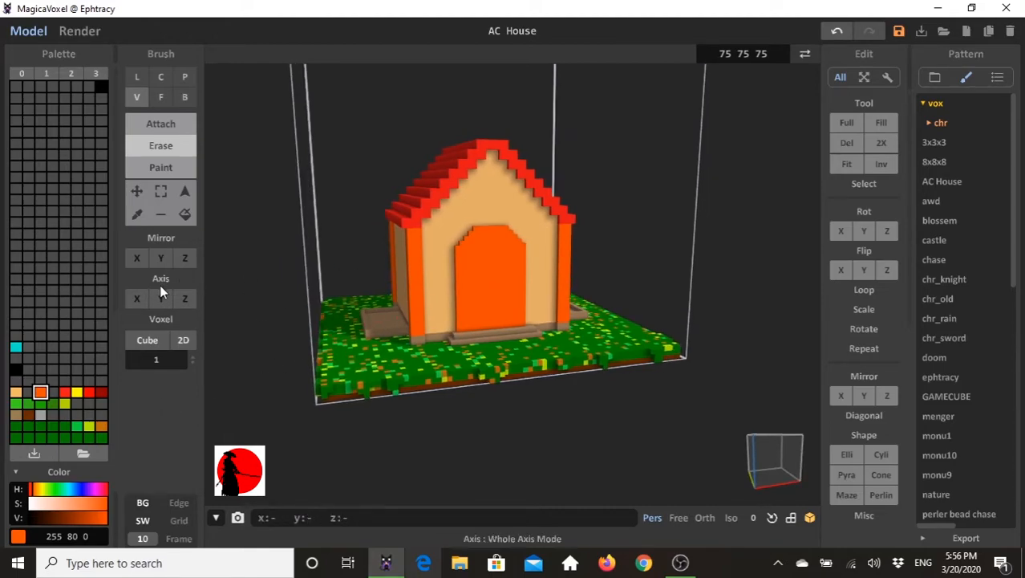
left_click(65, 392)
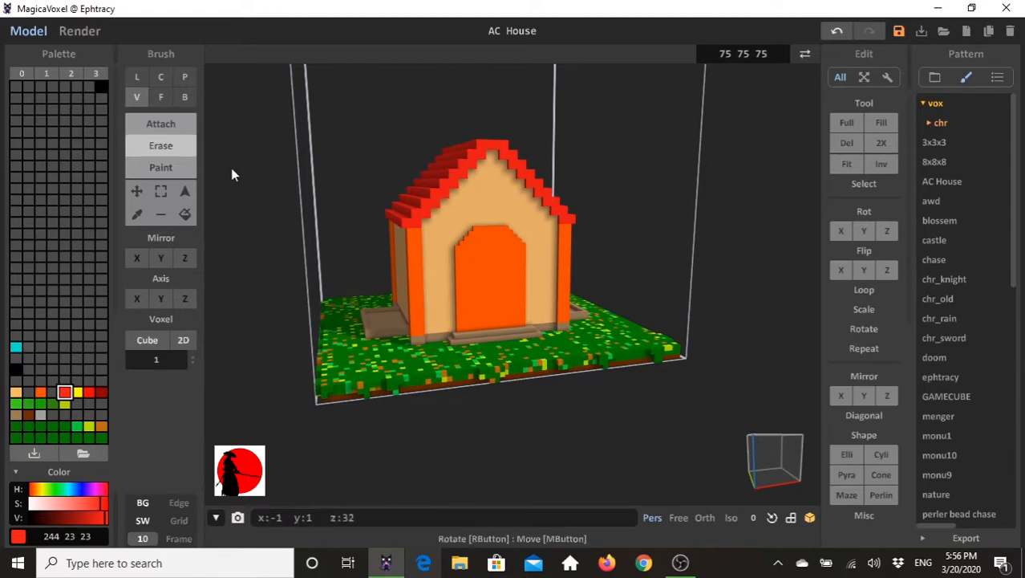
left_click(162, 167)
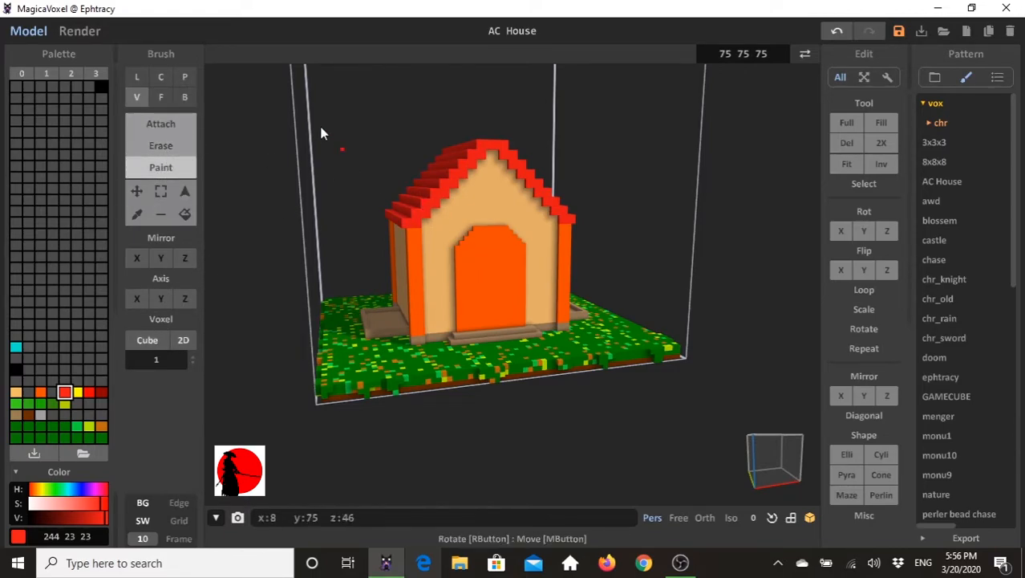
key("b")
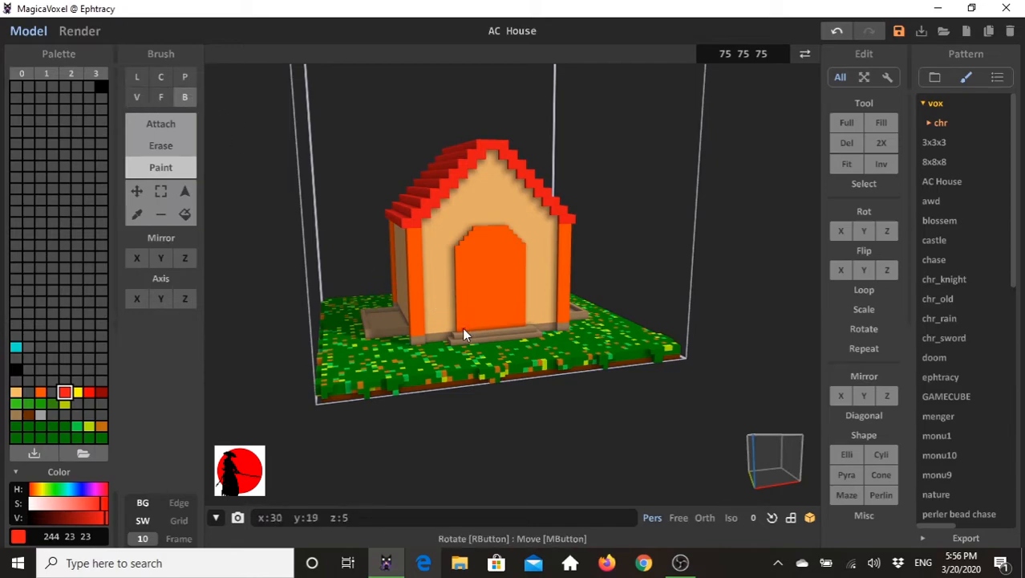
mouse_move(463, 328)
left_mouse_down()
mouse_move(512, 323)
mouse_move(519, 256)
left_mouse_up()
key("ctrl+z")
right_click_drag(487, 343, 461, 335)
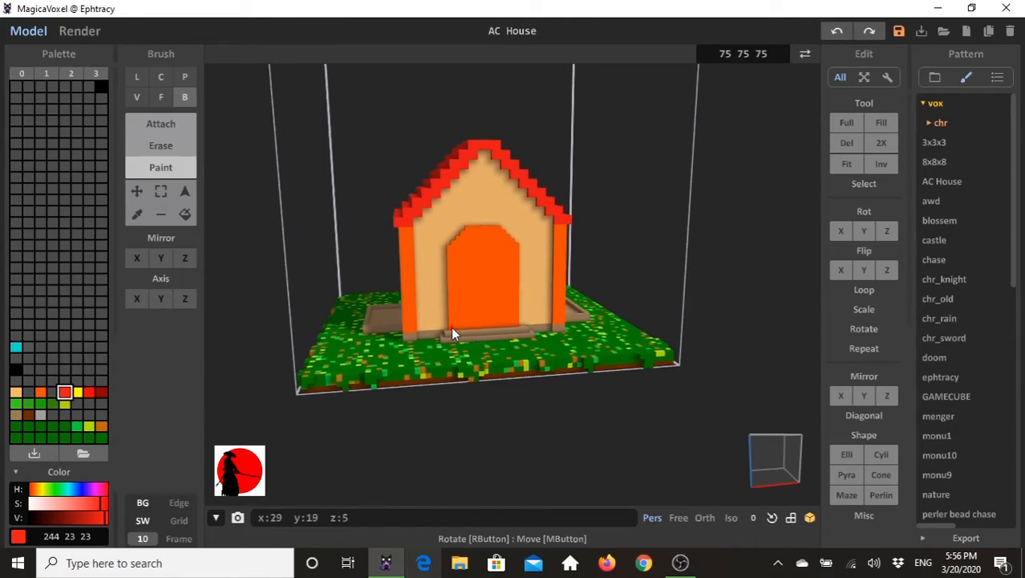
mouse_move(457, 325)
left_mouse_down()
mouse_move(502, 289)
mouse_move(507, 254)
left_mouse_up()
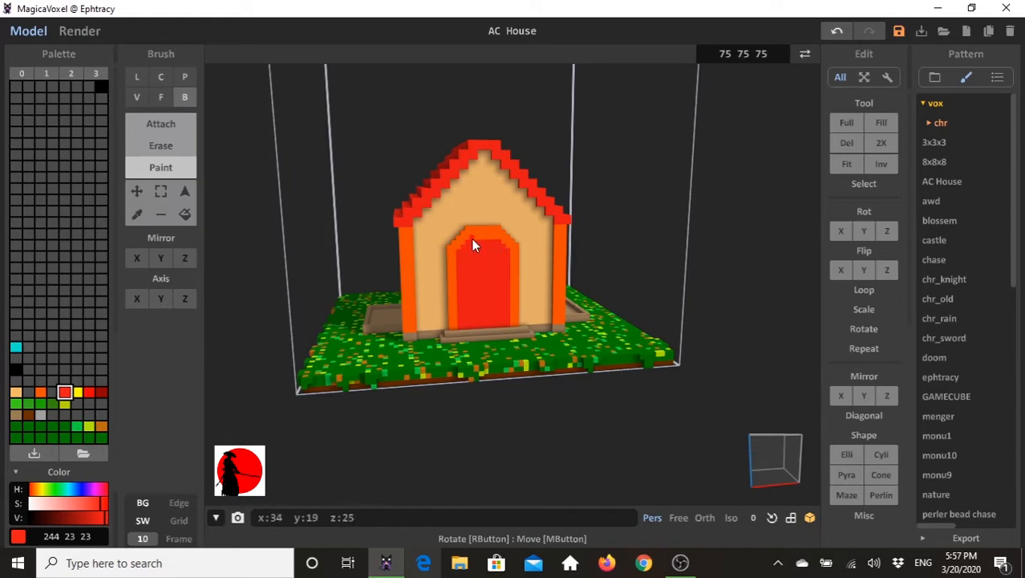
right_click_drag(531, 277, 526, 270)
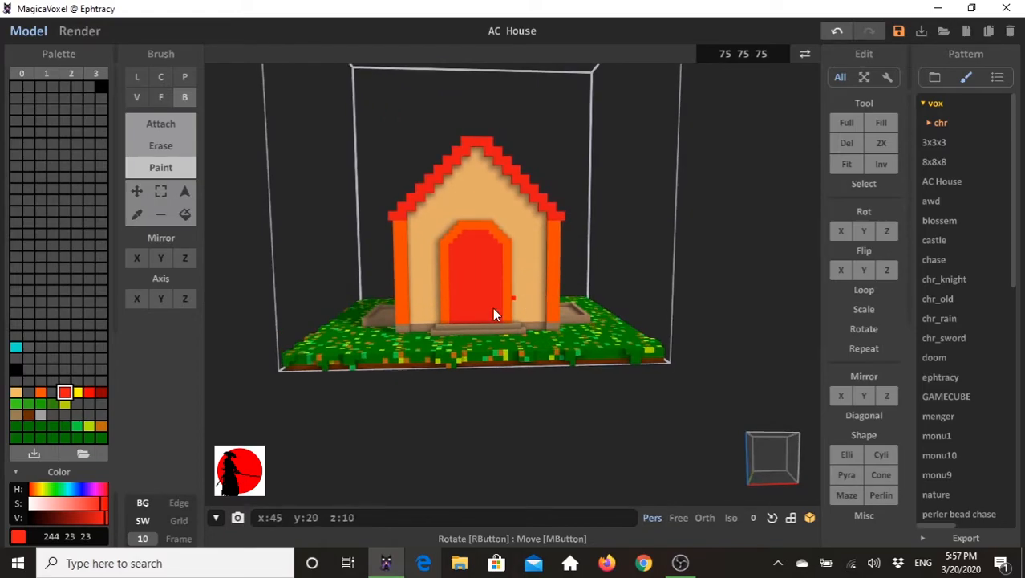
right_click_drag(441, 304, 461, 313)
- Attach a yellow (255, 250, 0) doorknob near the left edge of the red door with a size 2 voxel brush
left_click(77, 391)
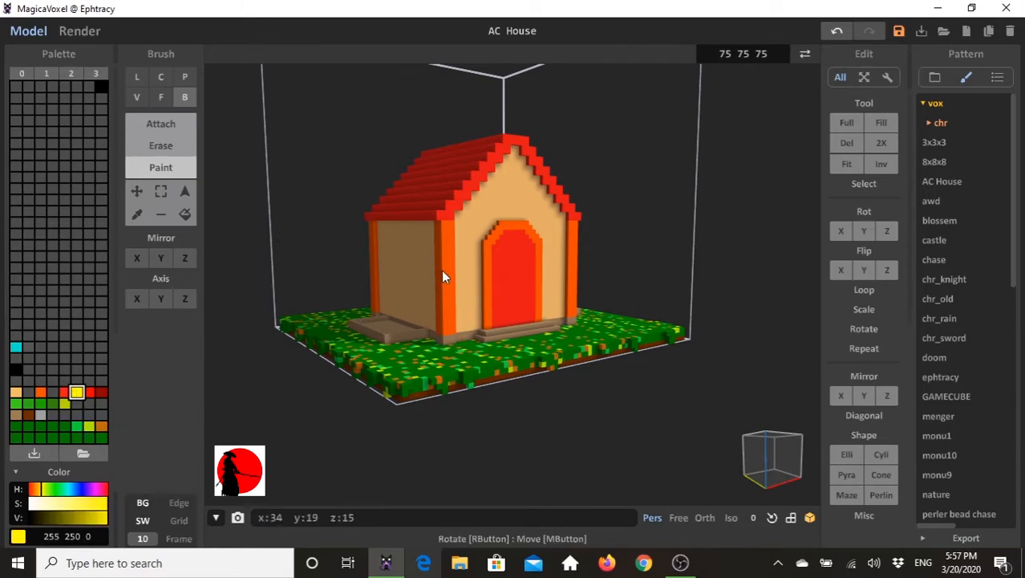
left_click(162, 124)
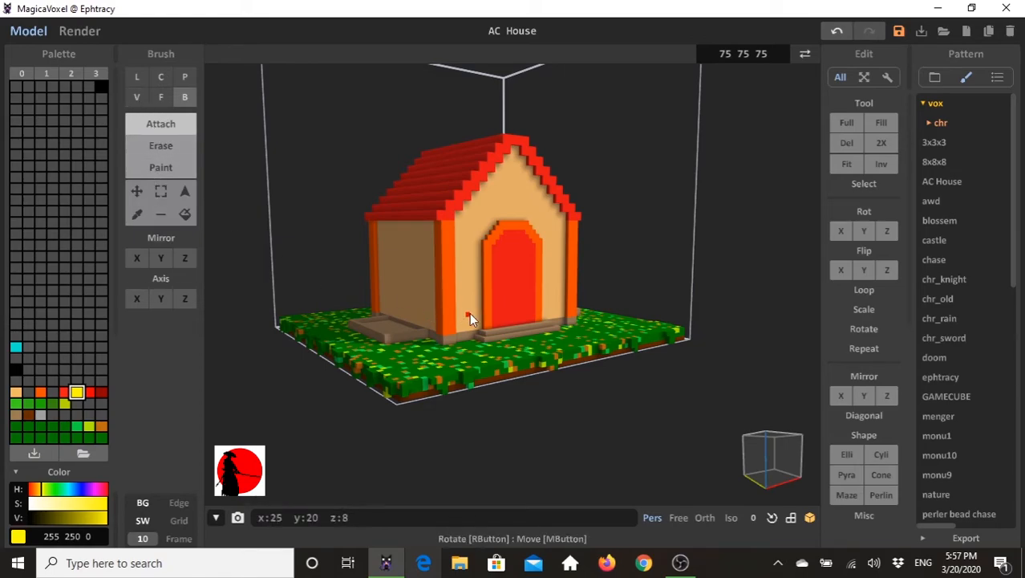
right_click_drag(524, 279, 504, 271)
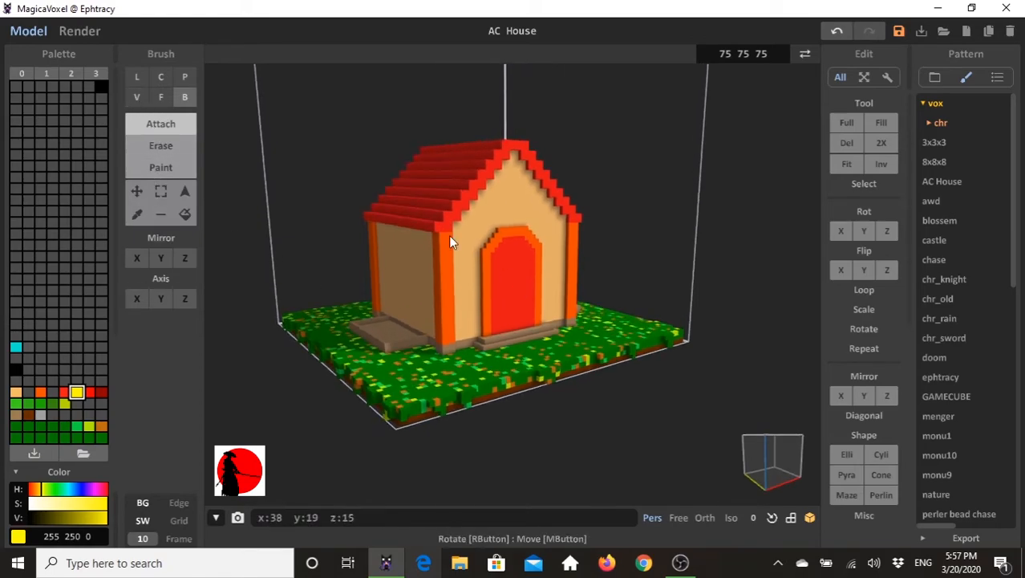
left_click(136, 97)
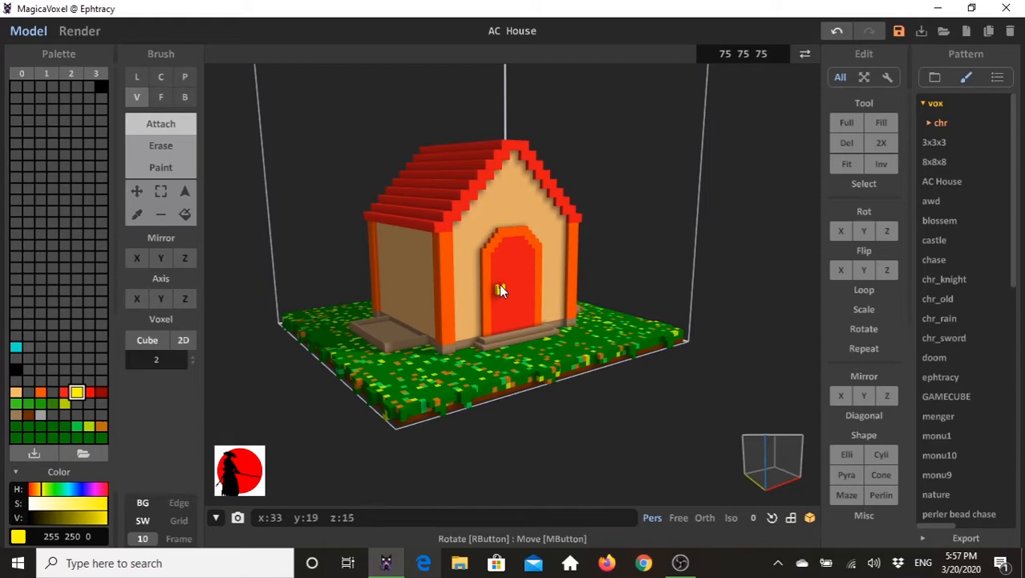
left_click(499, 289)
left_click(630, 311)
mouse_move(631, 311)
right_mouse_down()
mouse_move(597, 301)
mouse_move(619, 302)
right_mouse_up()
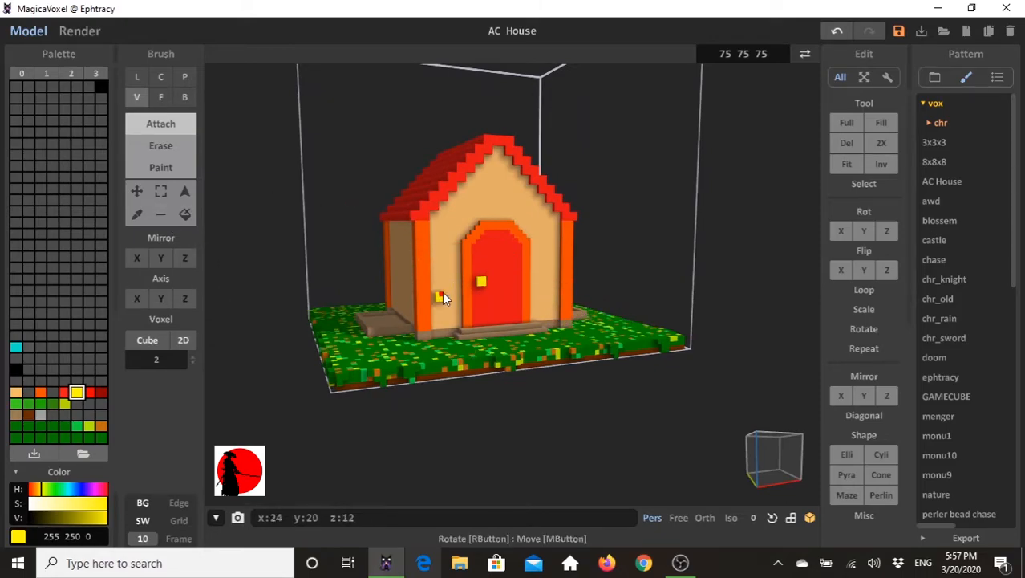
left_click(487, 264)
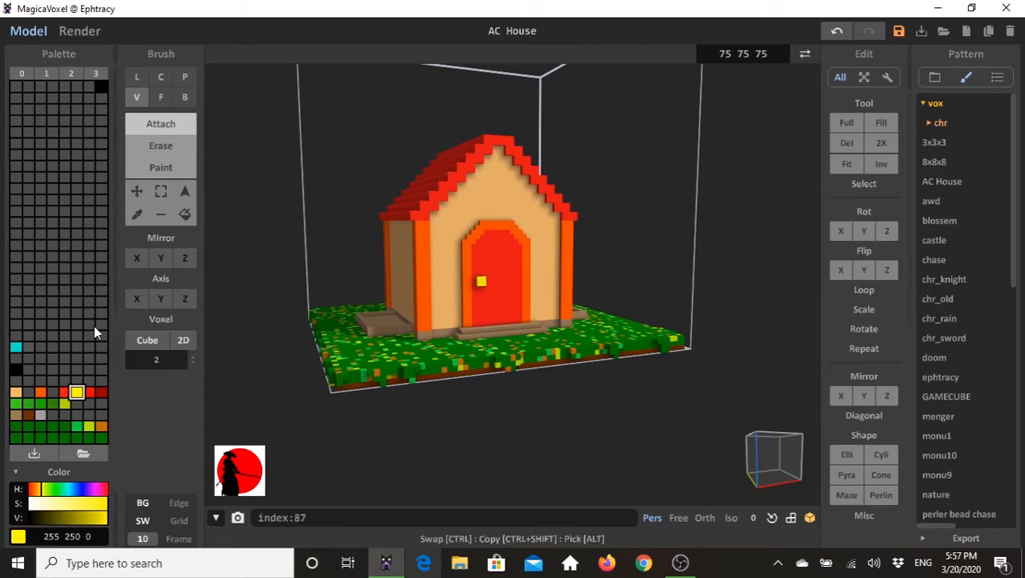
- Paint a black (0, 0, 0) square window in the upper part of the red door with the size 2 voxel brush
left_click(16, 371)
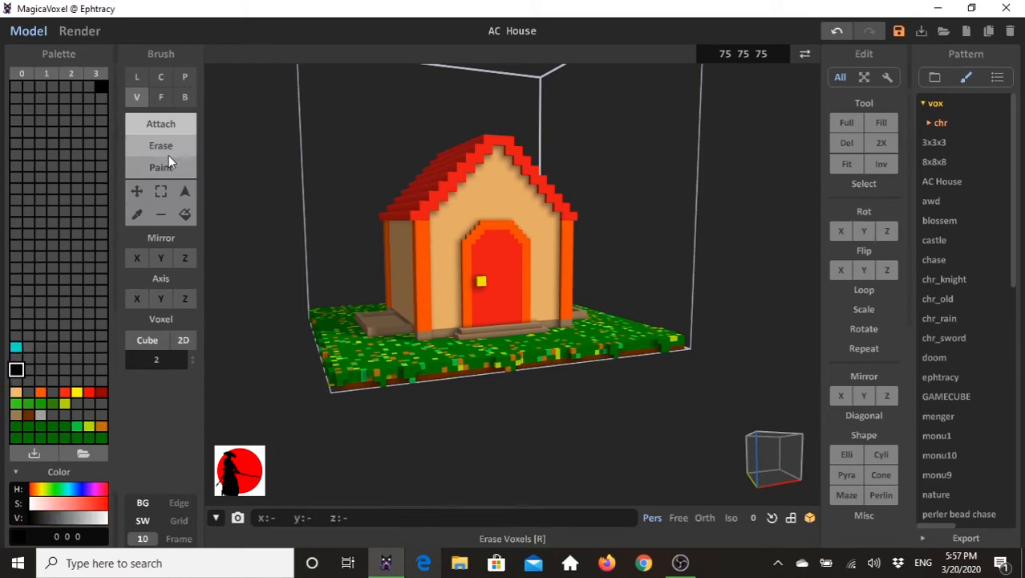
left_click(184, 168)
right_click_drag(257, 178, 485, 256)
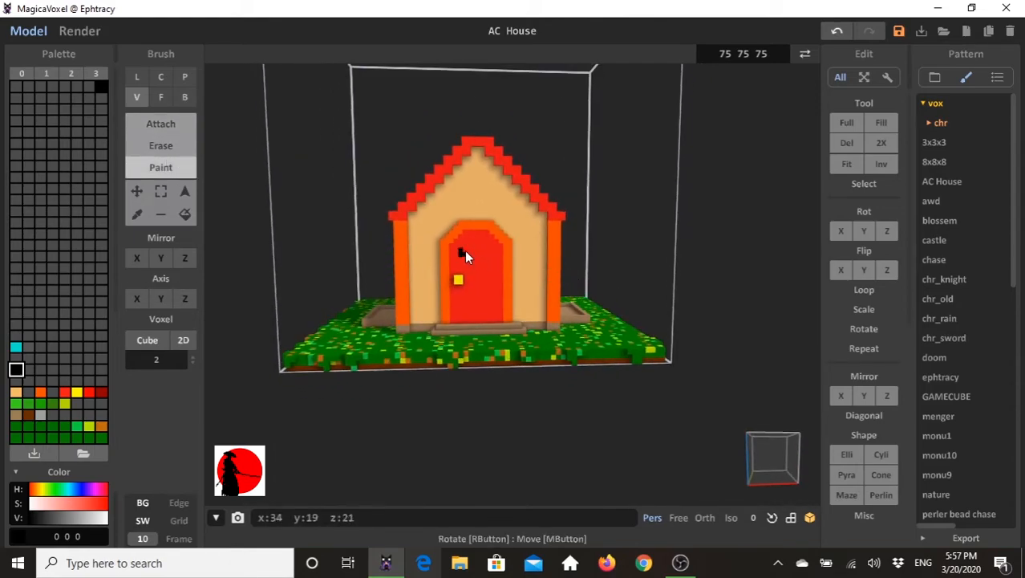
mouse_move(465, 251)
left_mouse_down()
mouse_move(486, 250)
mouse_move(486, 260)
mouse_move(466, 258)
mouse_move(478, 265)
left_mouse_up()
key("ctrl+z")
key("ctrl+z")
mouse_move(468, 263)
left_mouse_down()
mouse_move(467, 247)
mouse_move(484, 247)
mouse_move(486, 261)
mouse_move(476, 259)
left_mouse_up()
left_click(478, 253)
- Set the voxel brush to paint at size 1 in the red door colour (244, 23, 23)
left_click(64, 392)
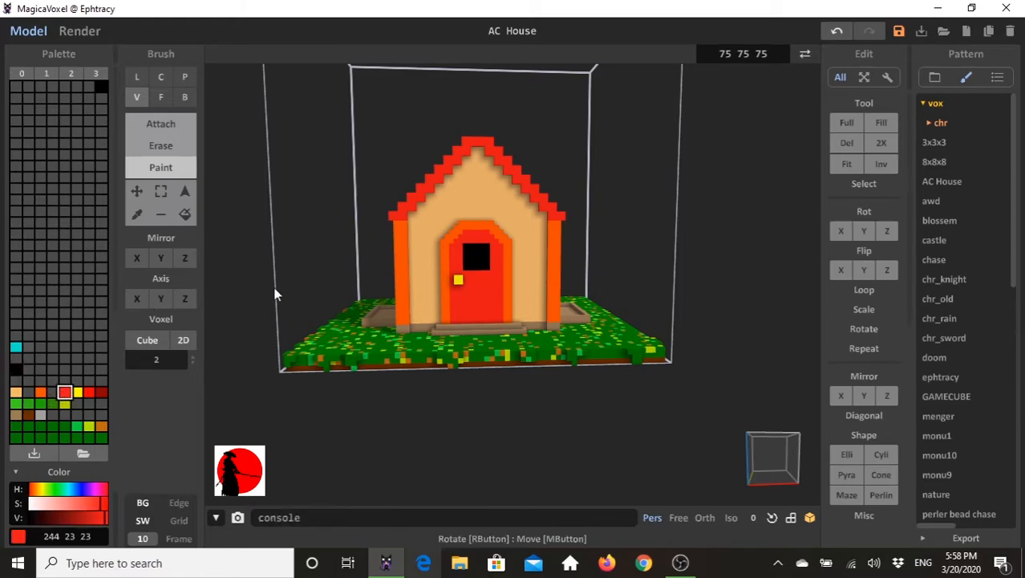
left_click(167, 127)
left_click(169, 164)
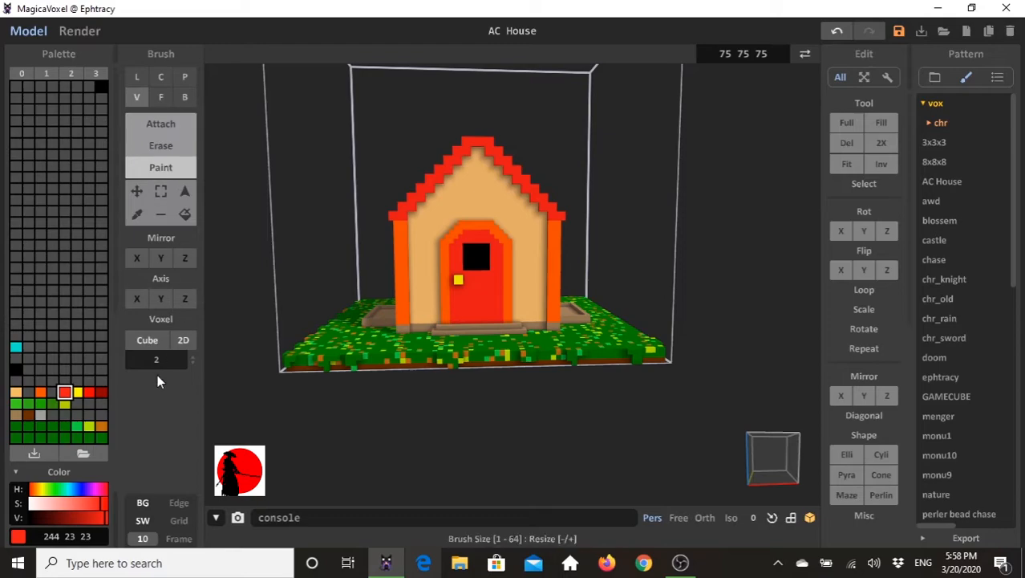
left_click_drag(189, 359, 190, 386)
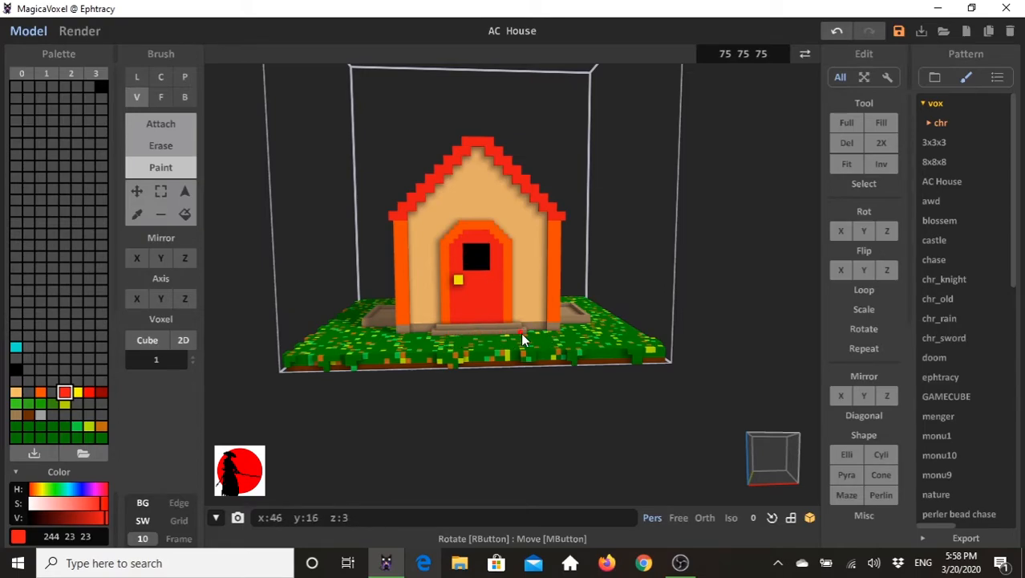
right_click_drag(526, 337, 432, 342)
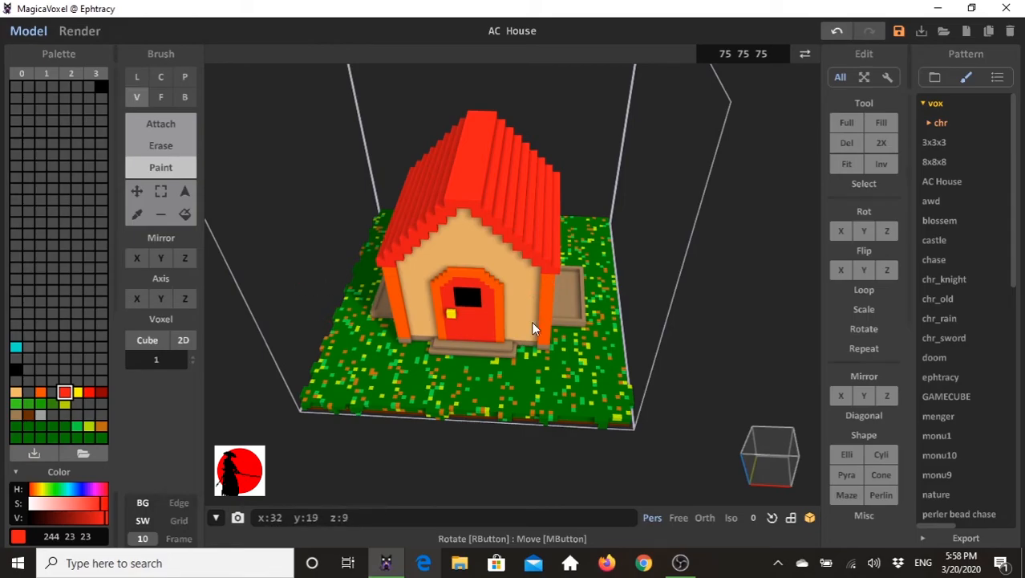
left_click(467, 304)
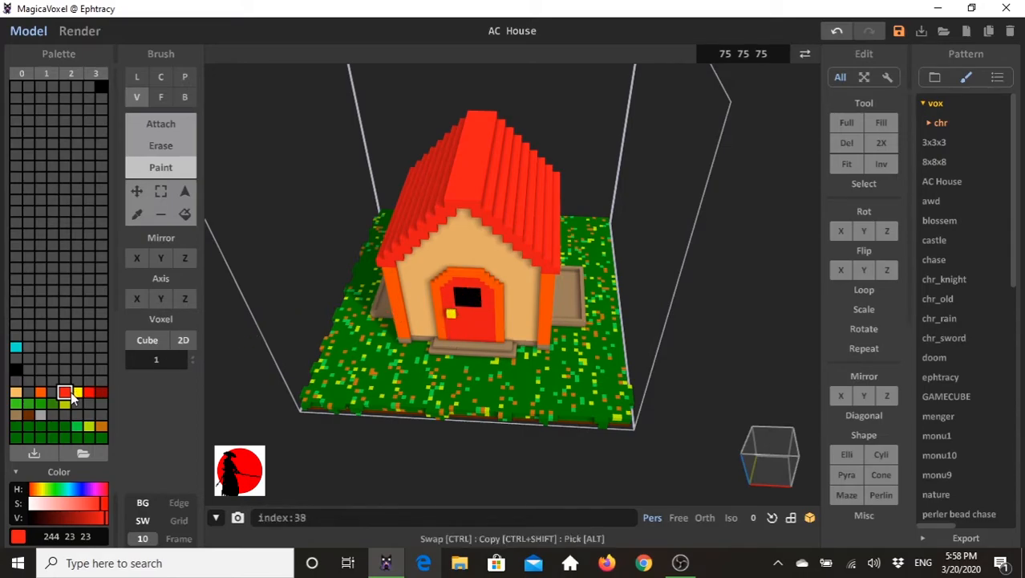
- Extrude the right side face of the door frame outward by one voxel in orange (255, 80, 0)
left_click(40, 392)
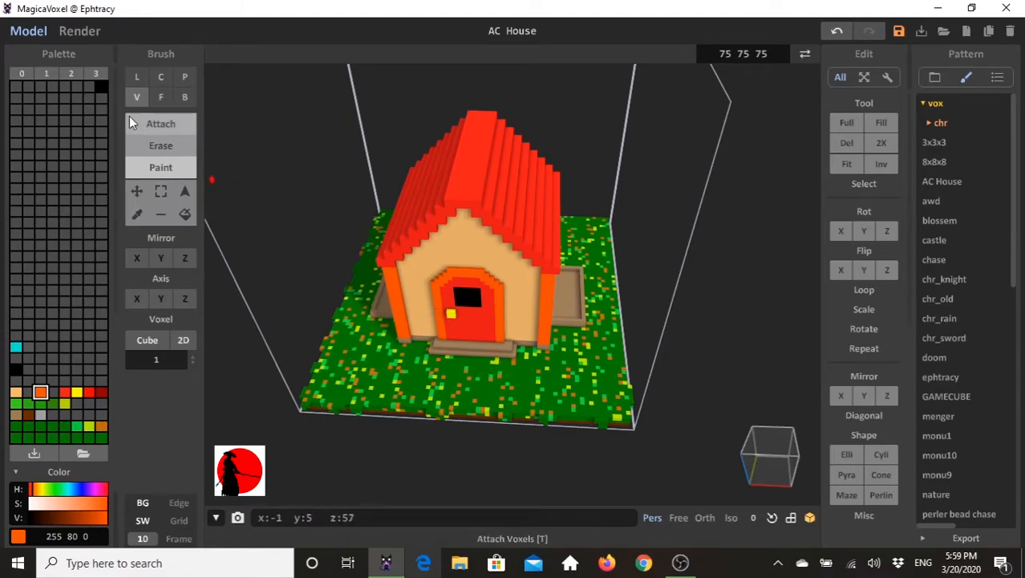
left_click(161, 96)
mouse_move(447, 291)
right_mouse_down()
mouse_move(447, 305)
mouse_move(486, 316)
right_mouse_up()
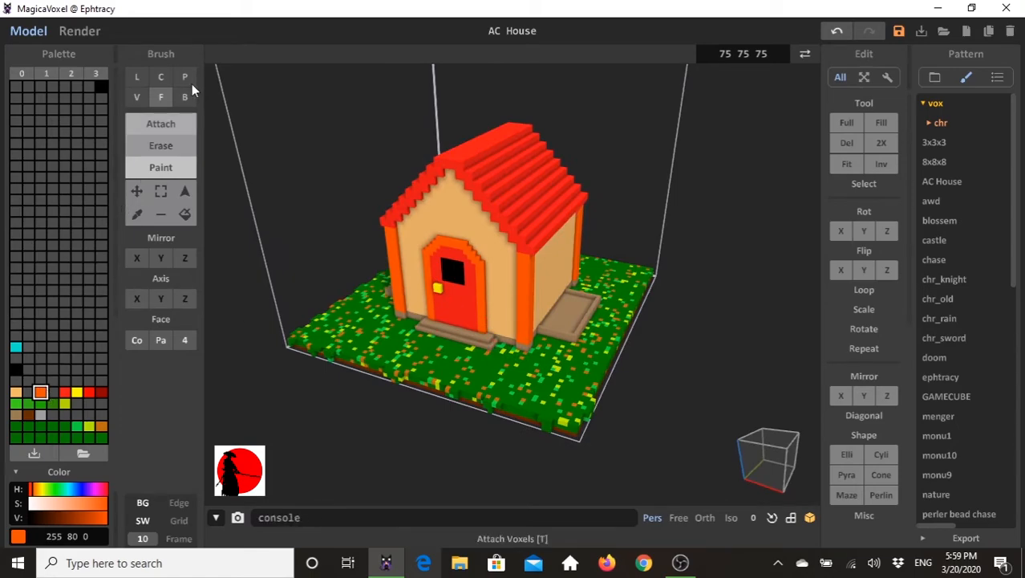
left_click(170, 127)
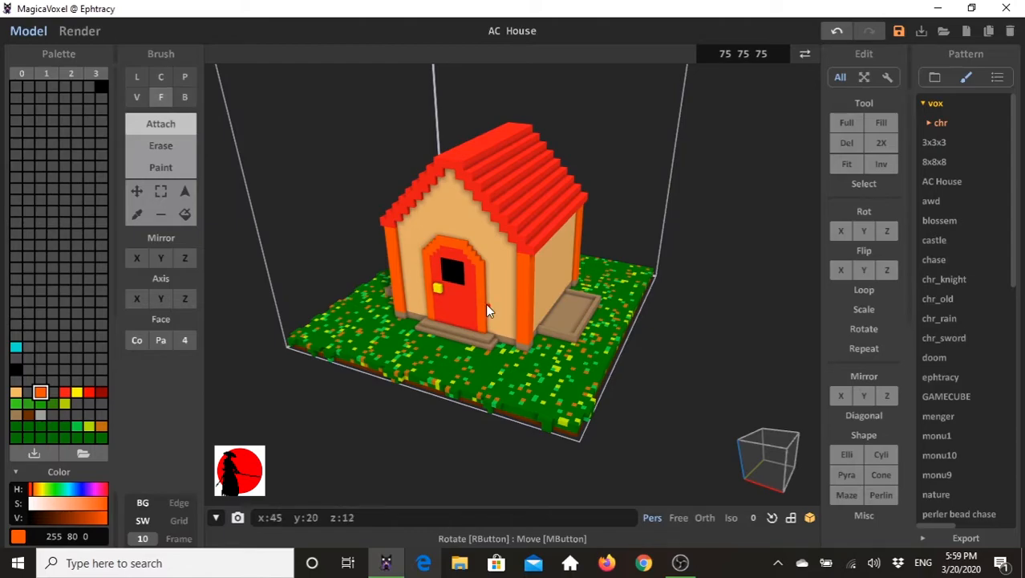
mouse_move(484, 325)
right_mouse_down()
mouse_move(479, 316)
mouse_move(502, 309)
right_mouse_up()
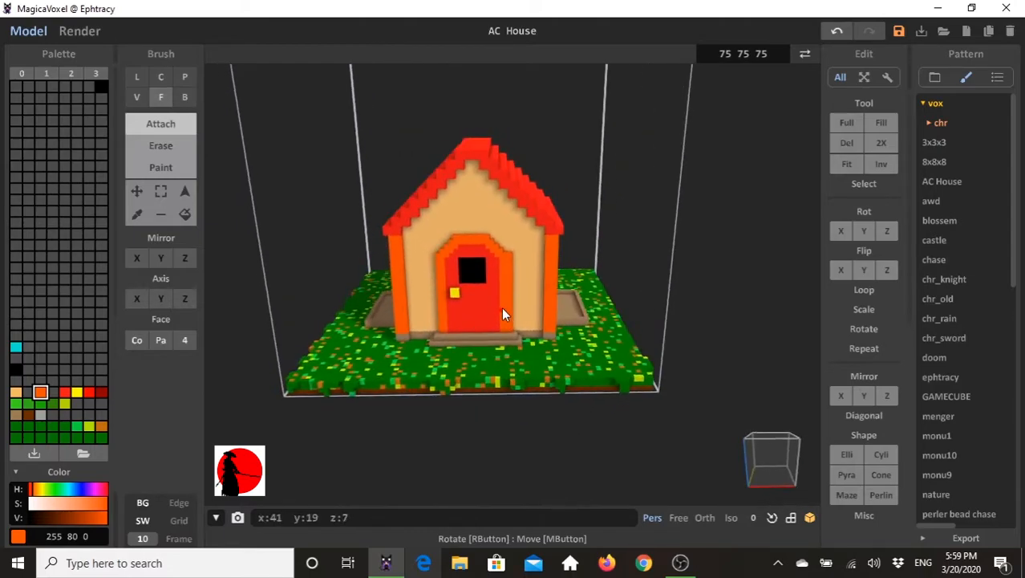
- Paint the inner voxel column of the right door frame red (244, 23, 23) with the single-voxel brush to widen the door panel
left_click(143, 97)
left_click(145, 97)
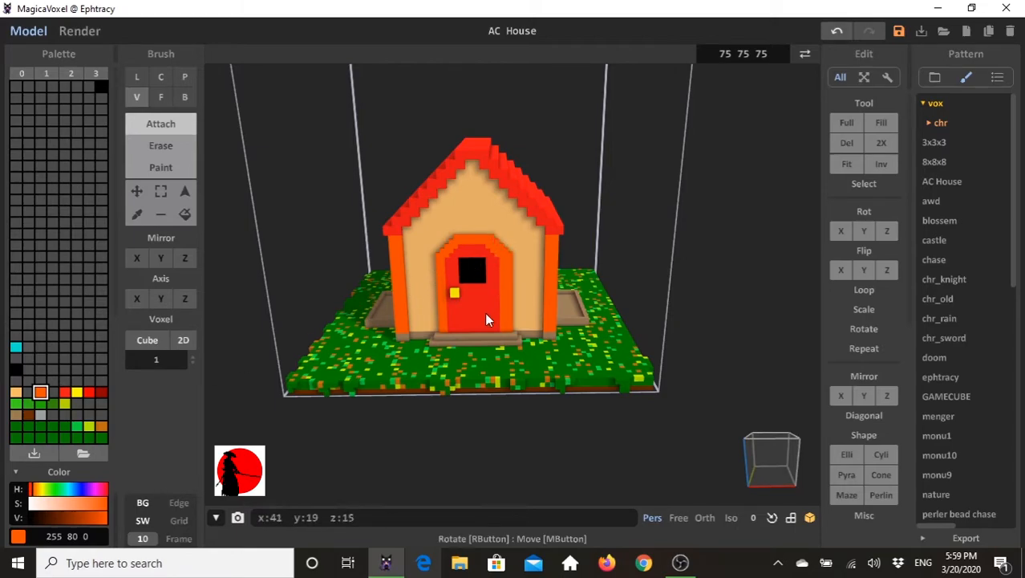
right_click_drag(488, 308, 484, 301)
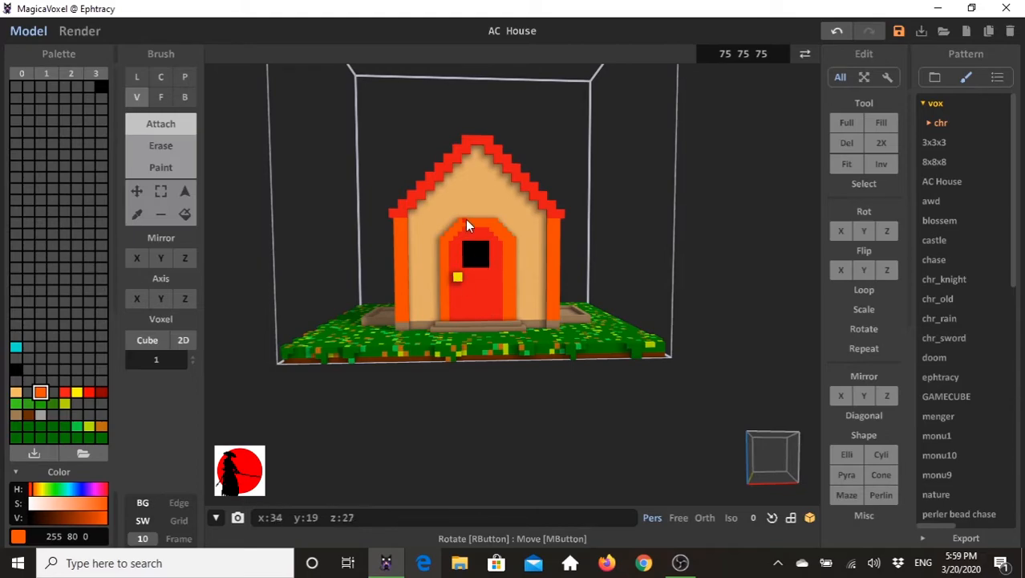
left_click(64, 391)
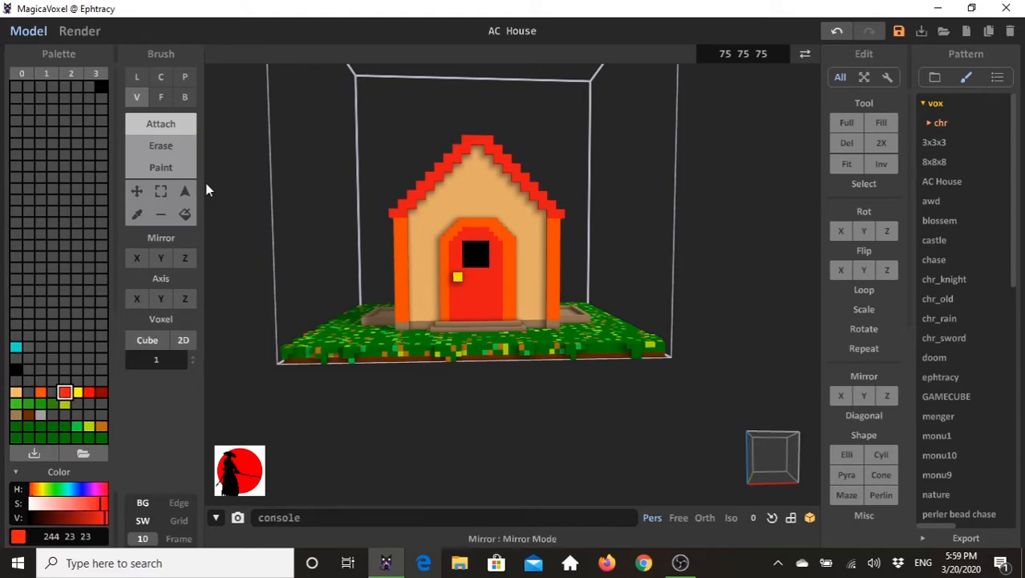
left_click(164, 168)
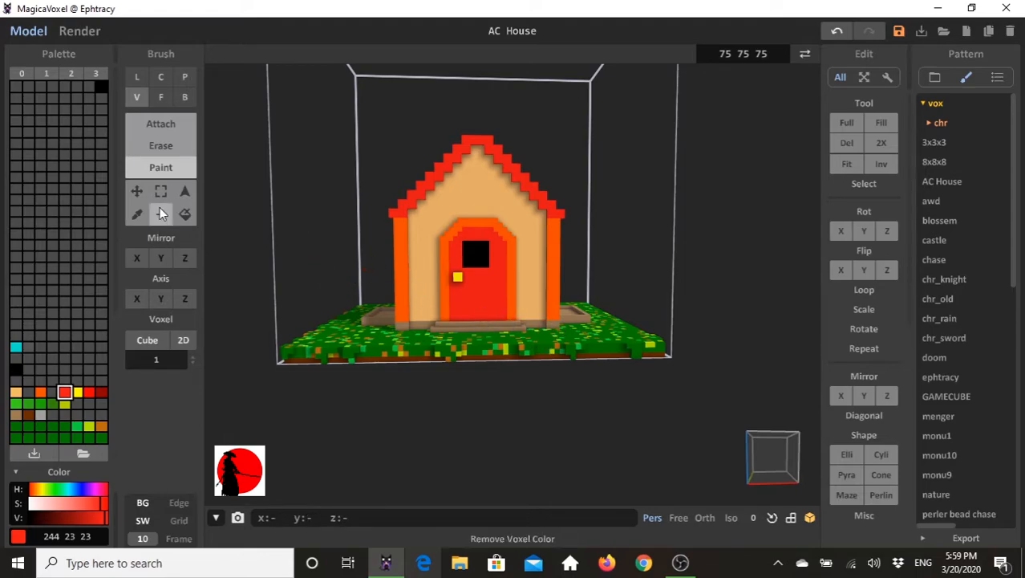
- Paint an extra black (0, 0, 0) single-voxel column along the right edge of the red door's window
left_click(16, 370)
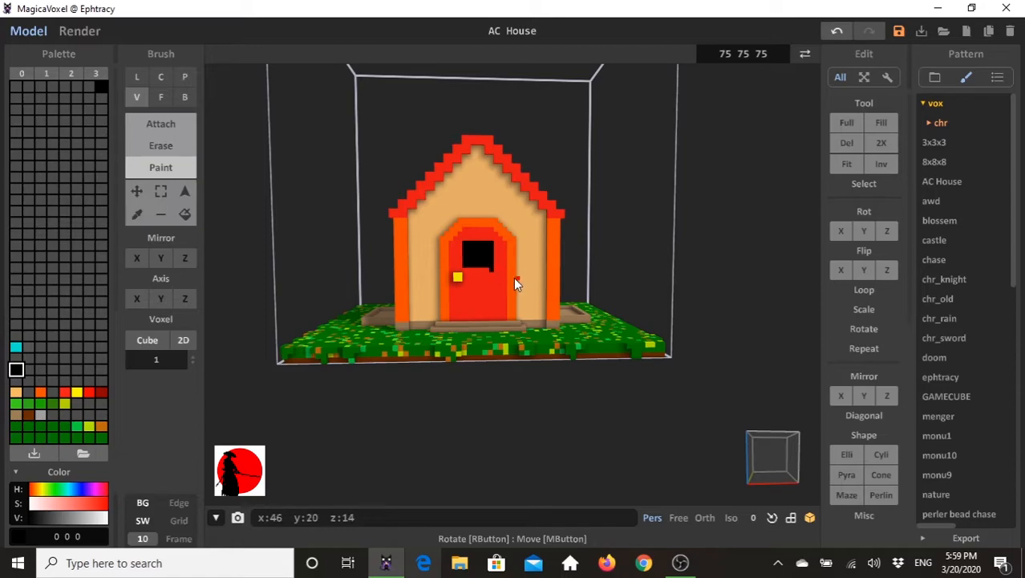
key("ctrl+z")
left_click_drag(491, 245, 493, 265)
- Paint red (244, 23, 23) cross bars over the black door window to divide it into four panes
left_click(64, 392)
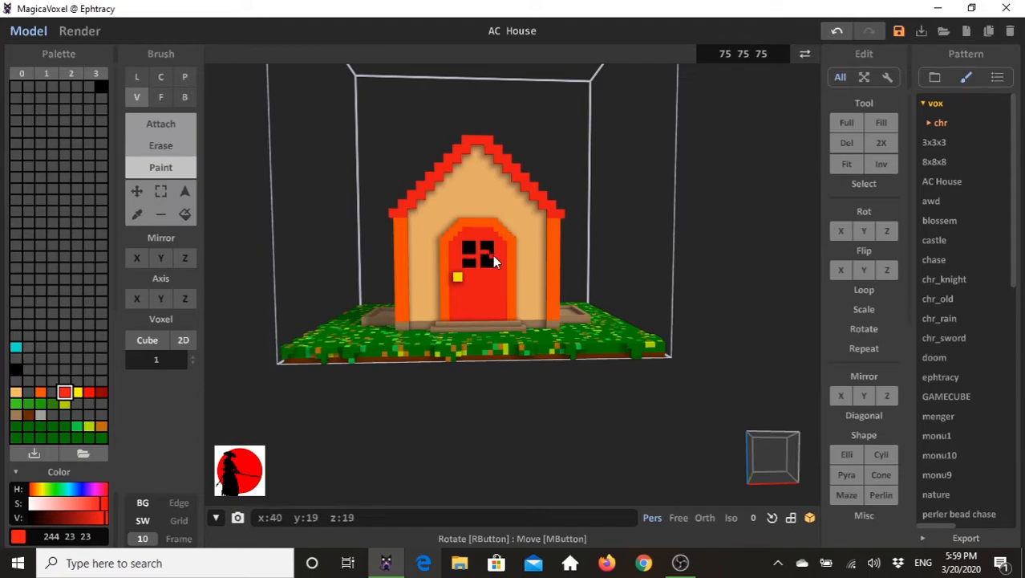
key("ctrl+z")
left_click(135, 79)
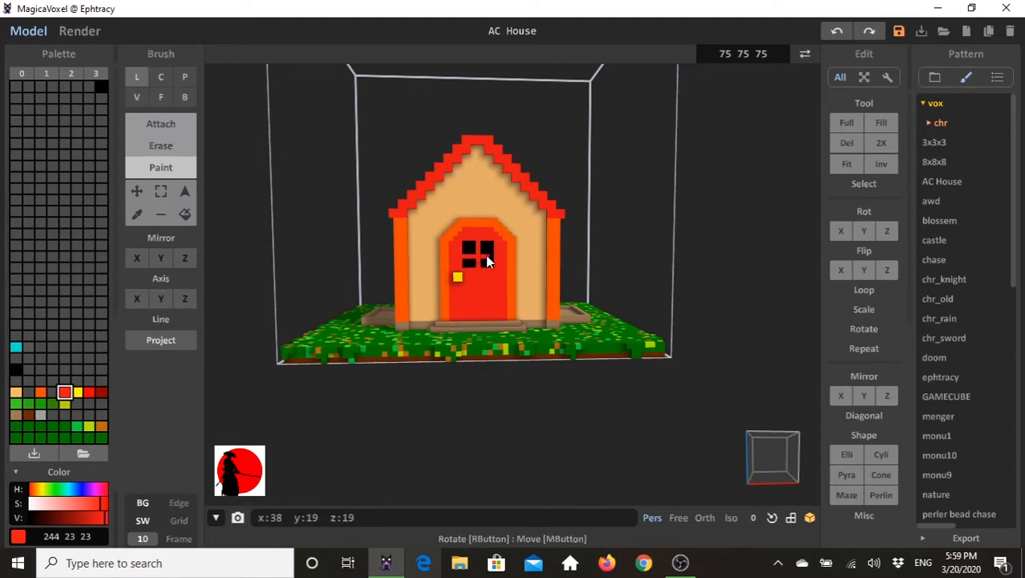
key("ctrl+y")
right_click_drag(336, 395, 304, 337)
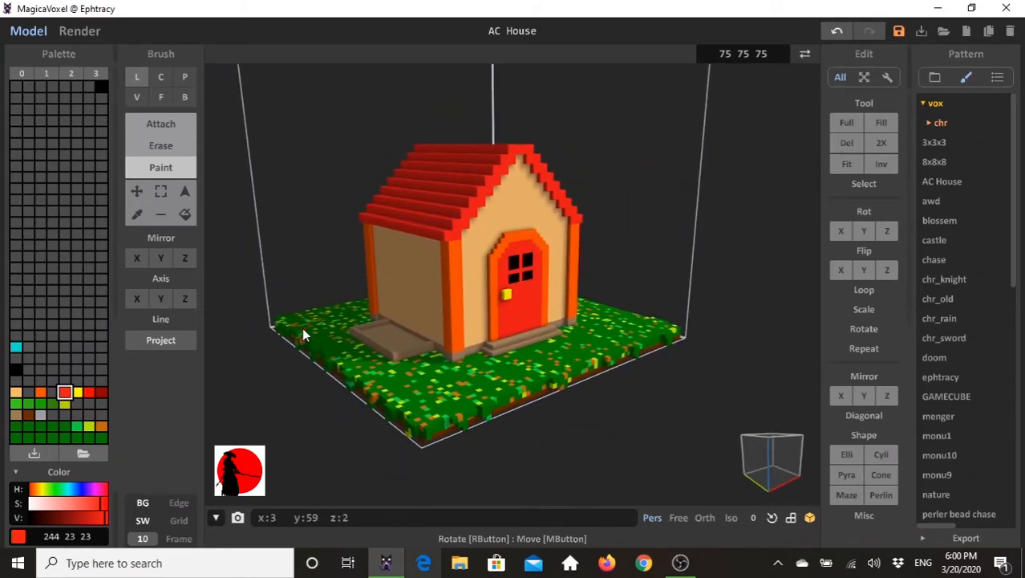
right_click_drag(605, 369, 548, 303)
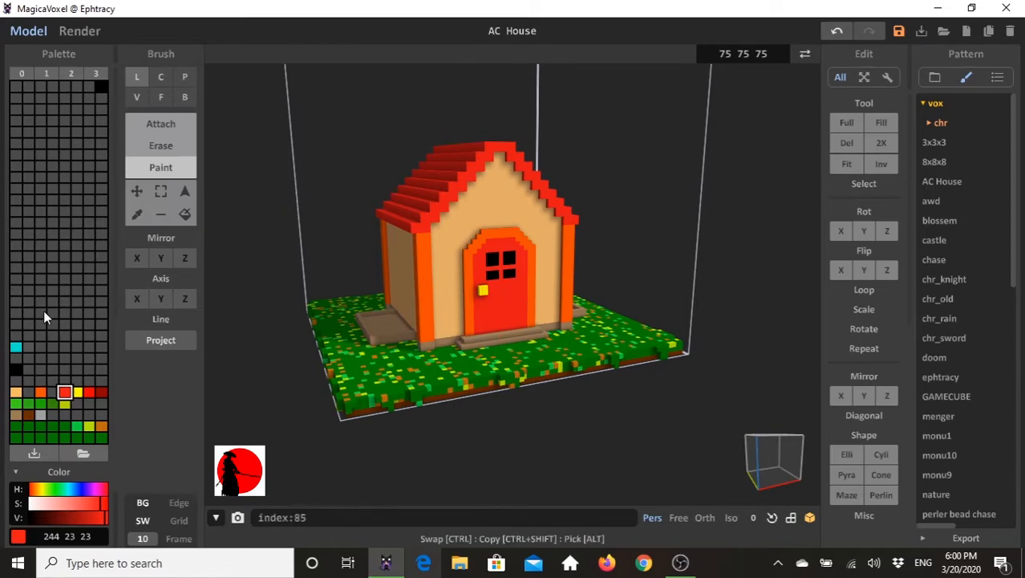
- Attach orange (255, 80, 0) box beams 3 voxels high low on the front wall, joining each corner post to the door frame
left_click(40, 392)
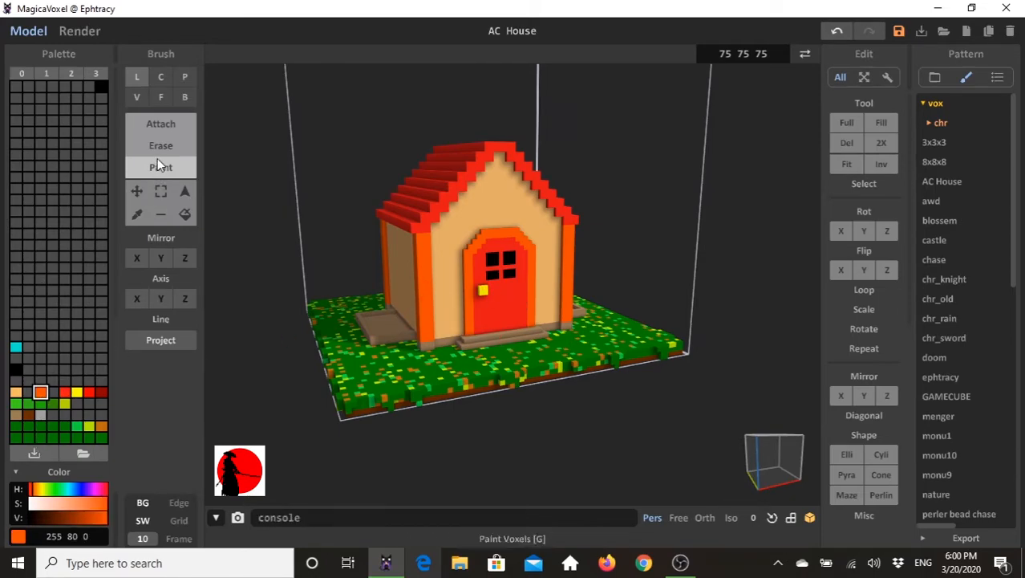
left_click(161, 125)
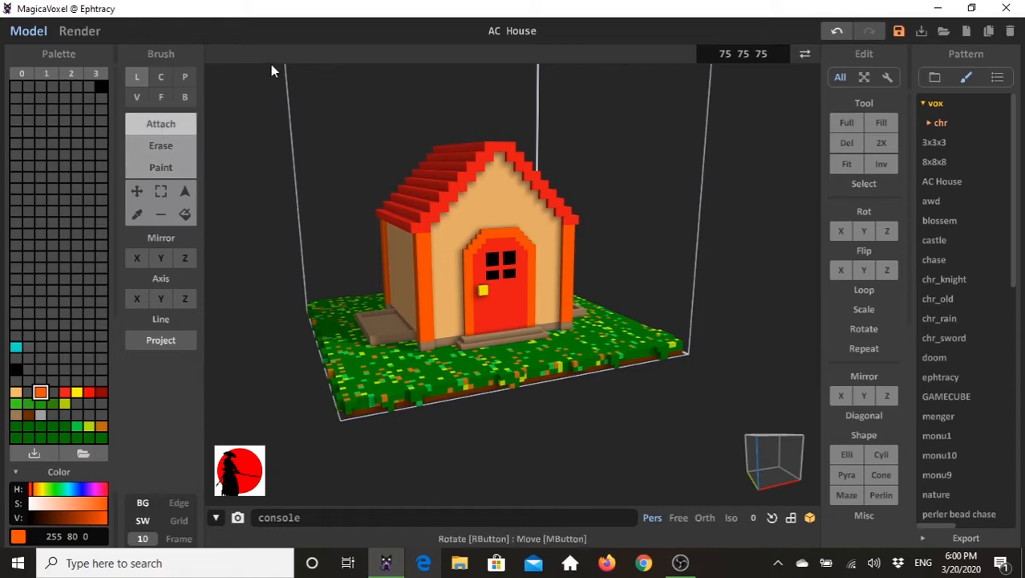
left_click(186, 97)
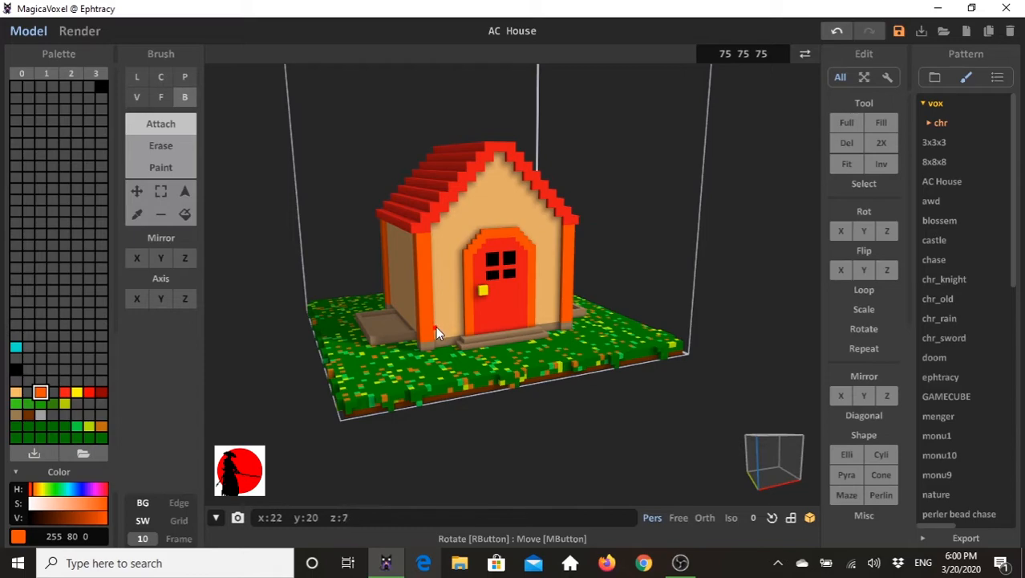
right_click_drag(415, 332, 519, 333)
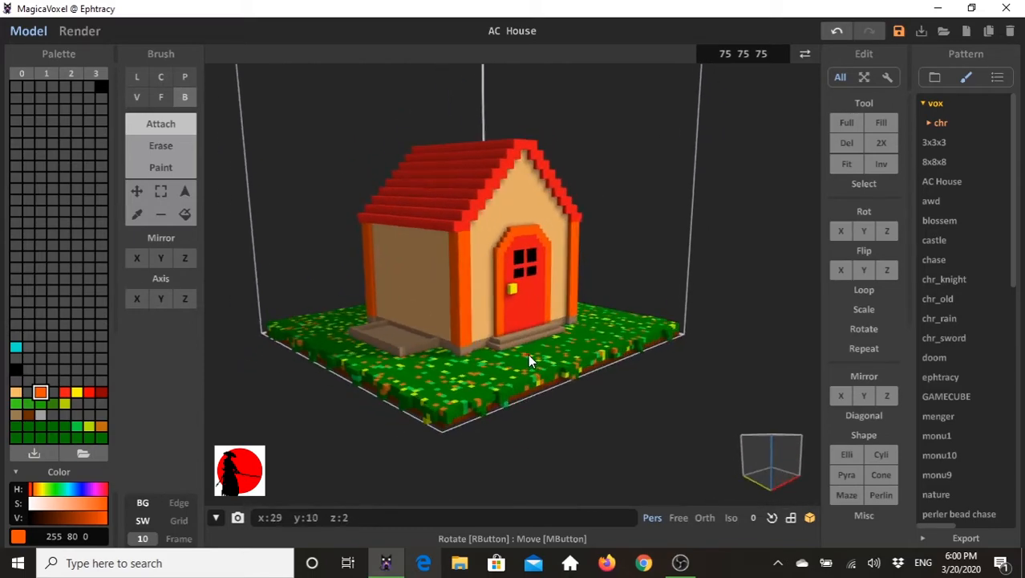
right_click_drag(488, 354, 446, 319)
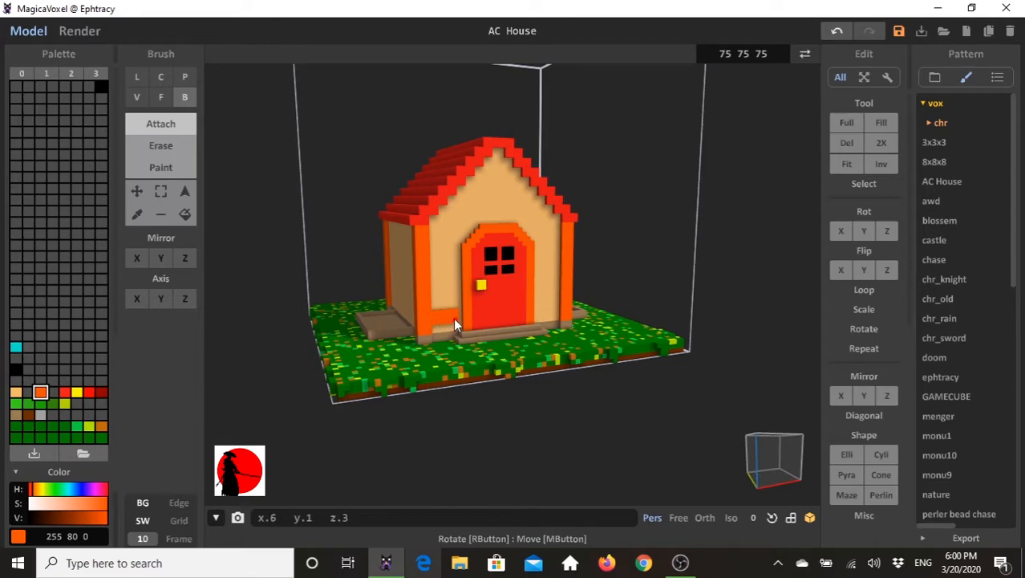
right_click_drag(481, 318, 566, 314)
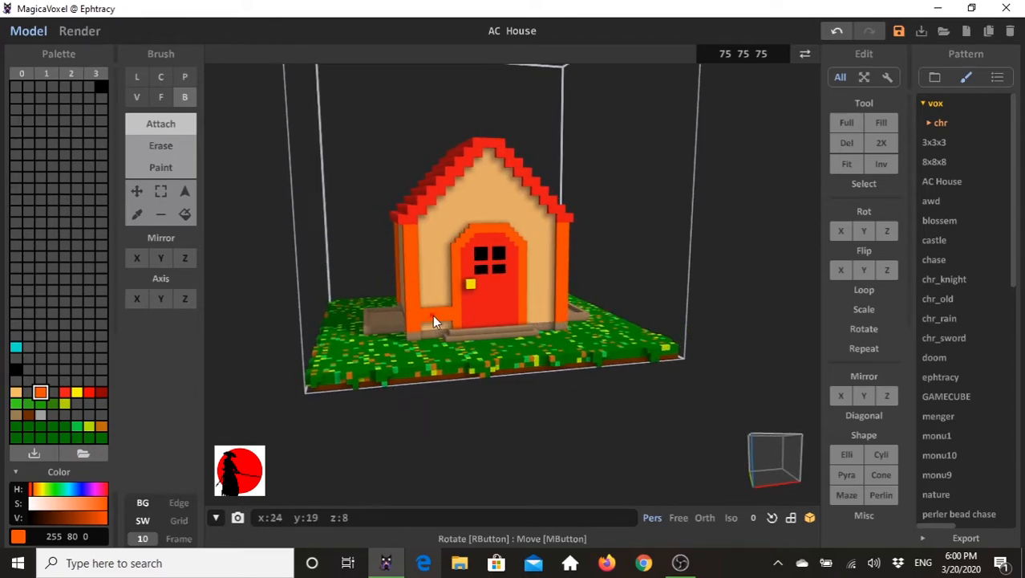
left_click_drag(529, 310, 549, 310)
right_click_drag(487, 318, 540, 309)
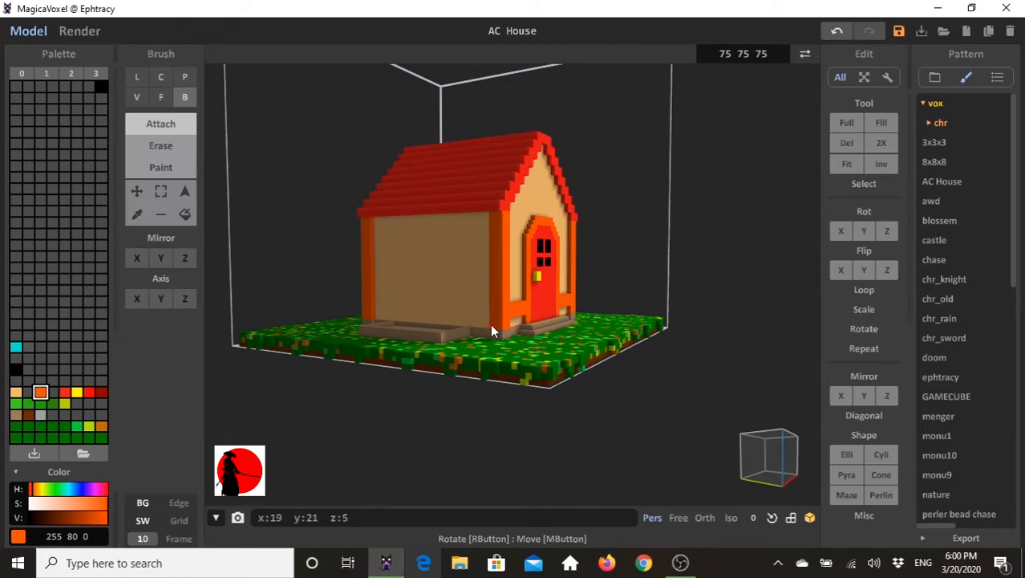
- Try attaching an orange beam low along the left side wall between its two corner posts without mirroring
right_click_drag(483, 330, 519, 329)
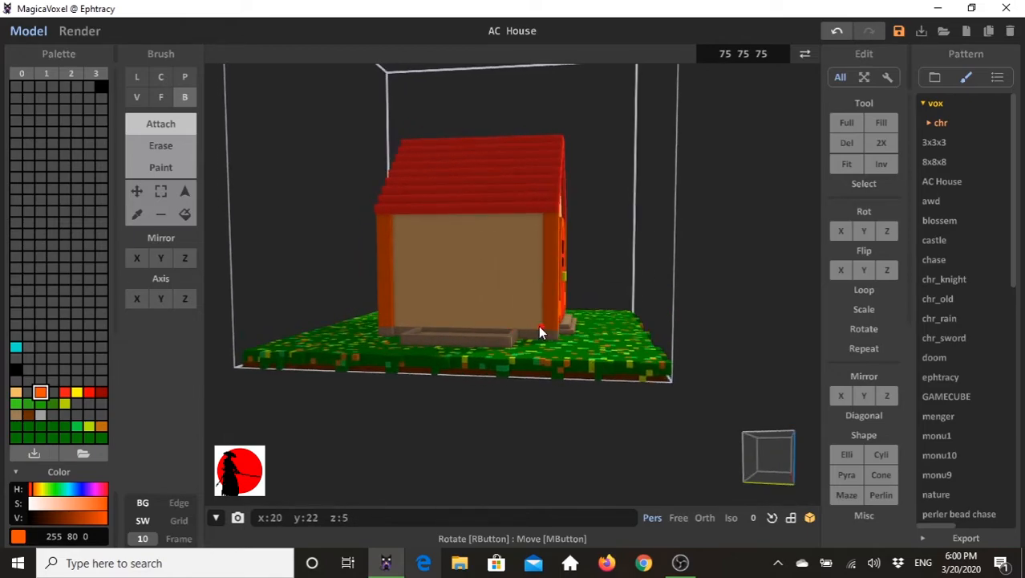
left_click(538, 319)
mouse_move(527, 319)
left_mouse_down()
mouse_move(396, 319)
mouse_move(394, 309)
left_mouse_up()
mouse_move(395, 308)
right_mouse_down()
mouse_move(439, 321)
mouse_move(321, 324)
right_mouse_up()
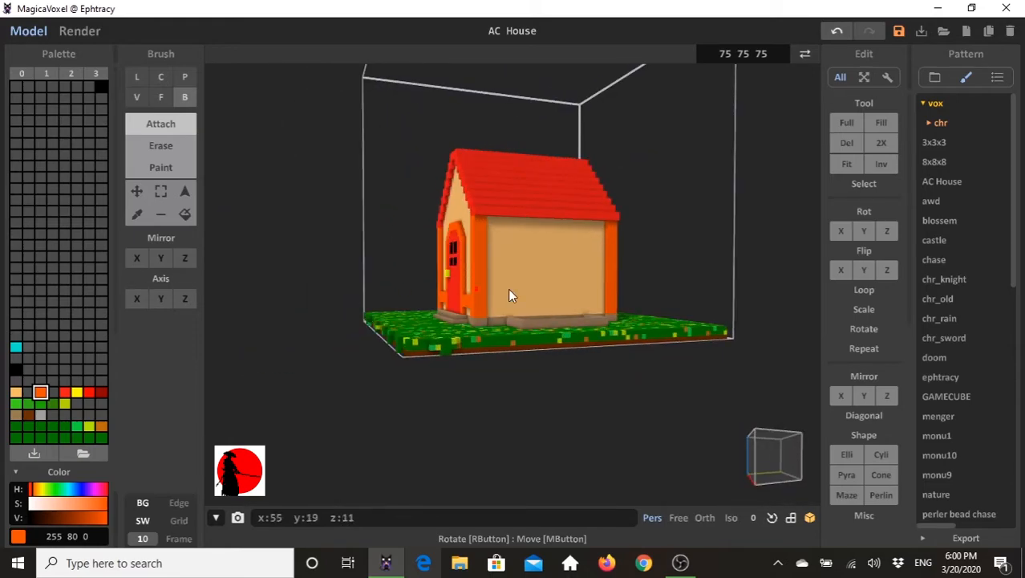
right_click_drag(389, 305, 519, 341)
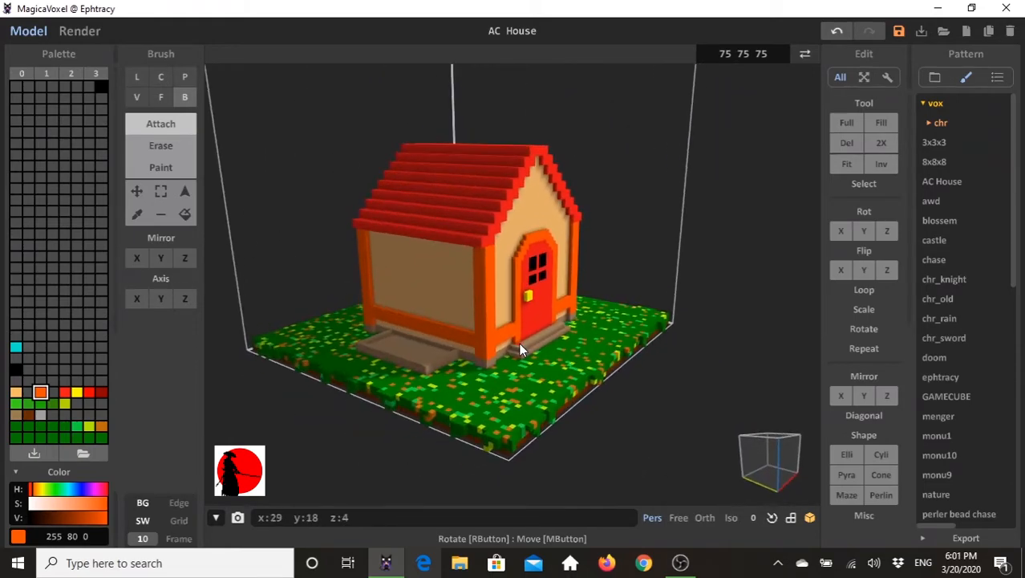
key("ctrl+z")
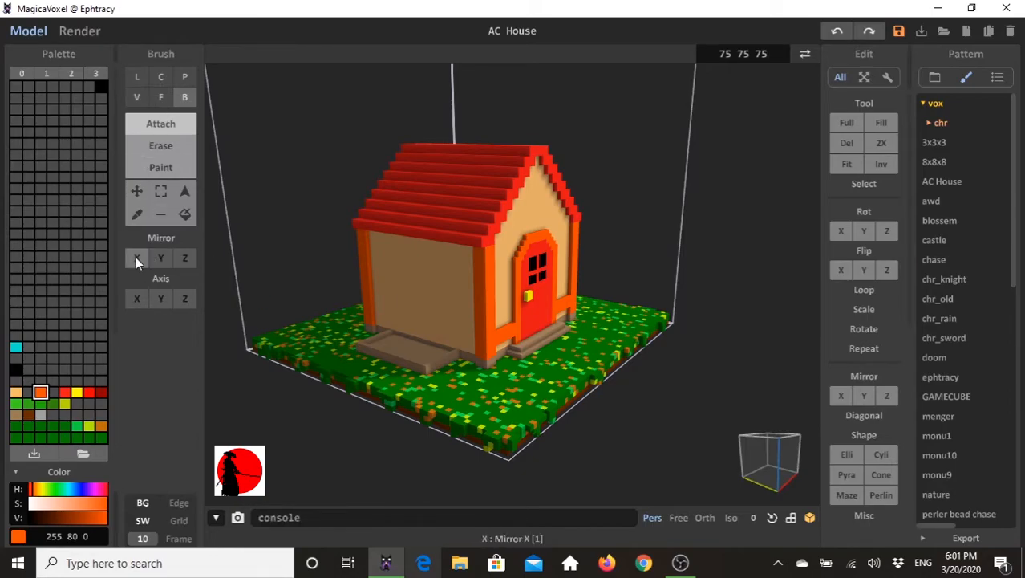
- Try attaching the orange side-wall beam with Y-axis mirroring enabled
left_click(161, 259)
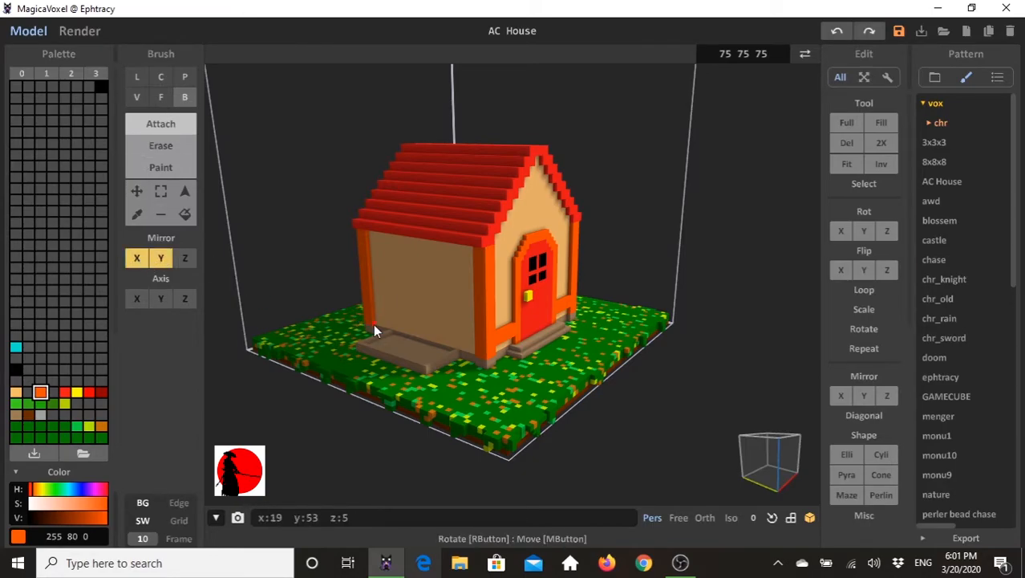
left_click_drag(473, 332, 437, 329)
right_click_drag(568, 344, 659, 331)
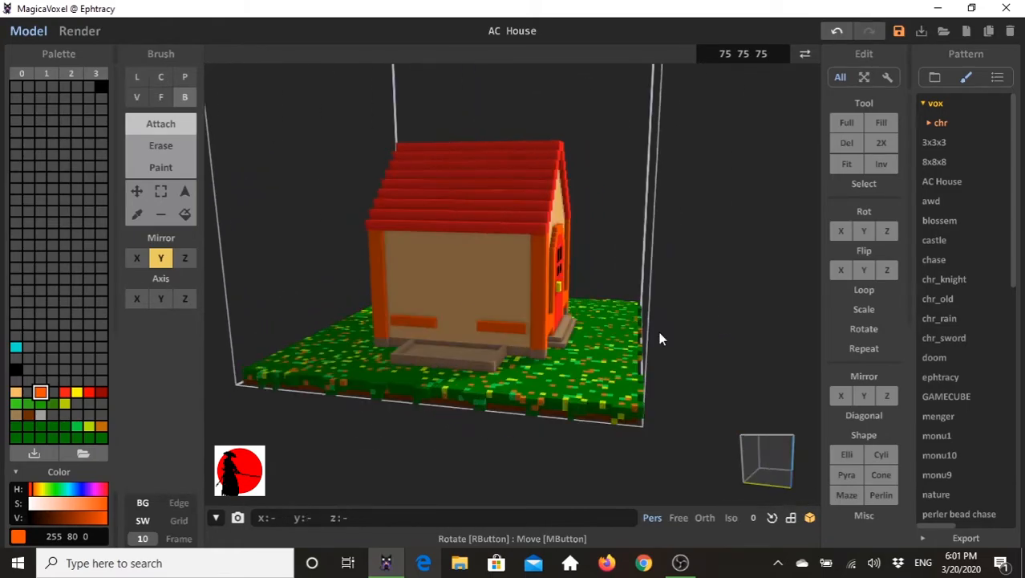
key("ctrl+z")
- With only X-axis mirroring on, attach an orange box beam low along the side walls between the corner posts
left_click(136, 258)
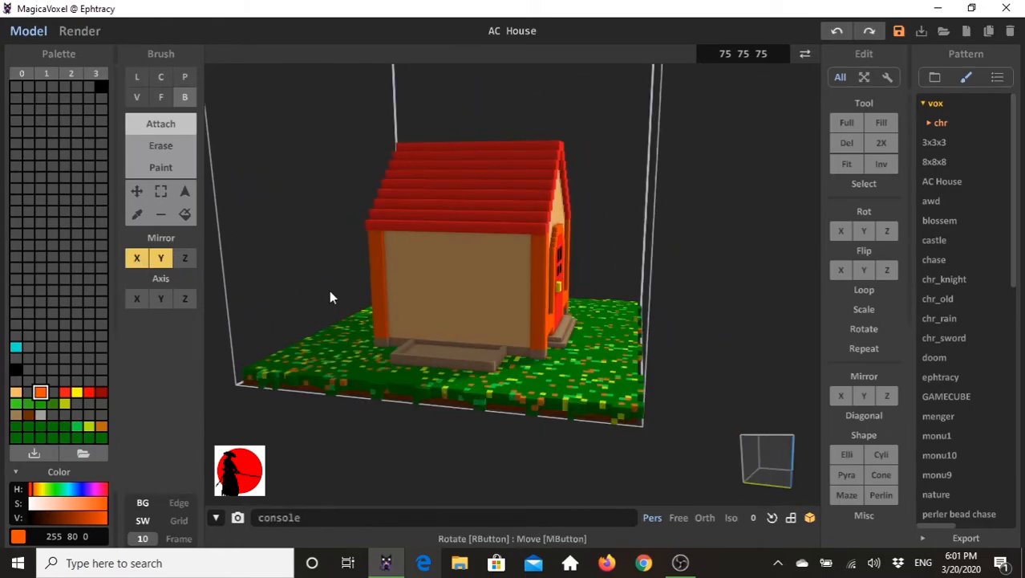
left_click(160, 257)
right_click_drag(384, 331, 508, 345)
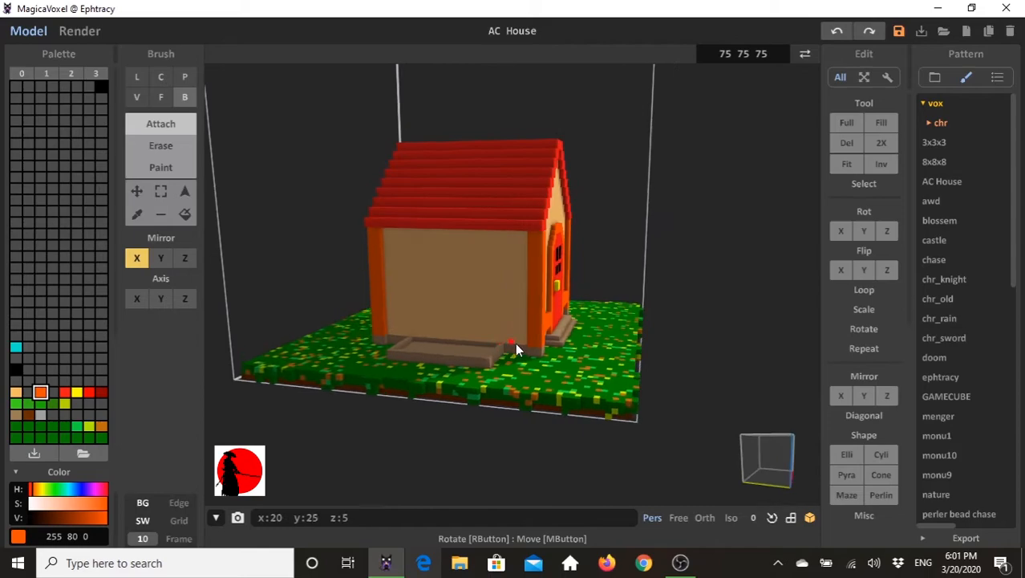
left_click_drag(525, 332, 386, 315)
right_click_drag(615, 332, 336, 344)
- Disable X-axis mirroring and attach an orange box beam 3 voxels high low across the rear wall between the corner posts
left_click(141, 260)
right_click_drag(516, 372, 501, 335)
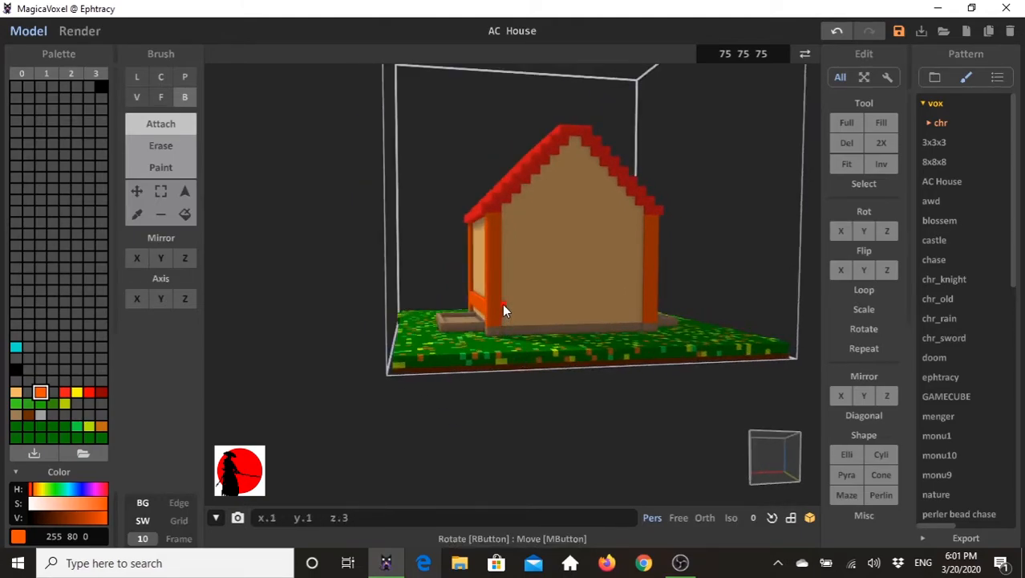
left_click_drag(504, 304, 622, 303)
right_click_drag(526, 341, 501, 327)
scroll(490, 324, "up", 2)
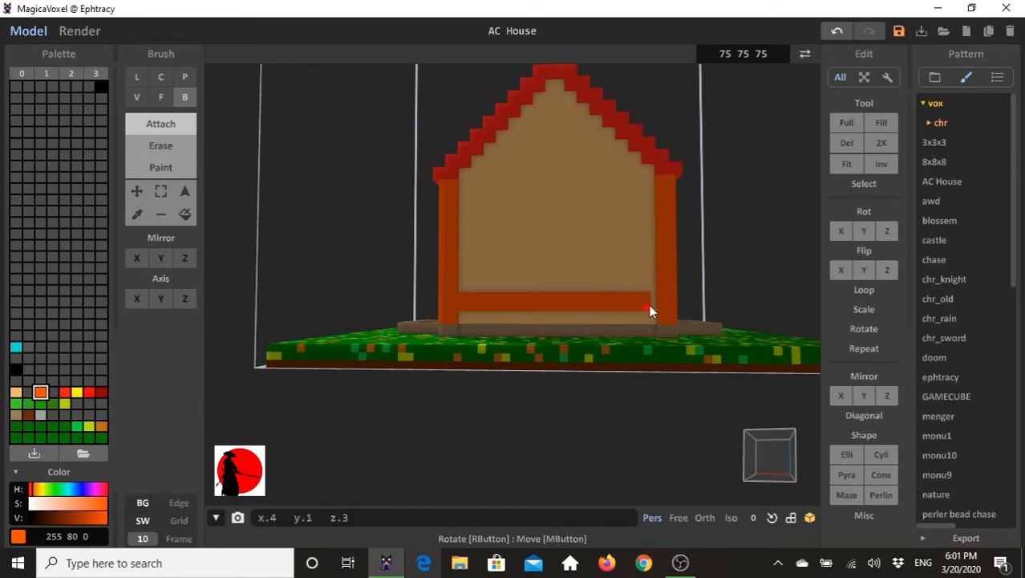
right_click_drag(698, 321, 443, 321)
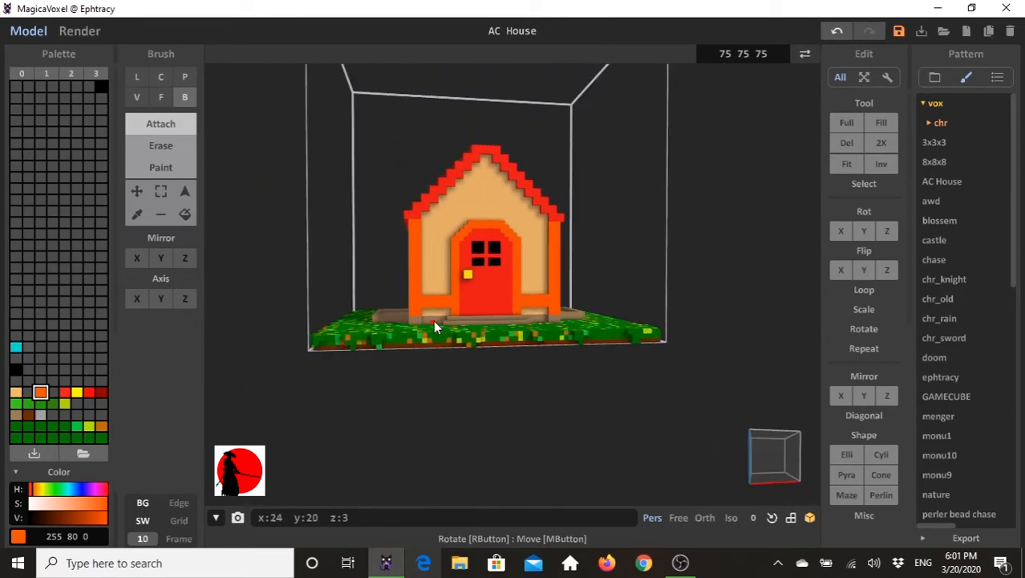
mouse_move(440, 265)
right_mouse_down()
mouse_move(494, 310)
mouse_move(451, 278)
right_mouse_up()
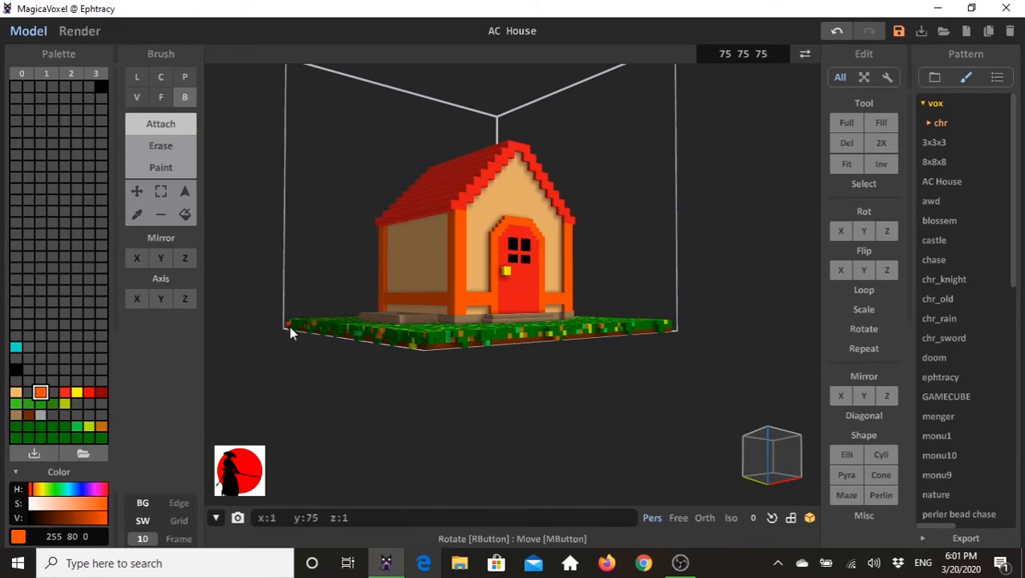
right_click_drag(343, 348, 334, 350)
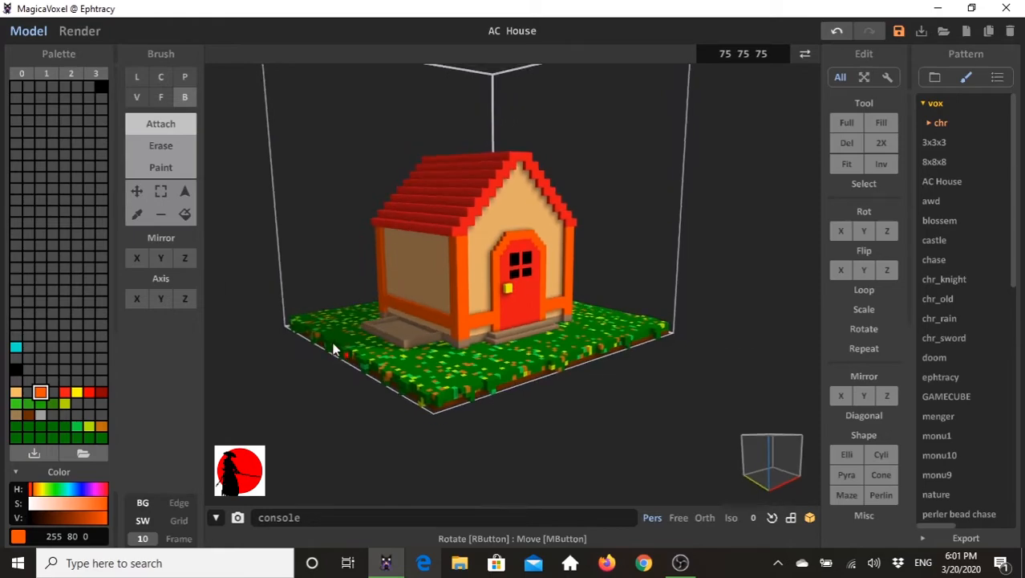
- Enable X-axis mirroring for the box brush and bring the left side wall into view
left_click(138, 258)
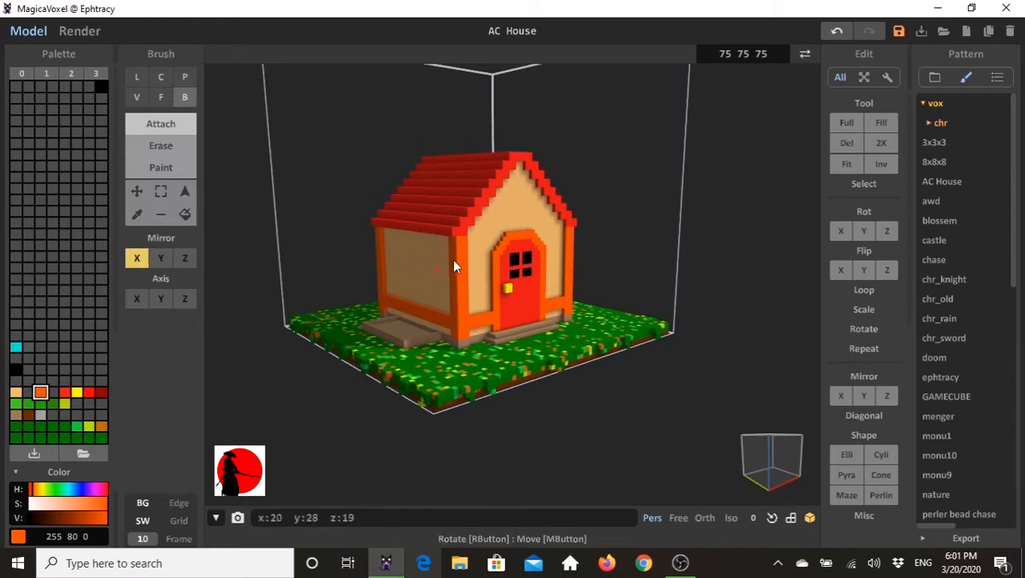
mouse_move(402, 329)
right_mouse_down()
mouse_move(452, 335)
mouse_move(510, 303)
mouse_move(512, 351)
right_mouse_up()
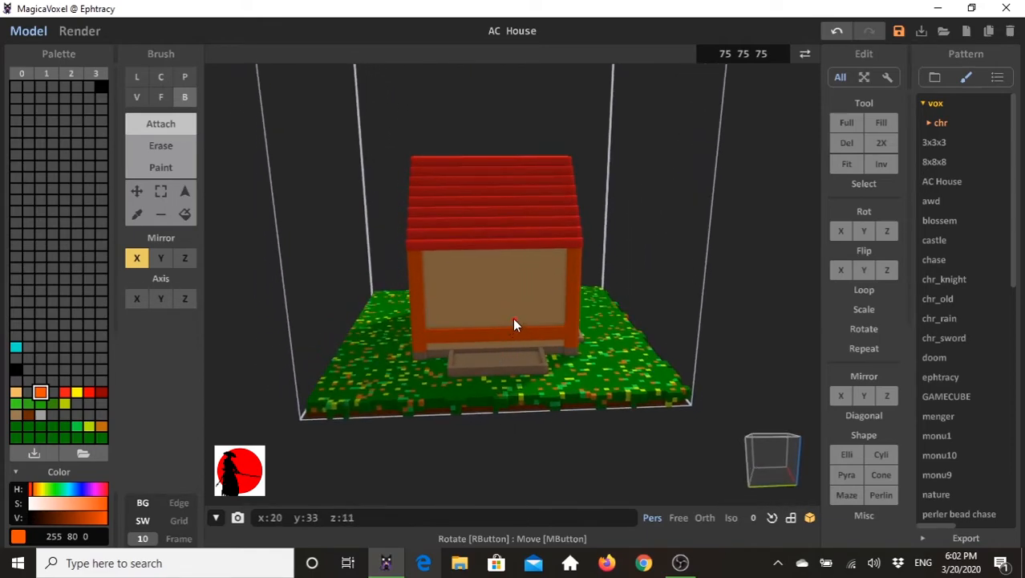
- Try building a wide orange window frame on the left side wall by attaching a rectangle and erasing part of it
mouse_move(528, 306)
left_mouse_down()
mouse_move(473, 286)
mouse_move(464, 267)
left_mouse_up()
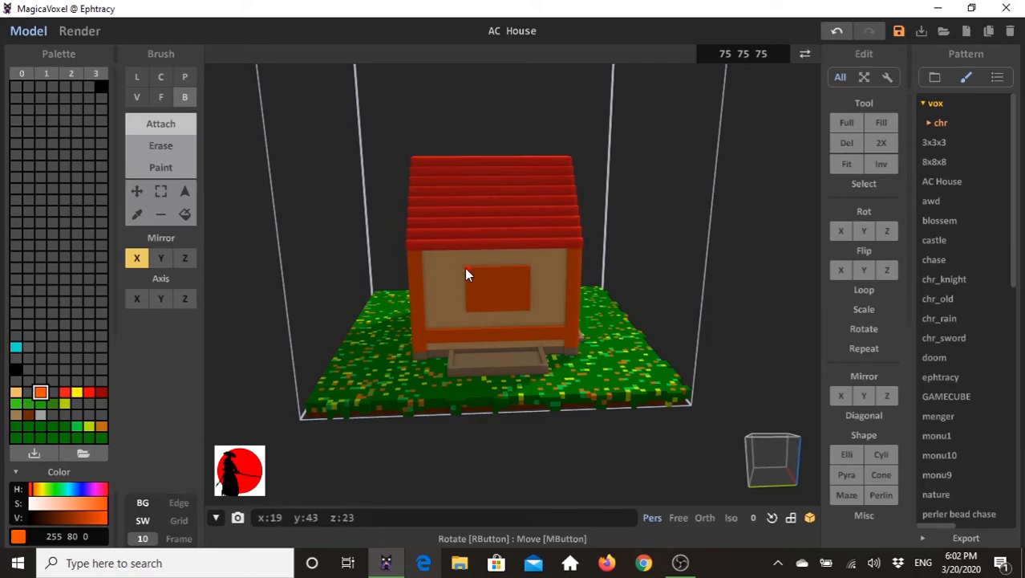
right_click_drag(529, 298, 580, 289)
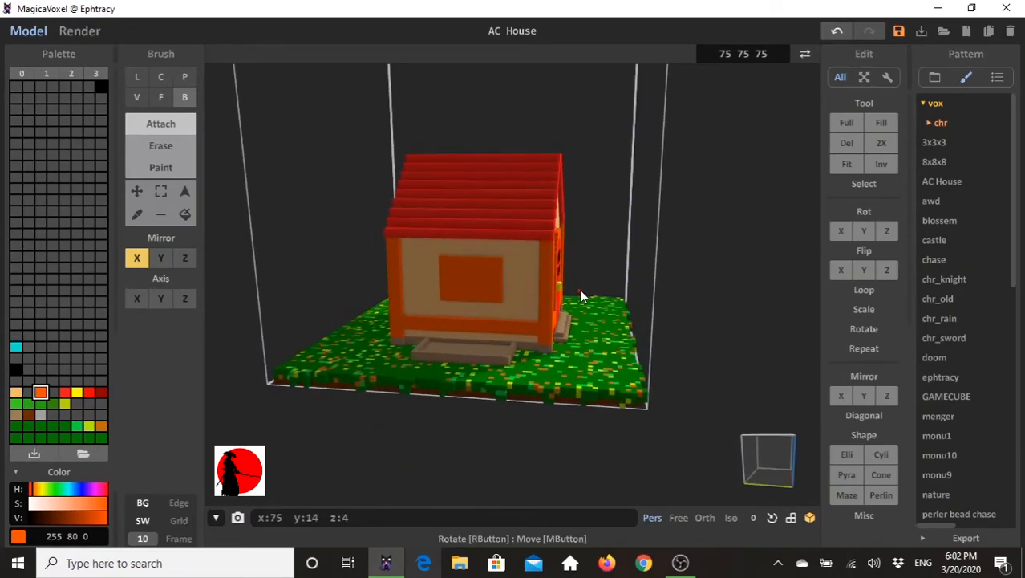
left_click(153, 152)
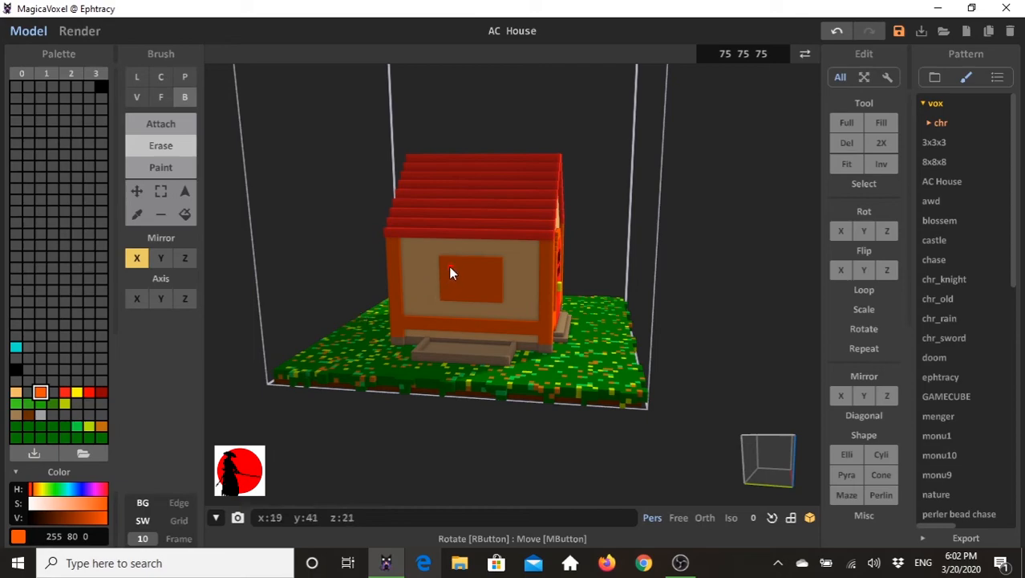
mouse_move(449, 268)
left_mouse_down()
mouse_move(495, 268)
mouse_move(482, 272)
mouse_move(491, 295)
mouse_move(481, 293)
left_mouse_up()
key("ctrl+z")
key("ctrl+z")
key("ctrl+z")
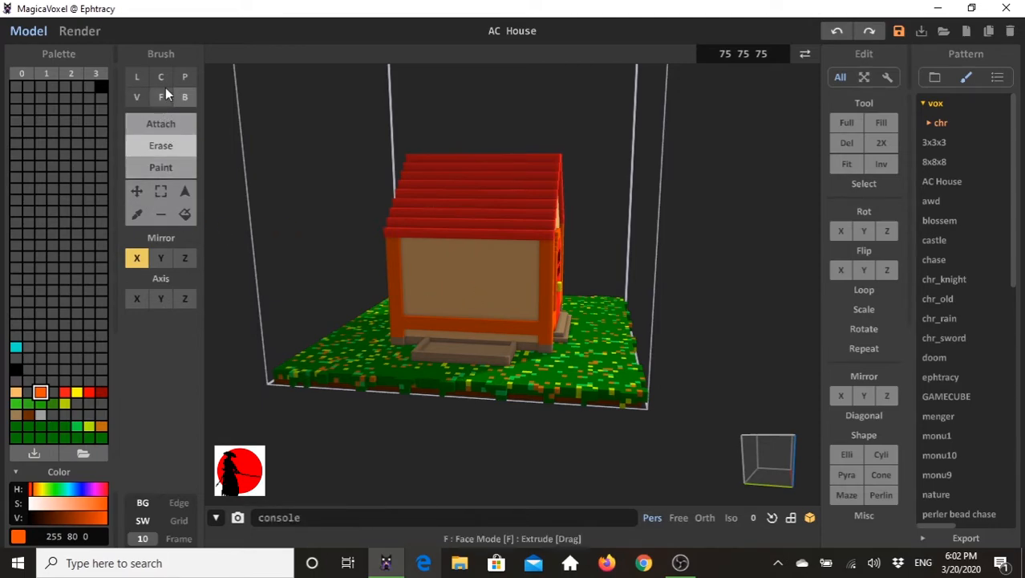
- Attach a narrower orange rectangle on the left side wall with X-axis mirroring and erase an opening inside it for the window frame
left_click(162, 124)
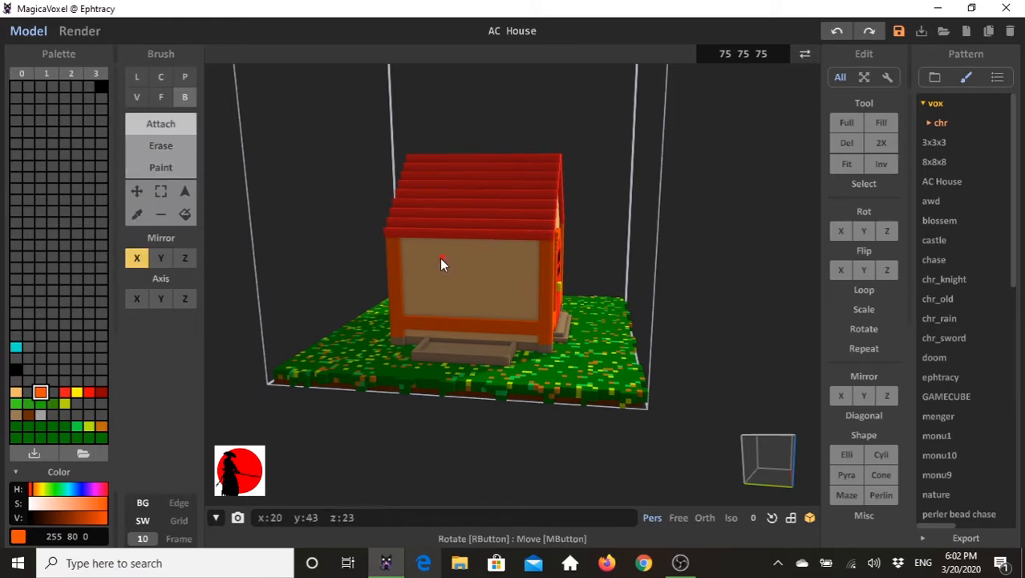
mouse_move(440, 257)
left_mouse_down()
mouse_move(484, 266)
mouse_move(491, 298)
left_mouse_up()
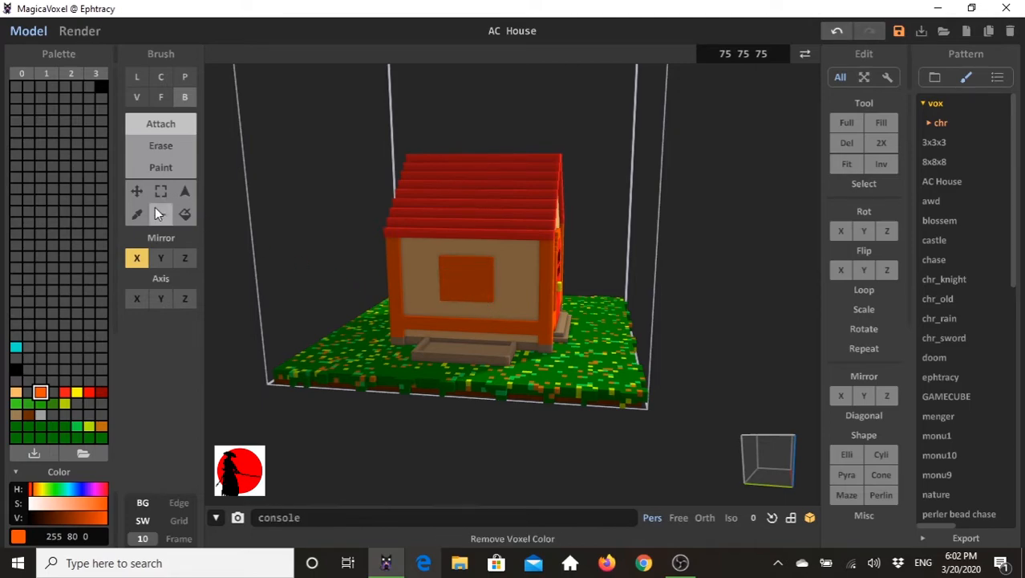
left_click(171, 146)
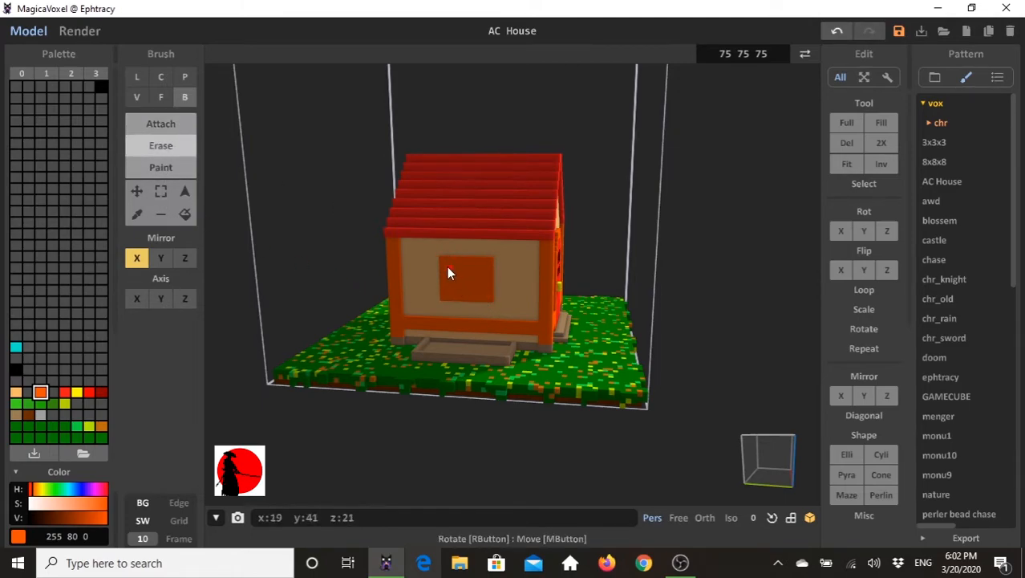
mouse_move(445, 263)
left_mouse_down()
mouse_move(458, 276)
mouse_move(485, 265)
mouse_move(485, 296)
mouse_move(454, 290)
mouse_move(464, 293)
left_mouse_up()
right_click_drag(526, 344, 543, 282)
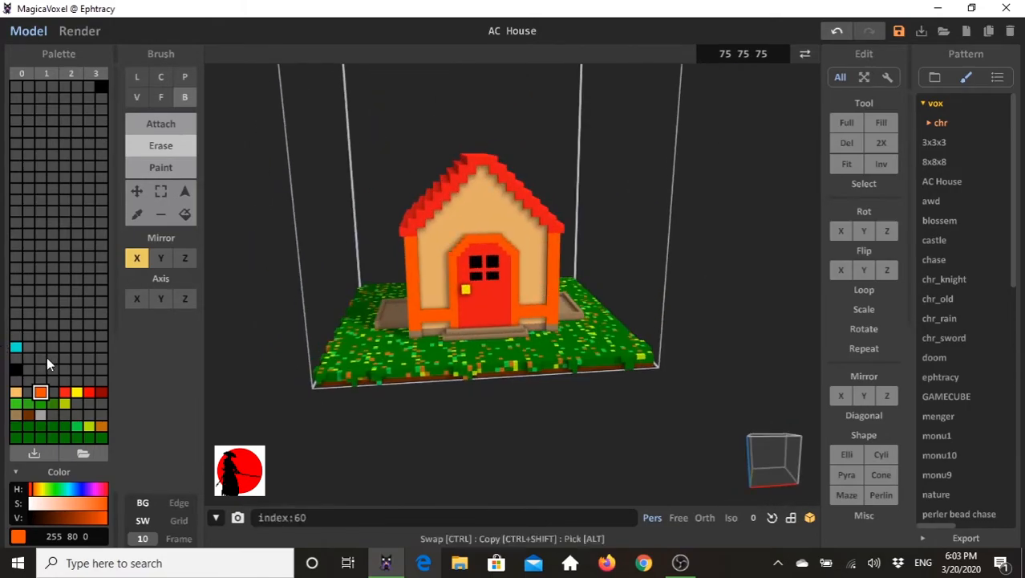
left_click(16, 370)
right_click_drag(442, 270, 465, 231)
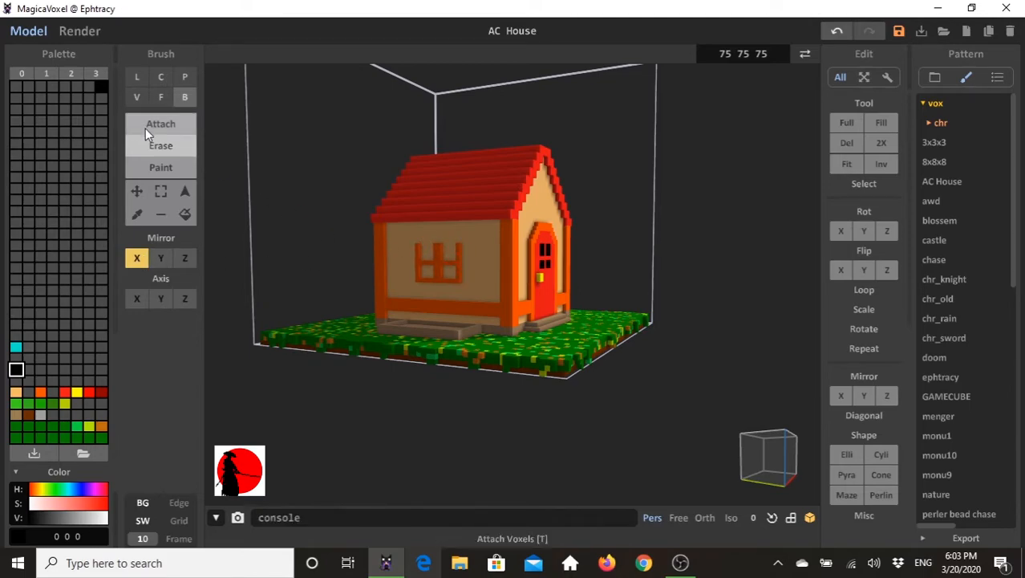
left_click(452, 245)
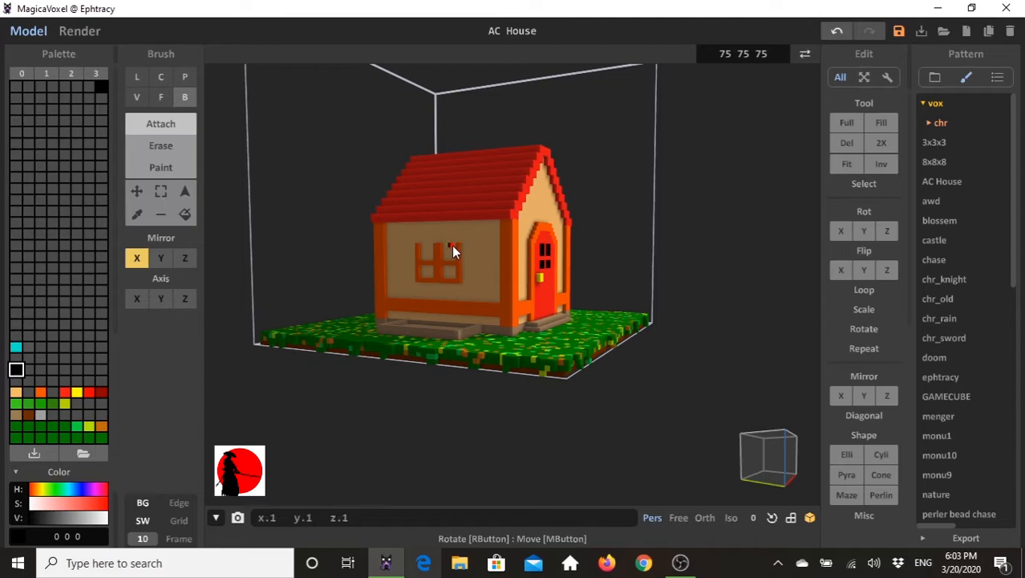
key("ctrl+z")
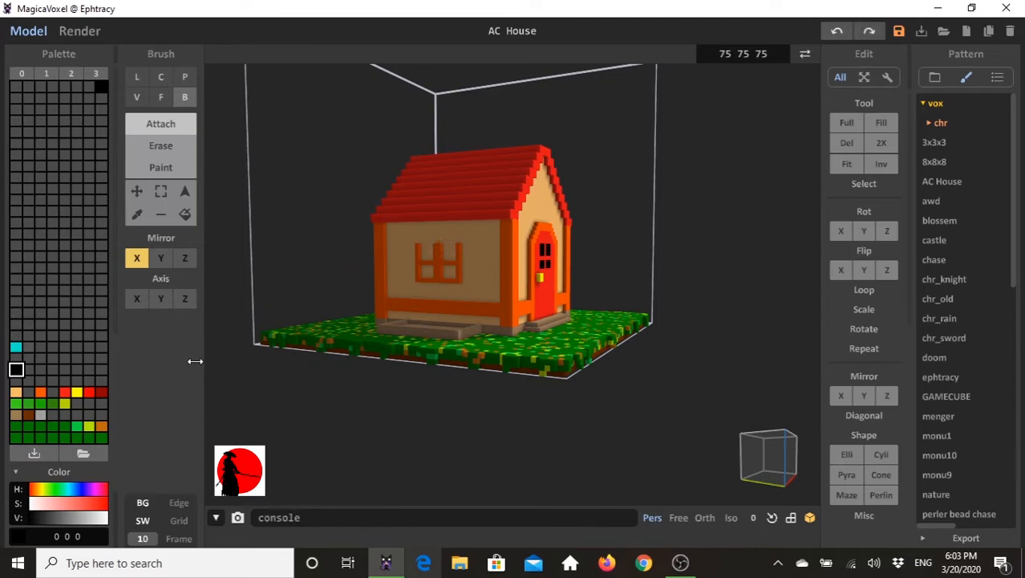
- Attach orange voxels across the open top of the side window frame to close its upper edge, with X-axis mirroring
left_click(40, 391)
left_click(453, 245)
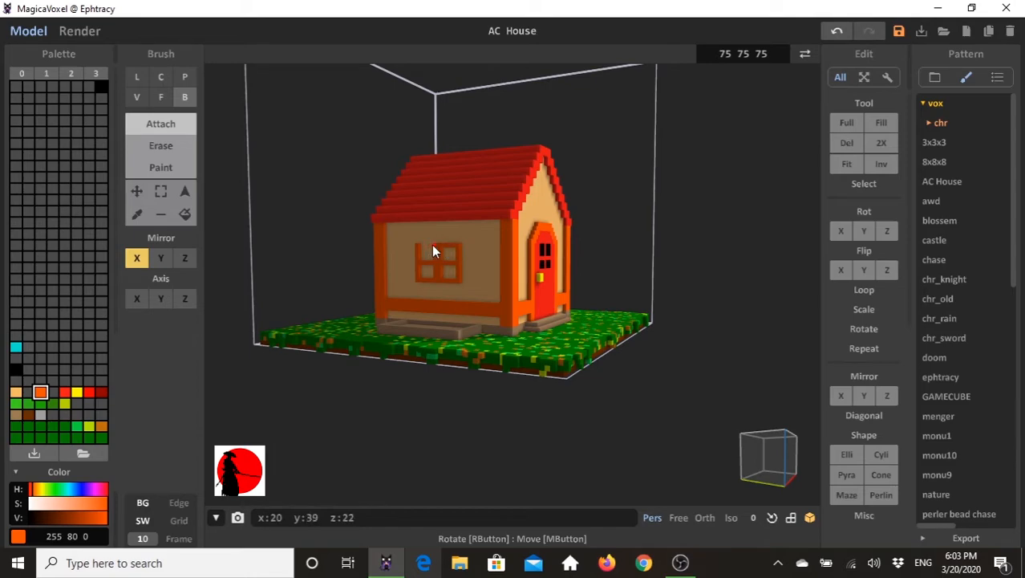
- Switch the box brush to painting in black with the side wall's window in view
right_click_drag(476, 251, 521, 256)
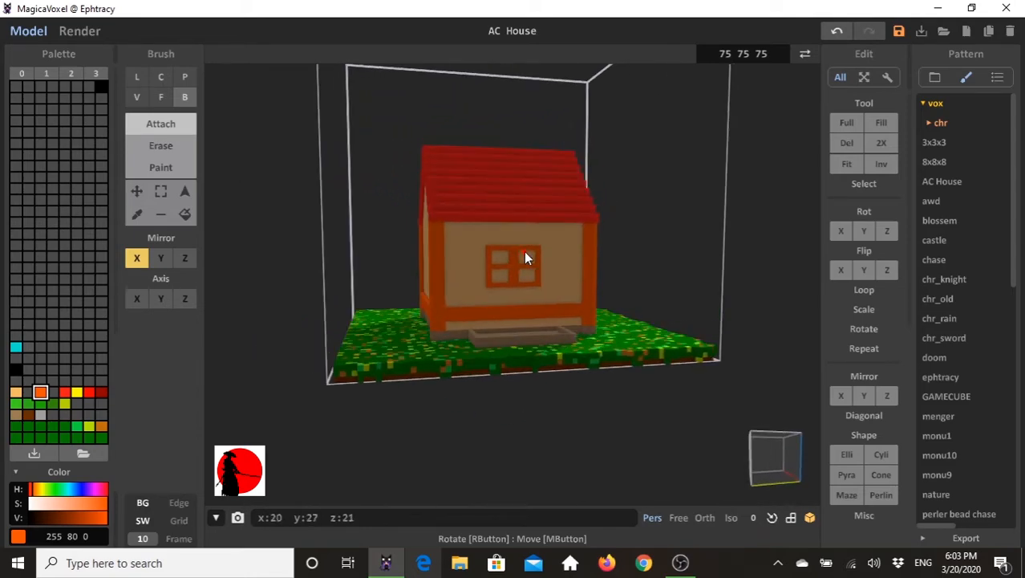
left_click(16, 369)
left_click(168, 168)
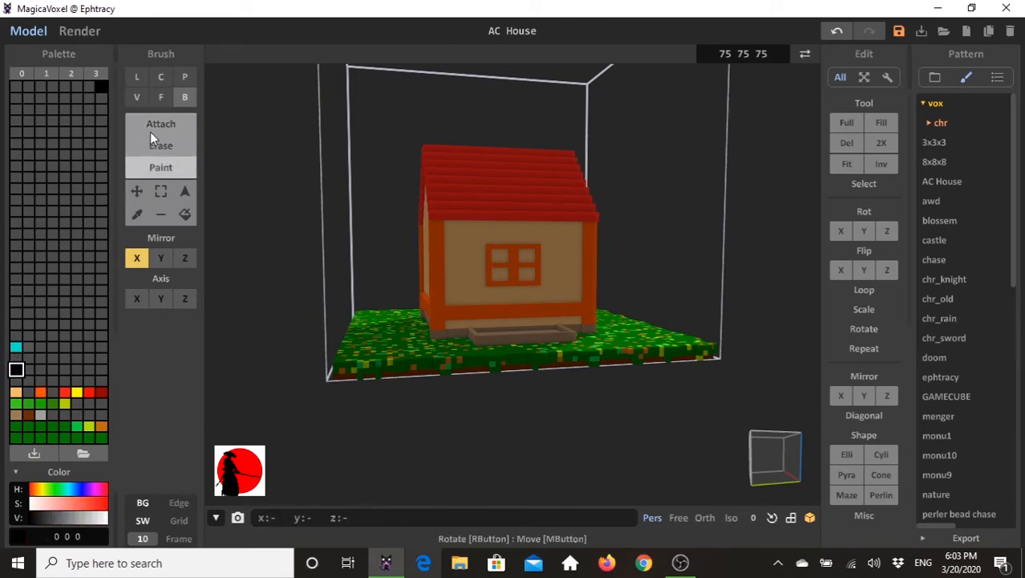
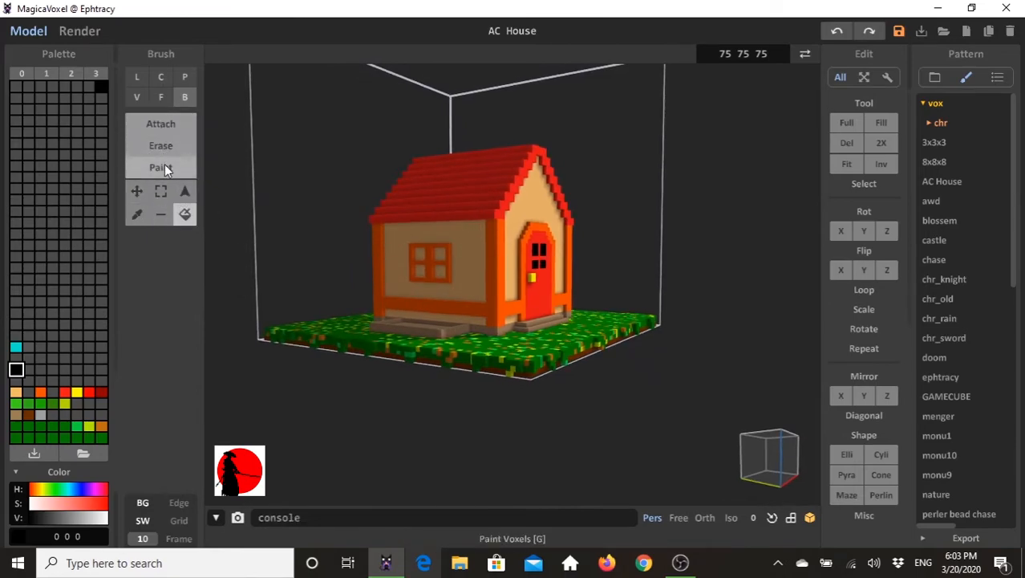
- Paint the four panes of the side wall's window black with X-axis mirroring on
left_click(164, 166)
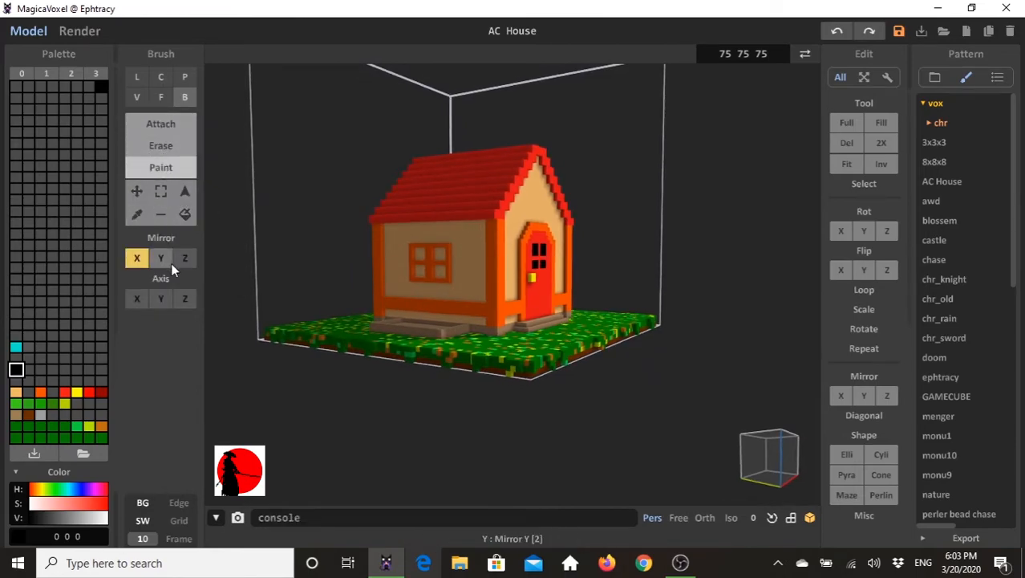
left_click(419, 256)
mouse_move(421, 258)
right_mouse_down()
mouse_move(444, 278)
mouse_move(447, 263)
right_mouse_up()
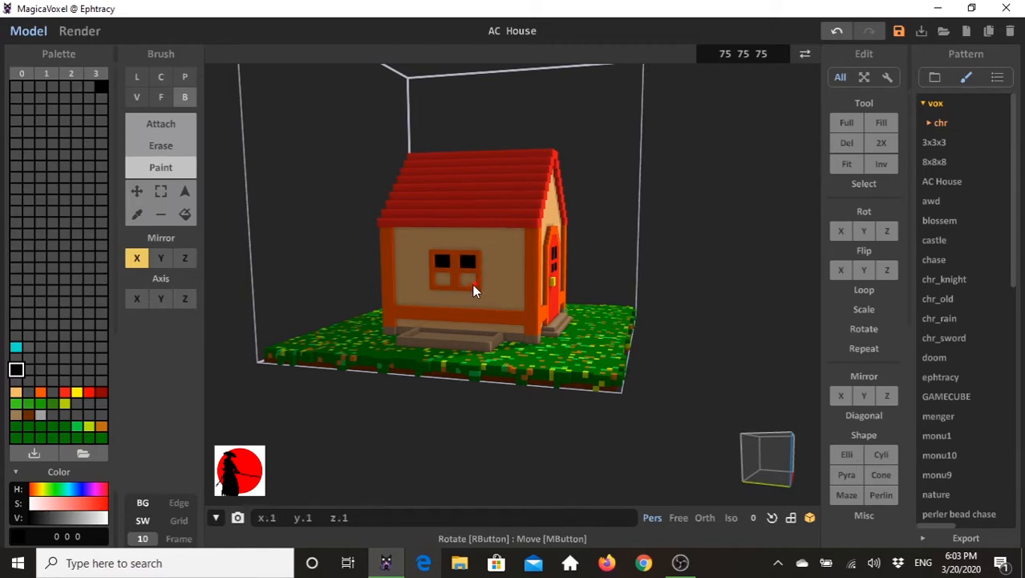
left_click_drag(448, 283, 440, 281)
right_click_drag(435, 280, 499, 274)
right_click_drag(583, 304, 553, 300)
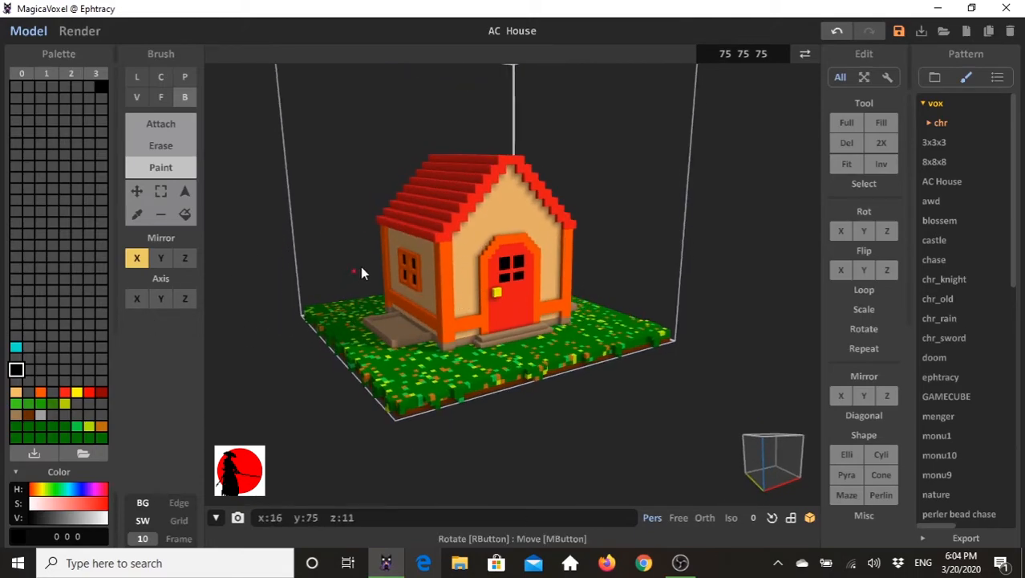
- Switch the box brush to attaching in orange (255, 80, 0) and turn off X-axis mirroring
left_click(40, 391)
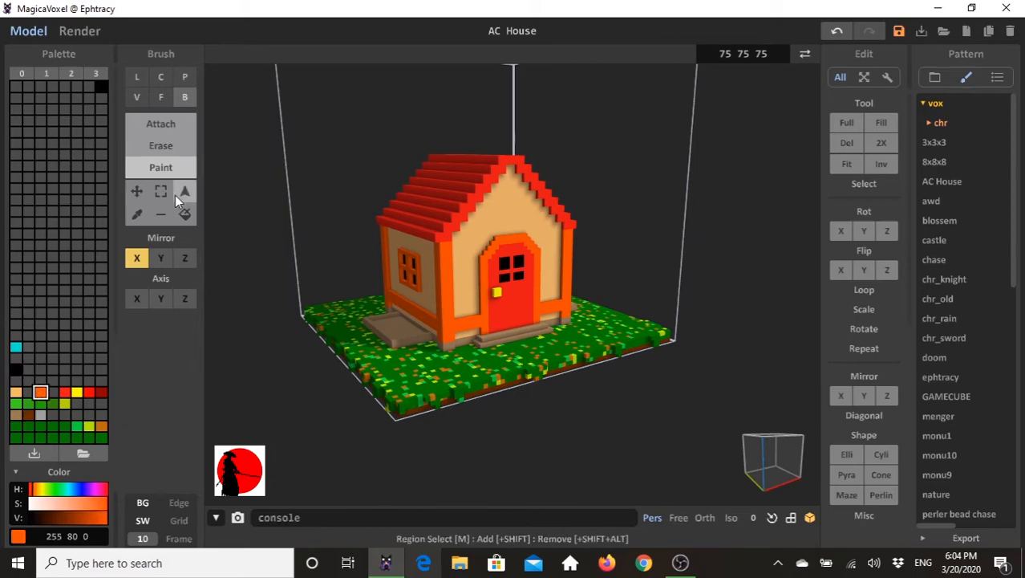
left_click(168, 127)
right_click_drag(475, 259, 471, 255)
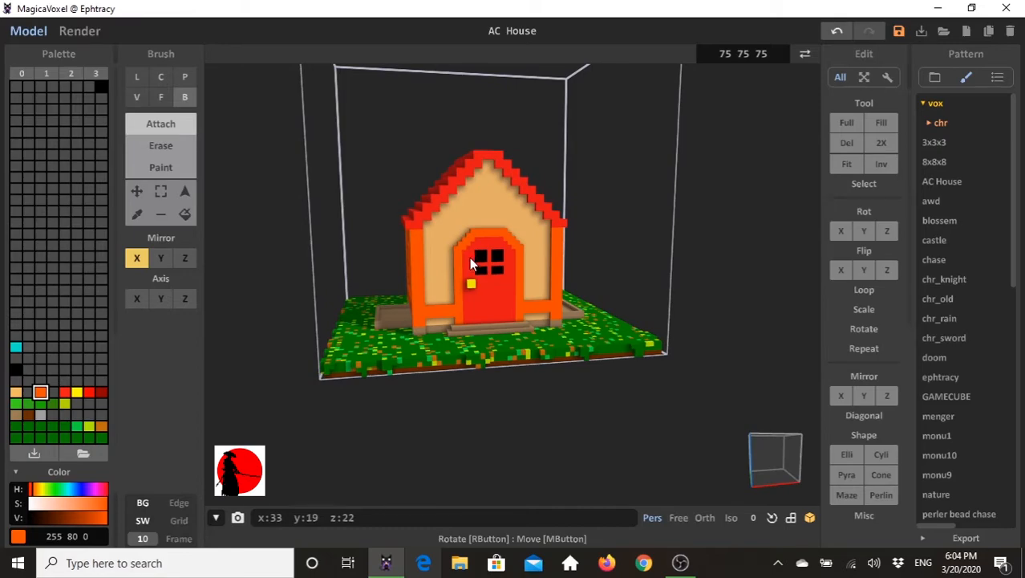
right_click_drag(437, 225, 514, 225)
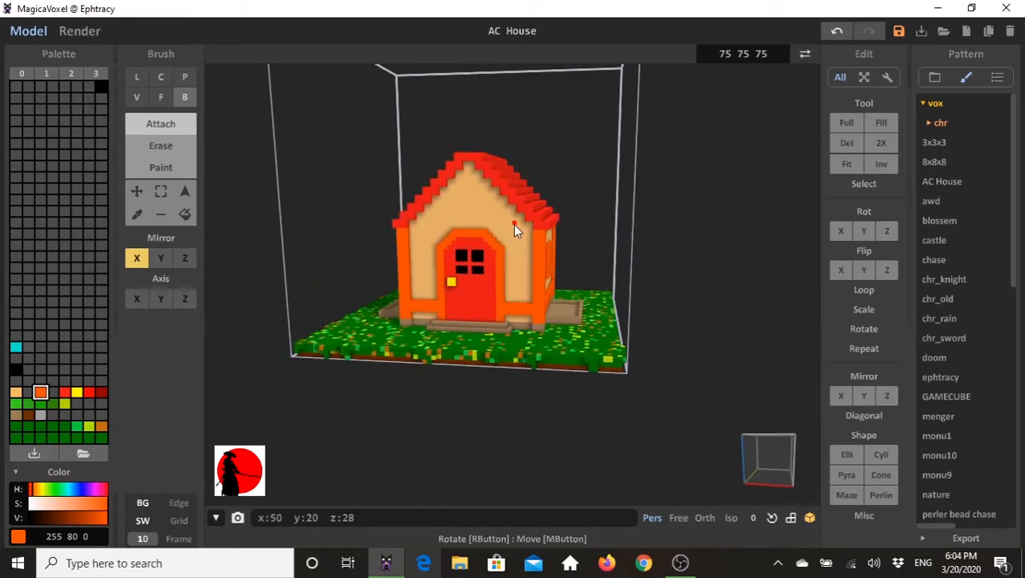
mouse_move(407, 229)
right_mouse_down()
mouse_move(636, 217)
mouse_move(574, 226)
right_mouse_up()
left_click(138, 261)
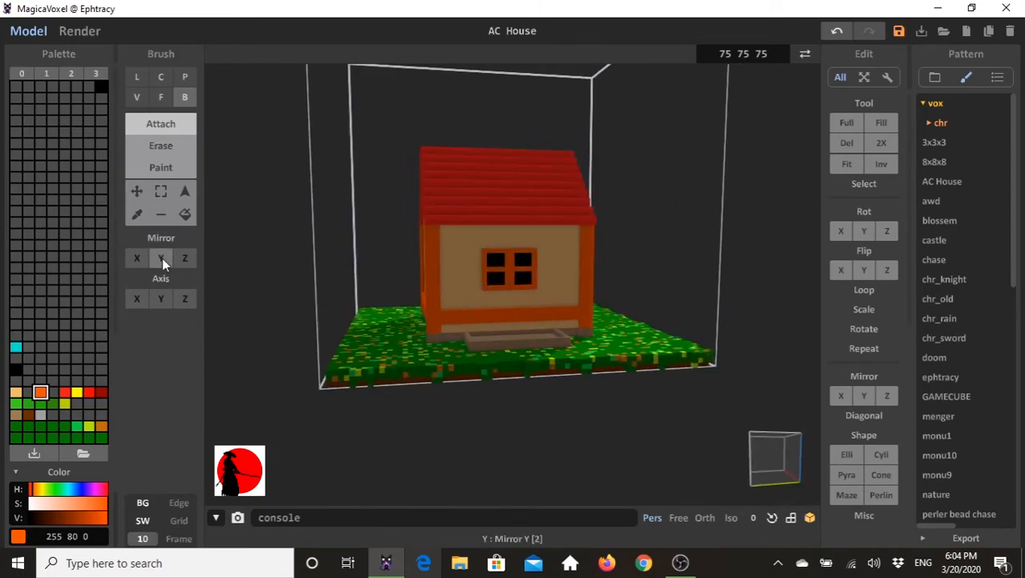
- Try attaching an orange beam across the front gable with Z-axis mirroring on
left_click(186, 257)
right_click_drag(449, 259, 454, 232)
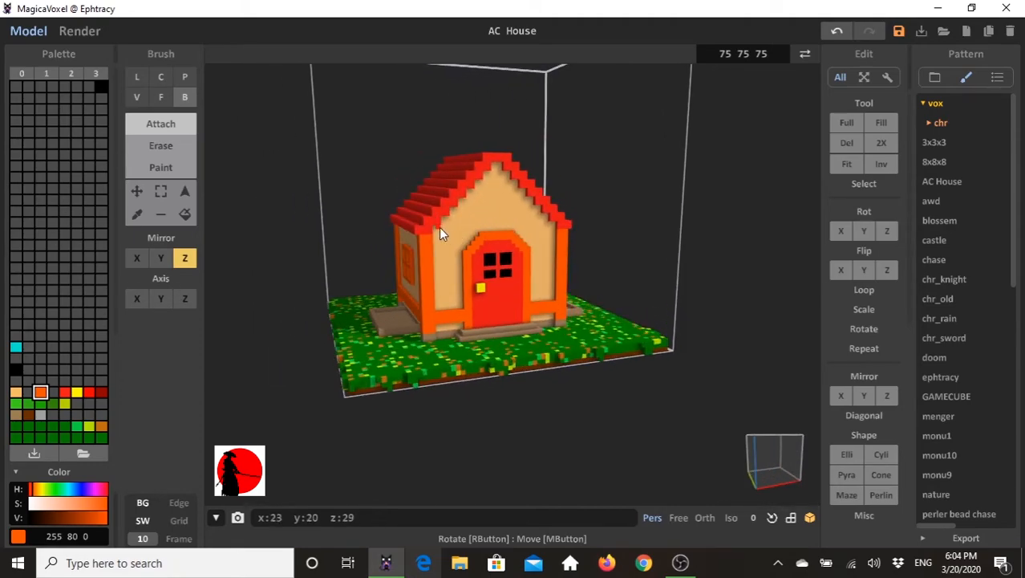
left_click_drag(442, 226, 468, 216)
key("ctrl+z")
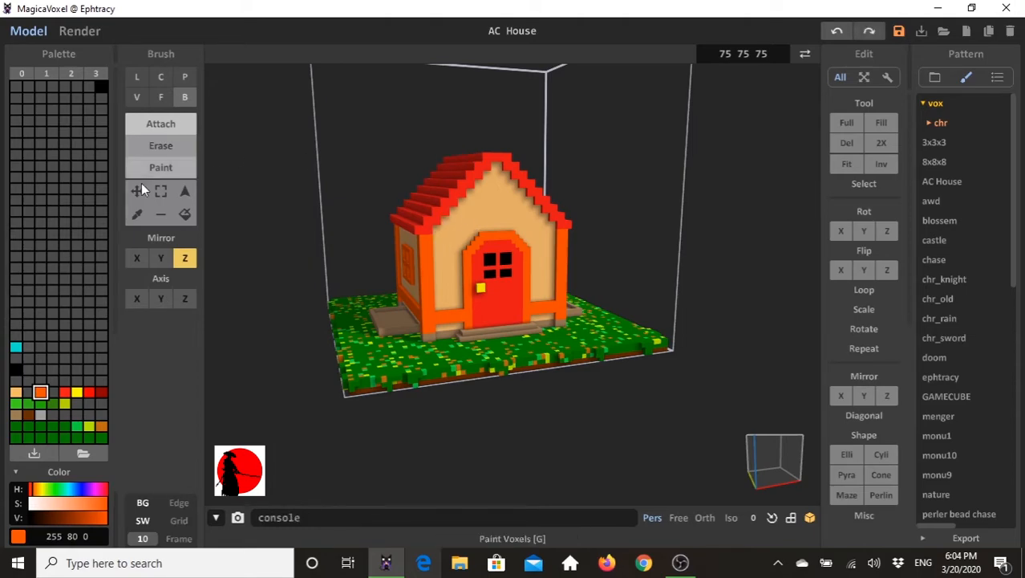
- With only Y-axis mirroring on, attach a 3-voxel-high orange beam across the front gable and a 3-voxel-wide post from it to the roof peak
left_click(161, 258)
left_click(183, 258)
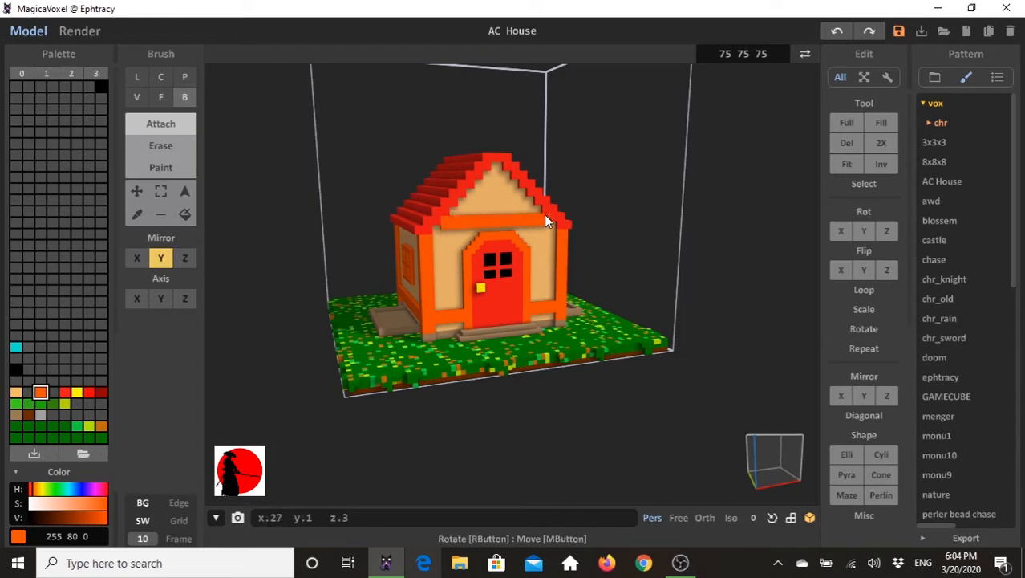
right_click_drag(394, 268, 427, 220)
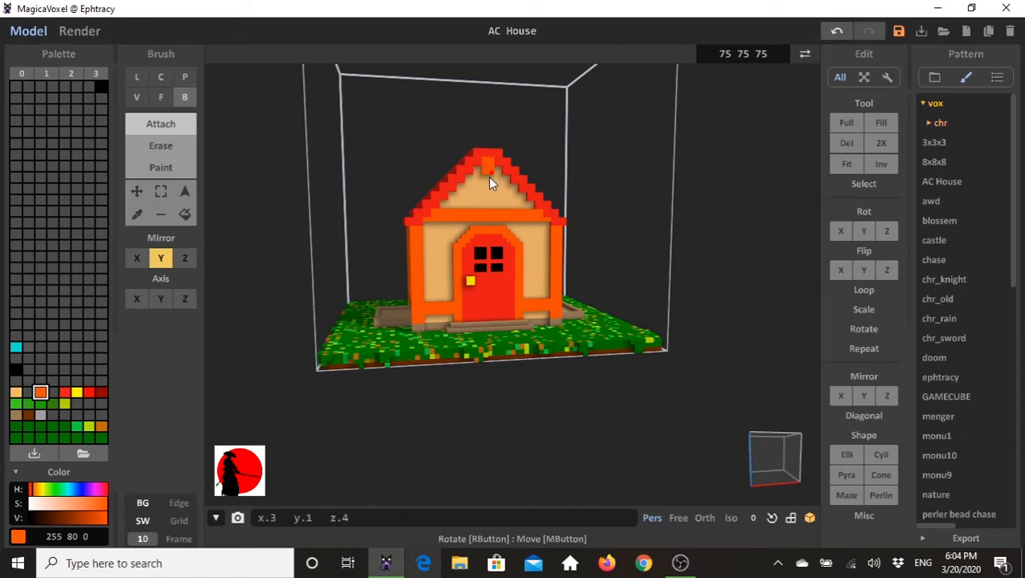
right_click_drag(465, 215, 429, 226)
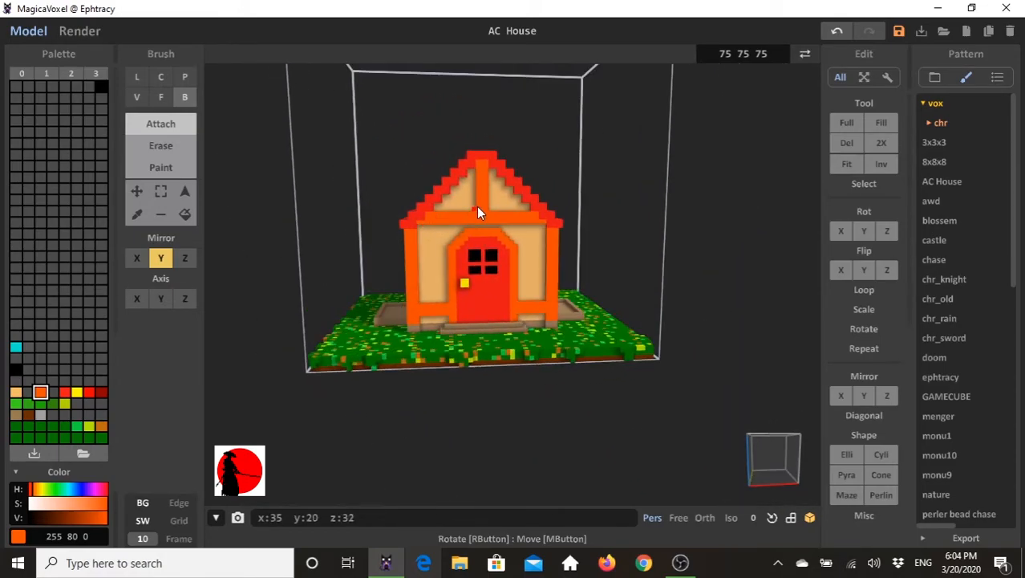
- Attach diagonal orange braces on both sides of the gable post with the size 1 voxel brush and Y-axis mirroring
left_click(136, 97)
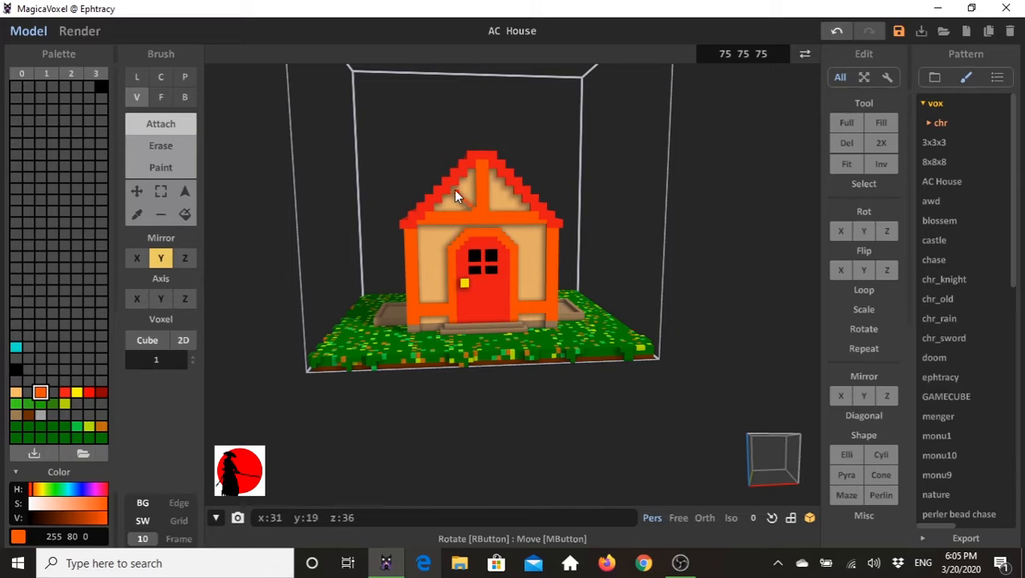
left_click_drag(459, 204, 465, 209)
right_click_drag(559, 241, 417, 216)
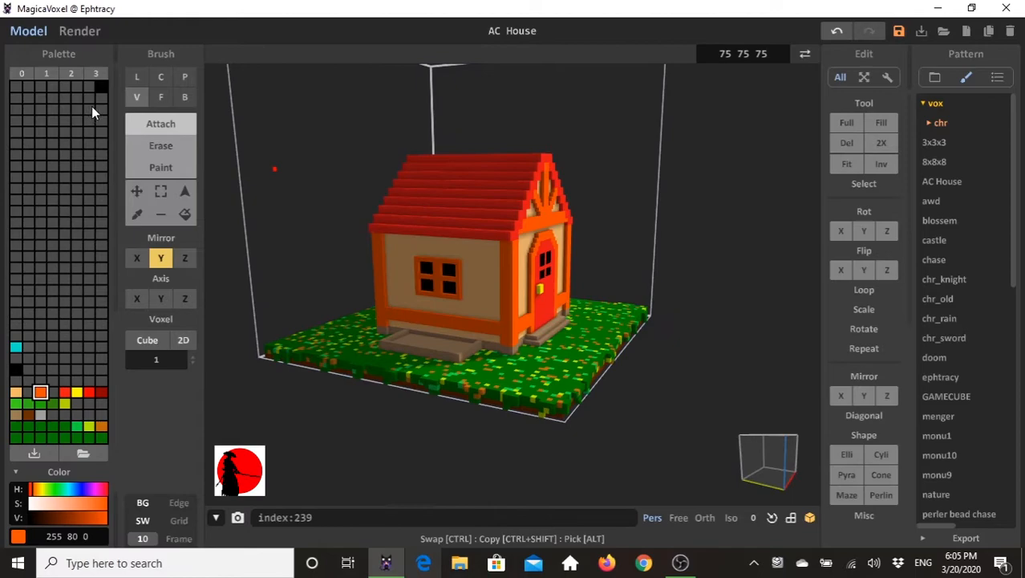
left_click(171, 149)
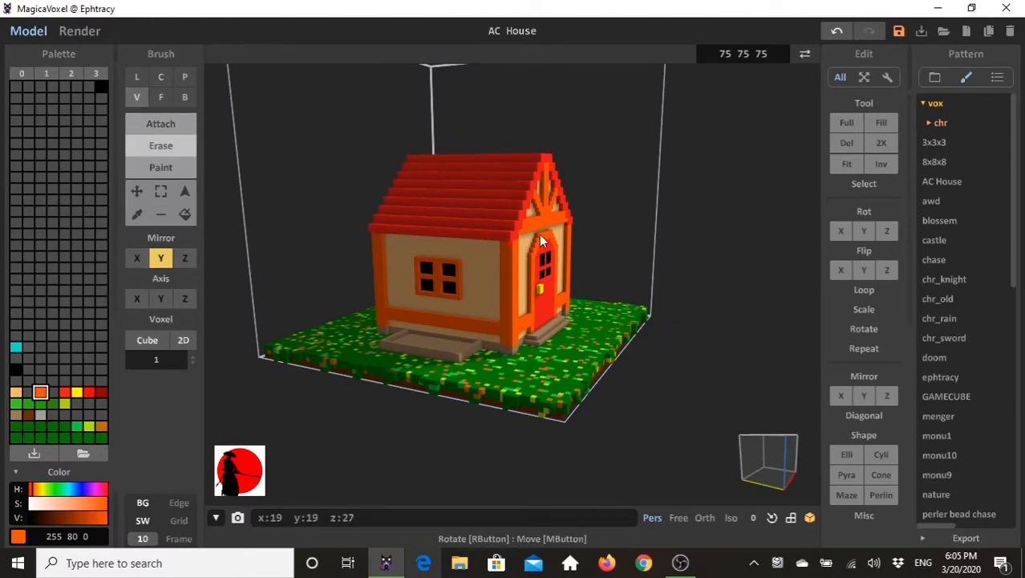
left_click(64, 392)
left_click(150, 123)
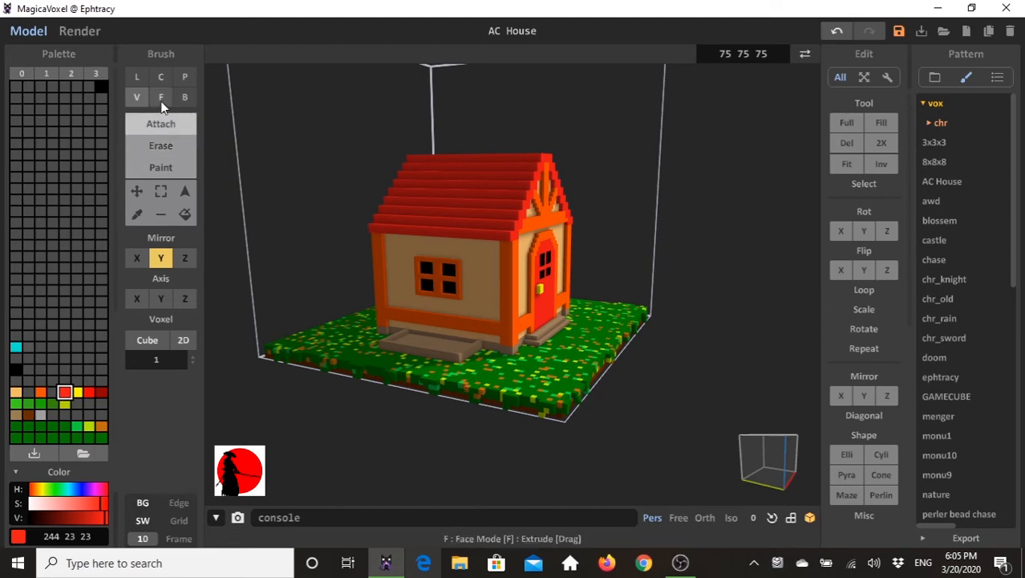
left_click(160, 97)
right_click_drag(456, 286, 488, 212)
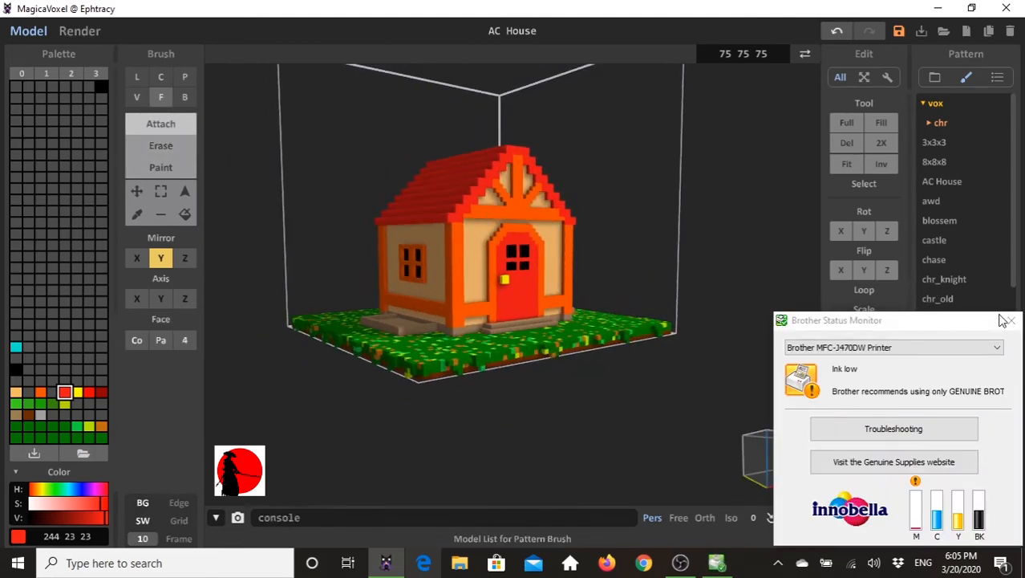
right_click_drag(397, 243, 313, 254)
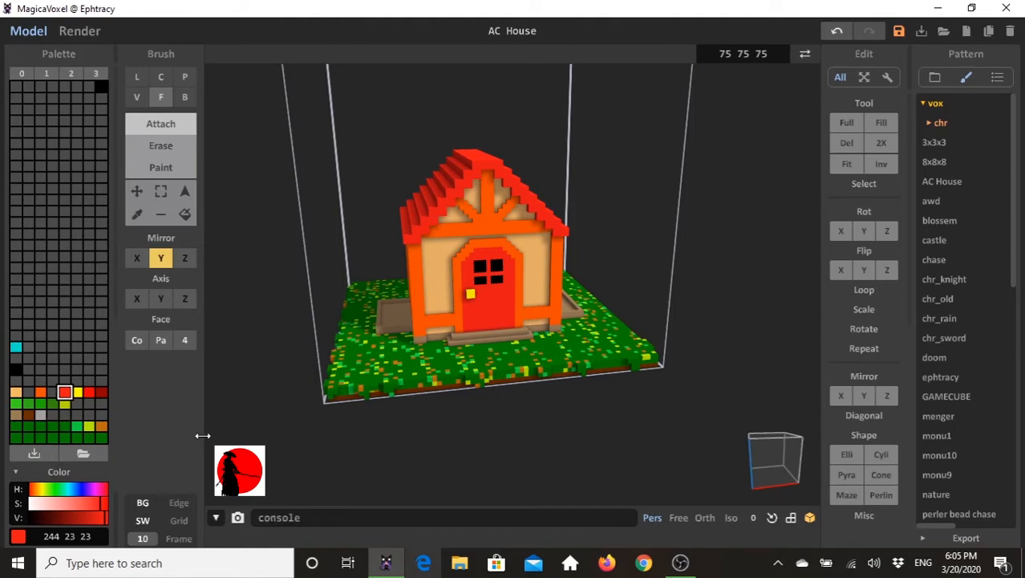
- Switch to the box brush for attaching in bright red (255, 0, 0), with the front lawn in view
left_click(88, 391)
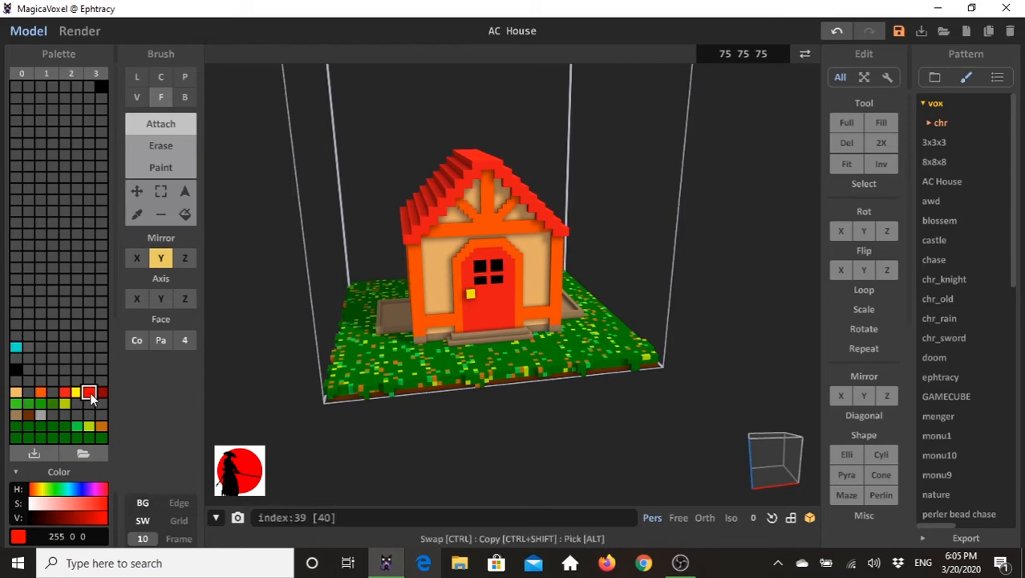
left_click(185, 98)
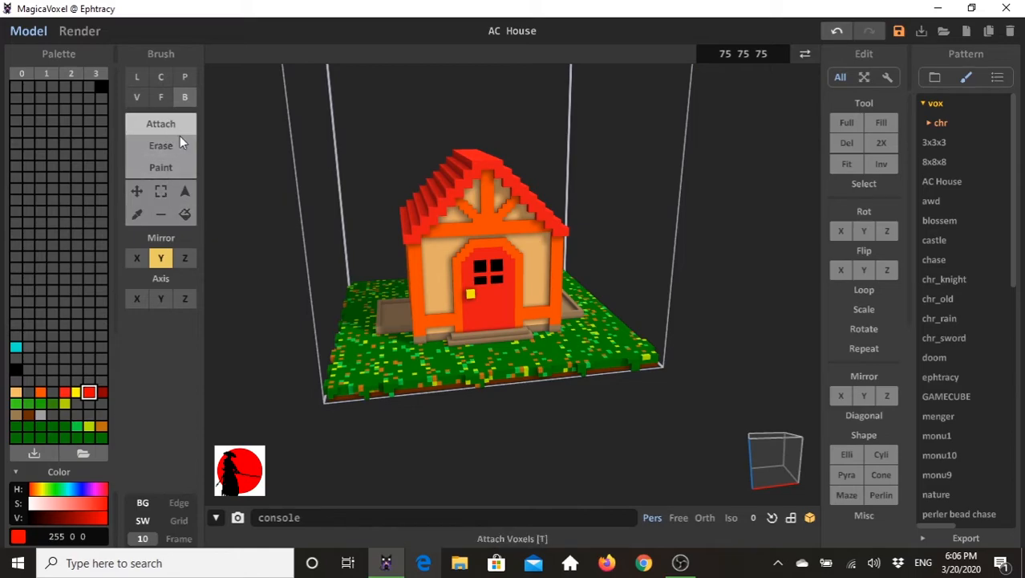
right_click_drag(561, 371, 560, 379)
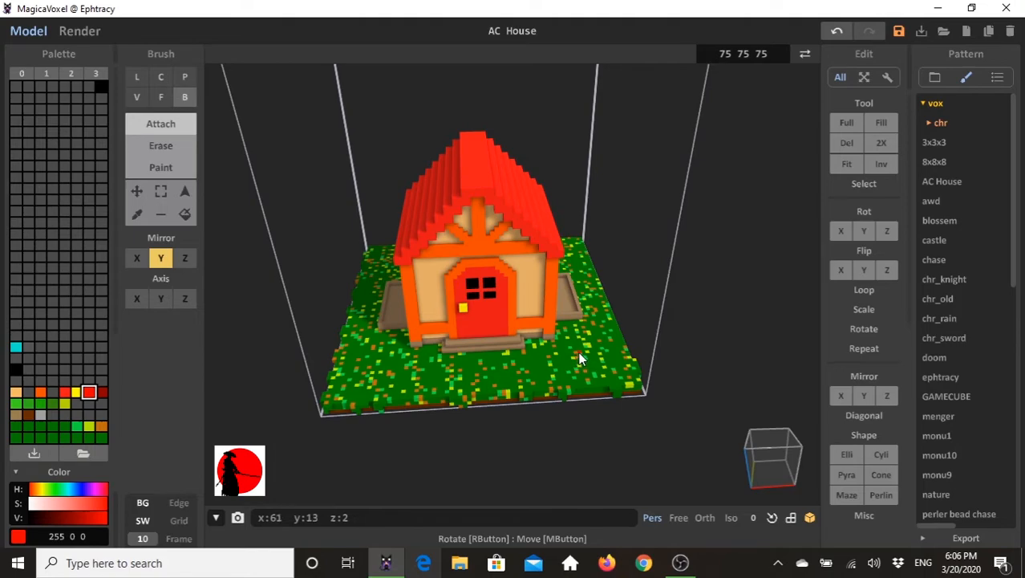
- Try attaching a small red base on the front lawn and extruding it 7 layers into a mailbox post with Y-axis mirroring on
left_click_drag(577, 355, 578, 354)
right_click_drag(620, 393, 415, 329)
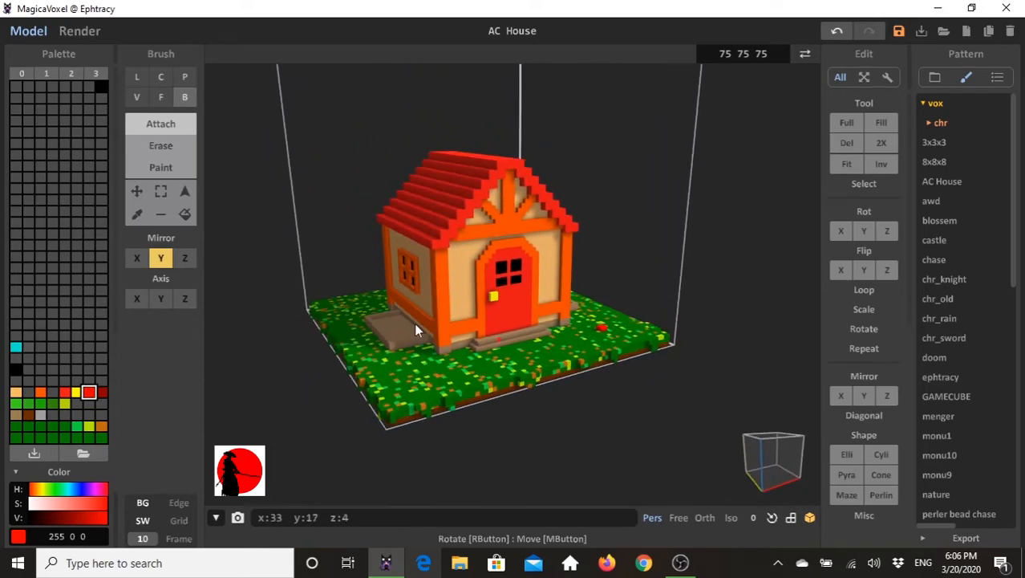
left_click(161, 97)
left_click_drag(604, 329, 608, 311)
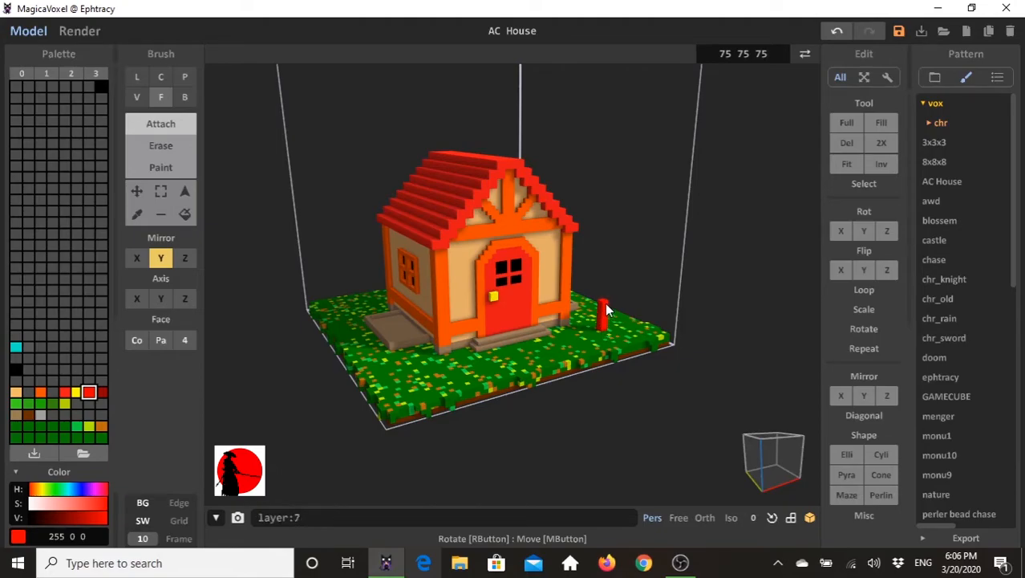
right_click_drag(630, 370, 543, 402)
key("ctrl+z")
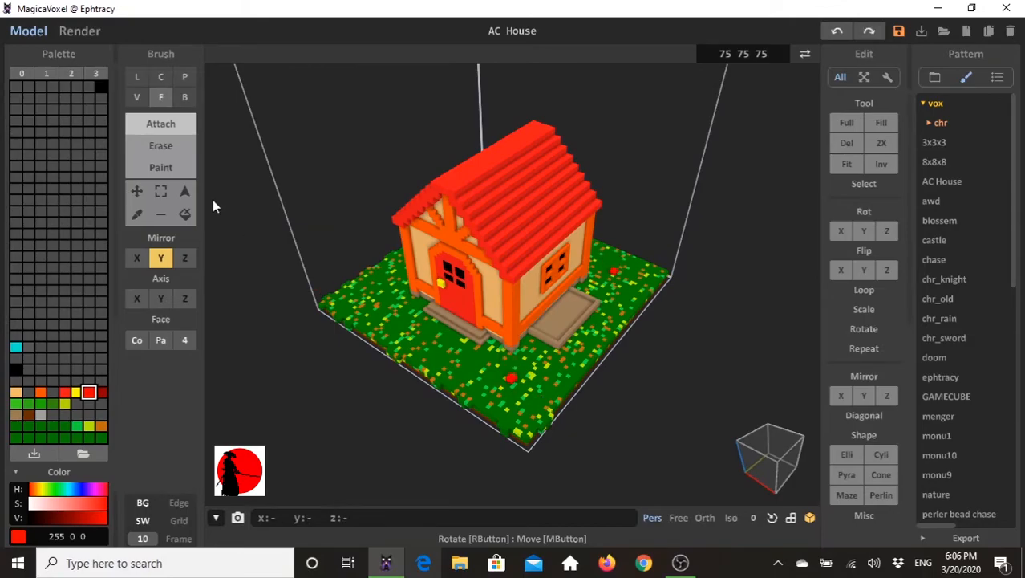
- Turn off Y-axis mirroring and extrude a thin red mailbox post upward from the front lawn beside the door
left_click(156, 258)
right_click_drag(611, 386, 581, 364)
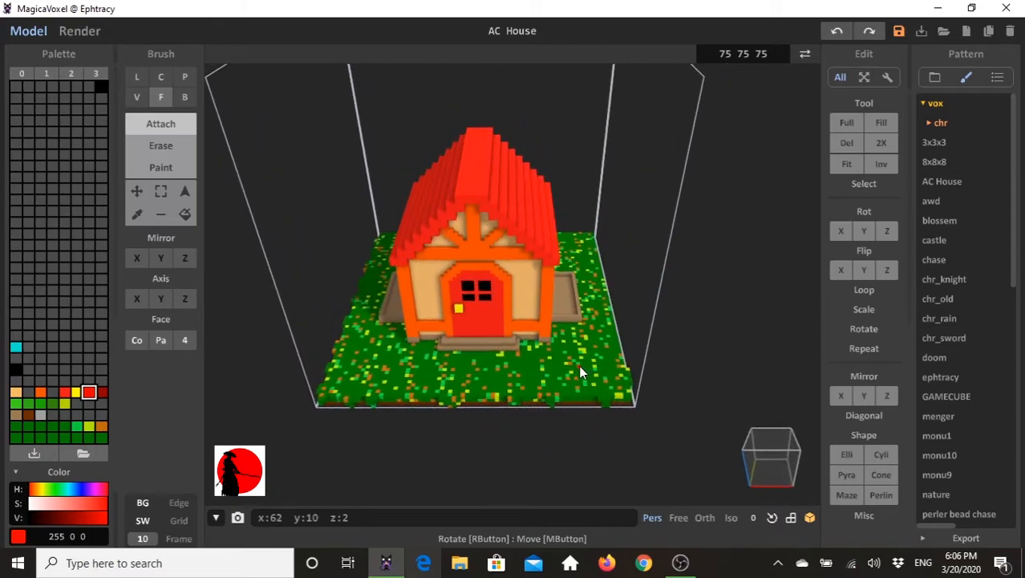
left_click(159, 97)
left_click_drag(575, 364, 578, 341)
mouse_move(552, 372)
right_mouse_down()
mouse_move(573, 367)
mouse_move(597, 335)
mouse_move(582, 369)
right_mouse_up()
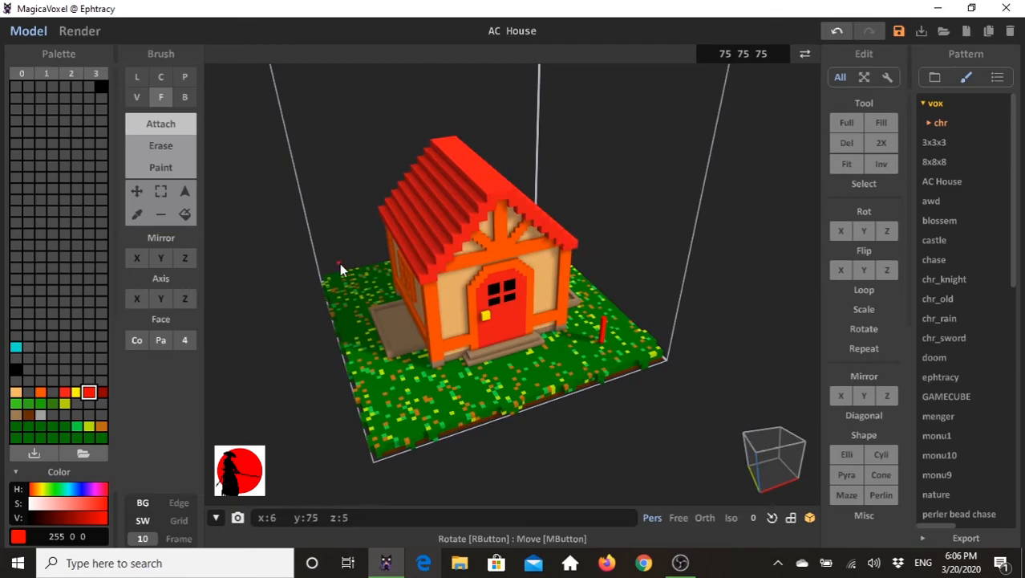
- Try attaching a red plate on top of the post with the voxel brush at size 6
left_click(185, 97)
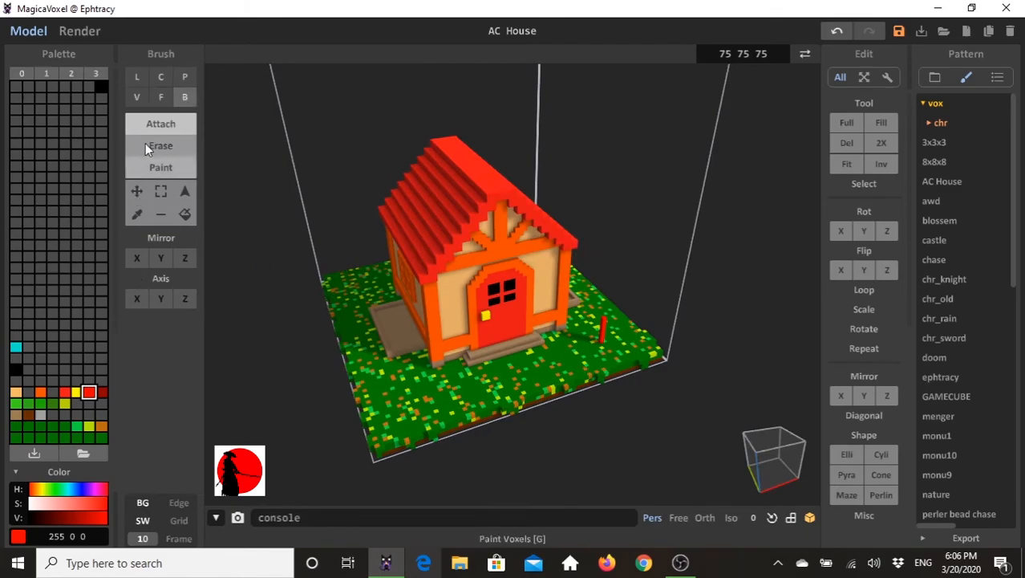
left_click(134, 98)
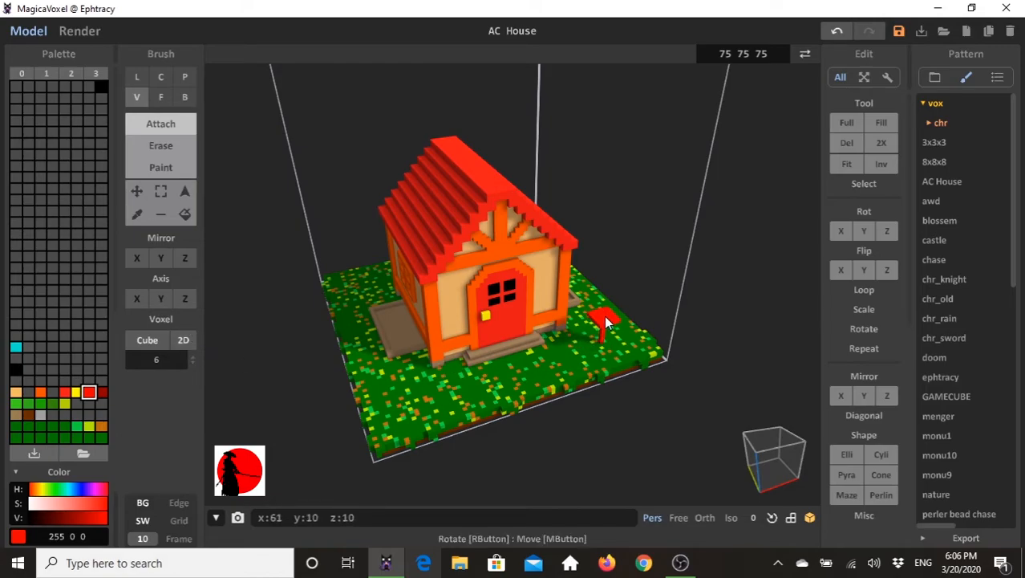
right_click_drag(667, 336, 618, 299)
key("ctrl+z")
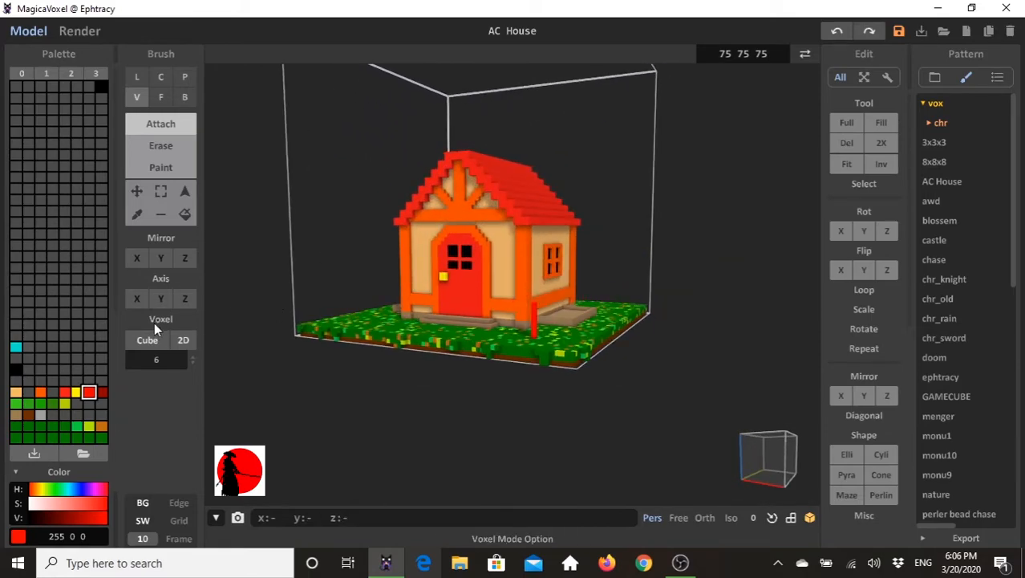
- Set the voxel brush size to 7 and attach a flat red plate on top of the post
right_click_drag(488, 344, 630, 248)
left_click(574, 344)
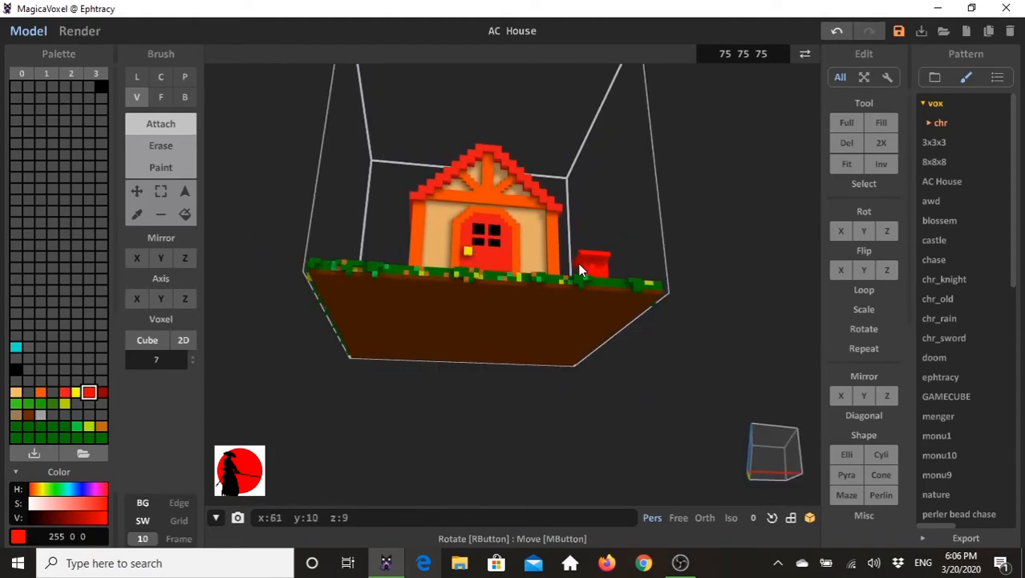
right_click_drag(642, 289, 634, 355)
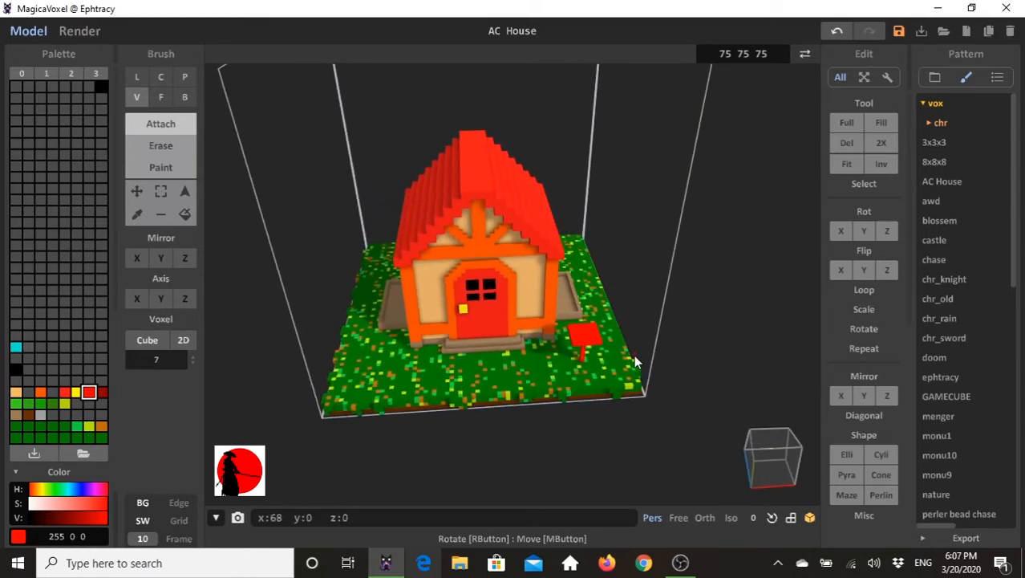
- Extrude the top face of the red plate upward 5 layers with the face brush to form the mailbox body
left_click(160, 96)
right_click_drag(352, 304, 393, 335)
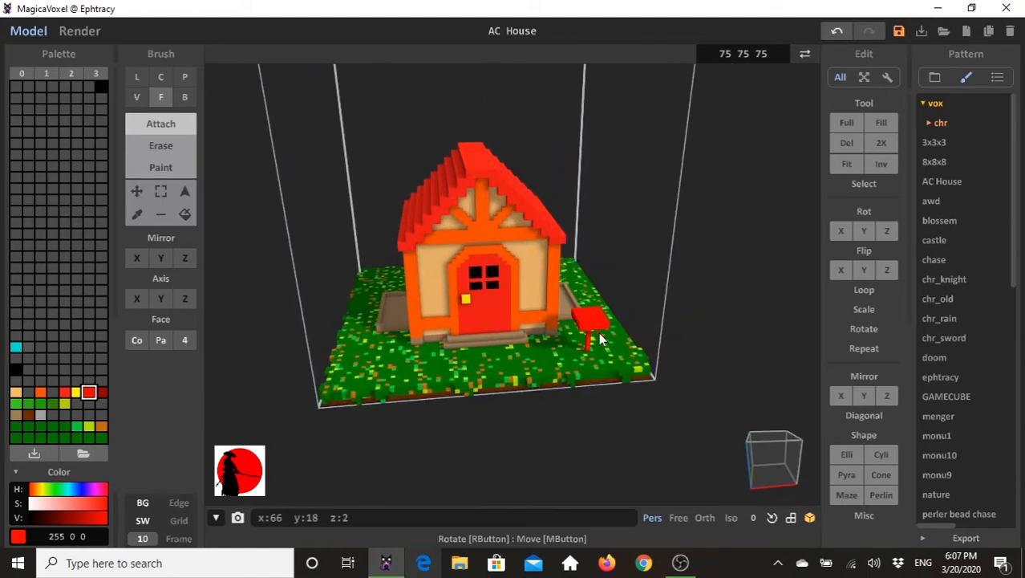
key("ctrl+z")
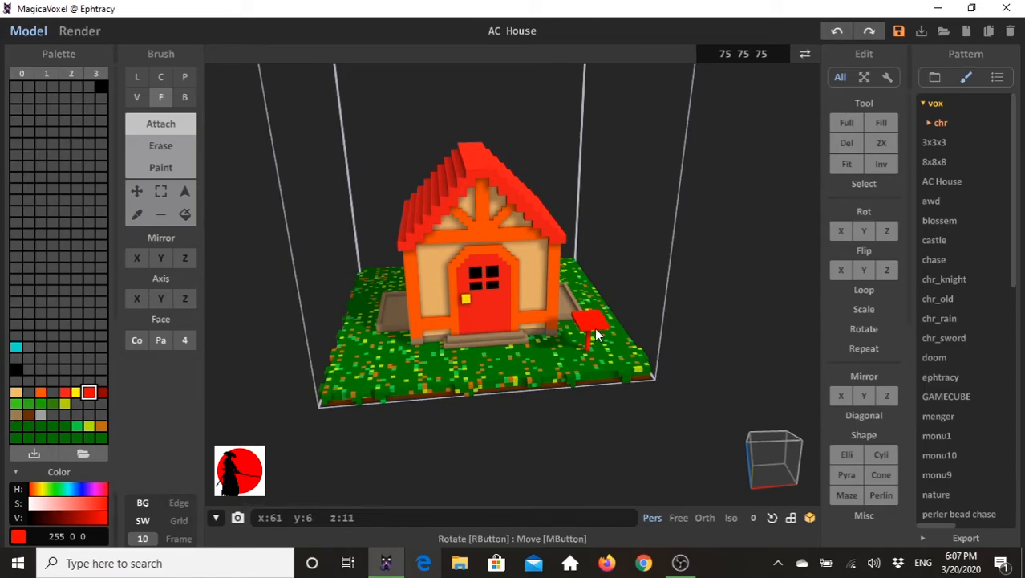
right_click_drag(609, 335, 503, 335)
right_click_drag(568, 308, 604, 317)
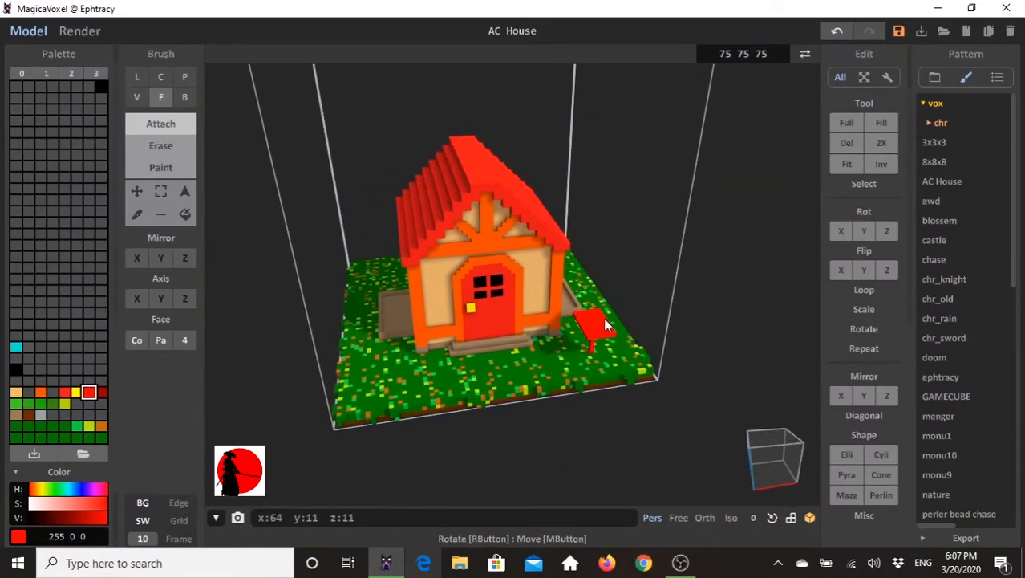
left_click_drag(601, 311, 601, 307)
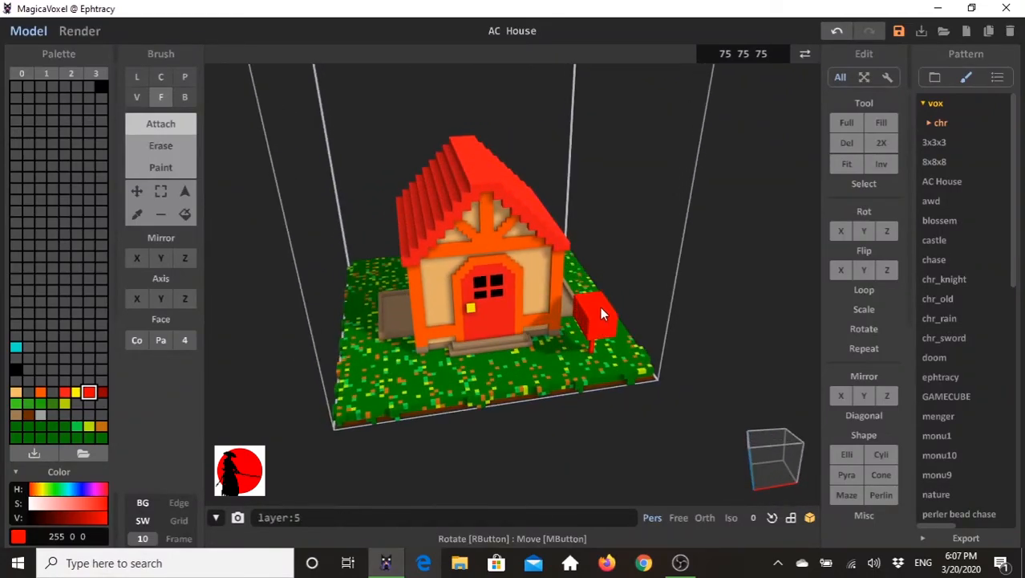
- Erase the upper long edges of the mailbox body with the box brush to give it a rounded top
right_click_drag(563, 333, 587, 316)
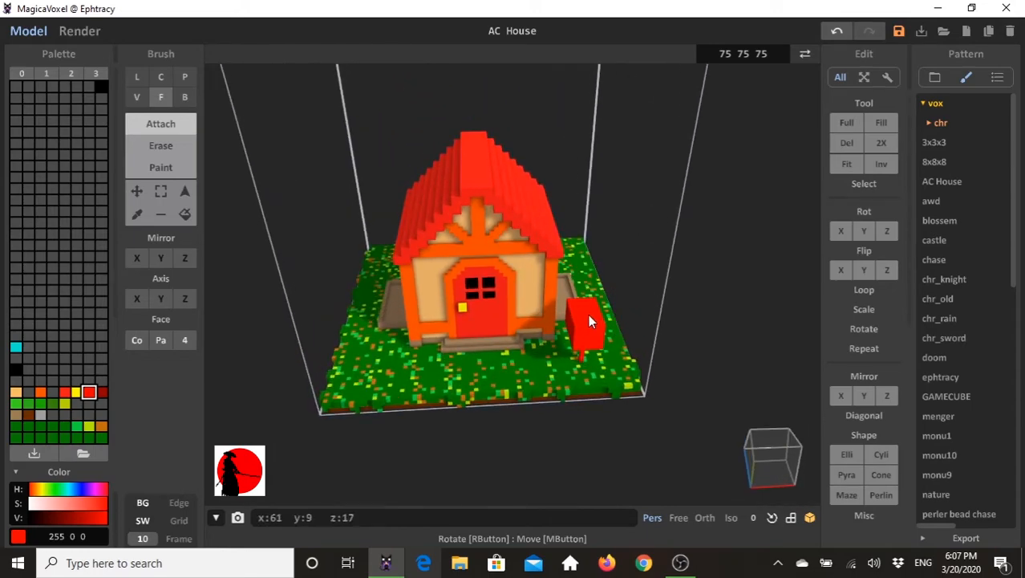
left_click(160, 145)
left_click(184, 97)
mouse_move(581, 315)
right_mouse_down()
mouse_move(536, 328)
mouse_move(473, 311)
mouse_move(588, 323)
mouse_move(614, 303)
mouse_move(606, 319)
mouse_move(542, 281)
mouse_move(480, 369)
right_mouse_up()
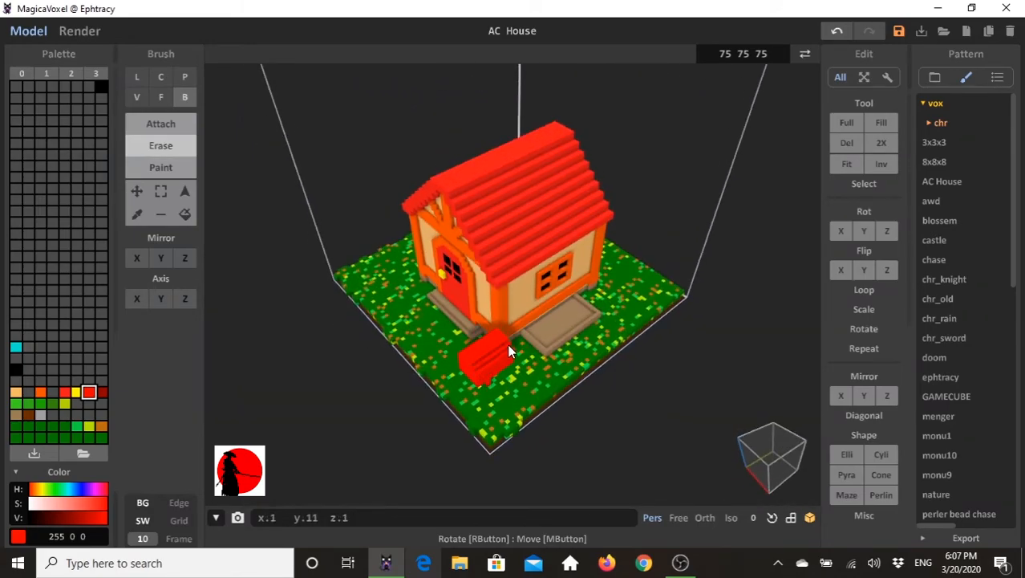
right_click_drag(507, 343, 562, 331)
left_click_drag(568, 303, 562, 305)
right_click_drag(589, 352, 561, 313)
- Paint a dark red (143, 0, 0) horizontal mail slot on the front face of the mailbox with the box brush
left_click(101, 392)
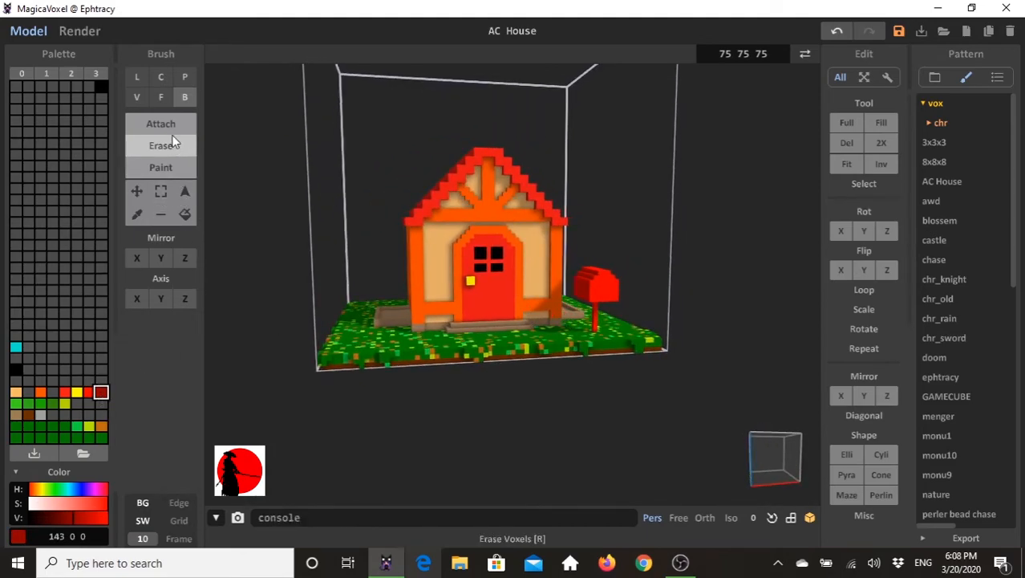
left_click(162, 166)
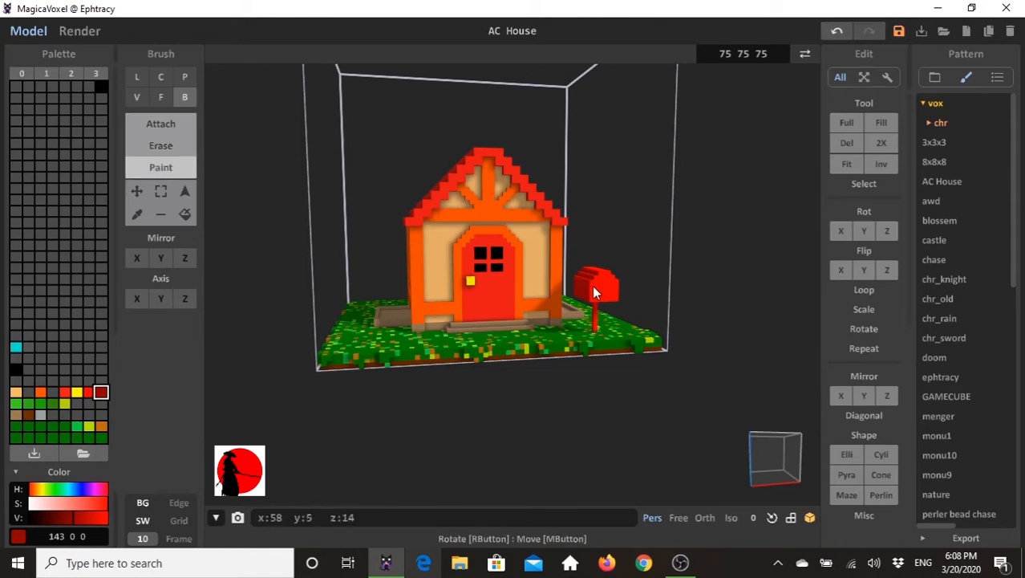
left_click_drag(598, 286, 613, 288)
right_click_drag(614, 292, 294, 239)
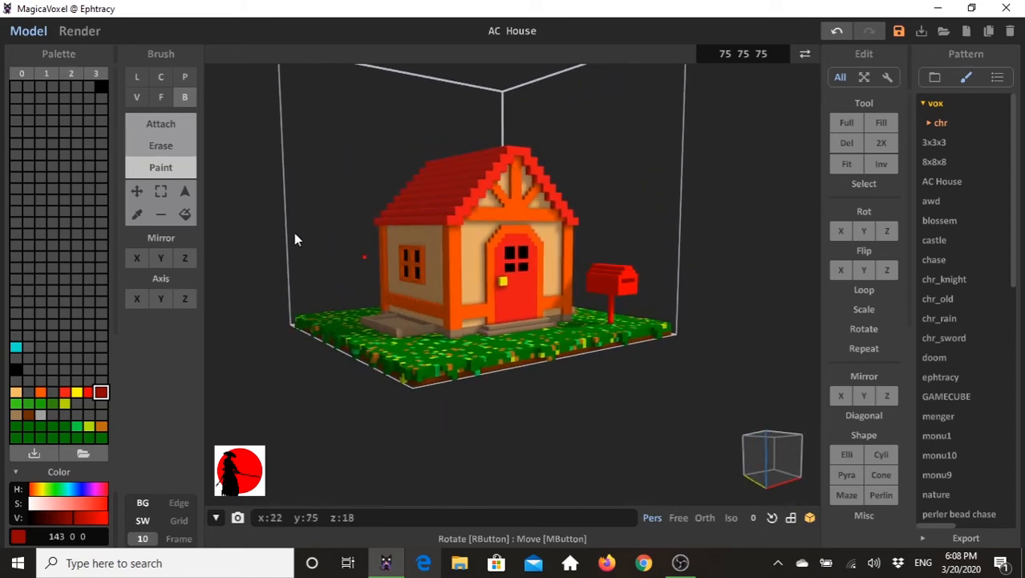
- Select the grey colour (160, 160, 160), try painting it on the side of the mailbox, and undo that paint stroke
left_click(41, 413)
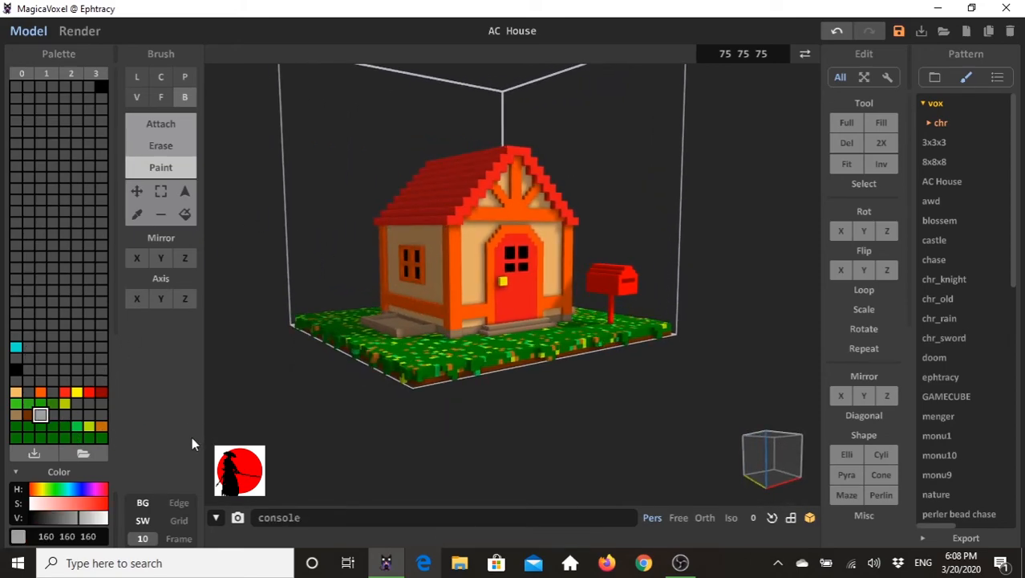
right_click_drag(567, 322, 622, 303)
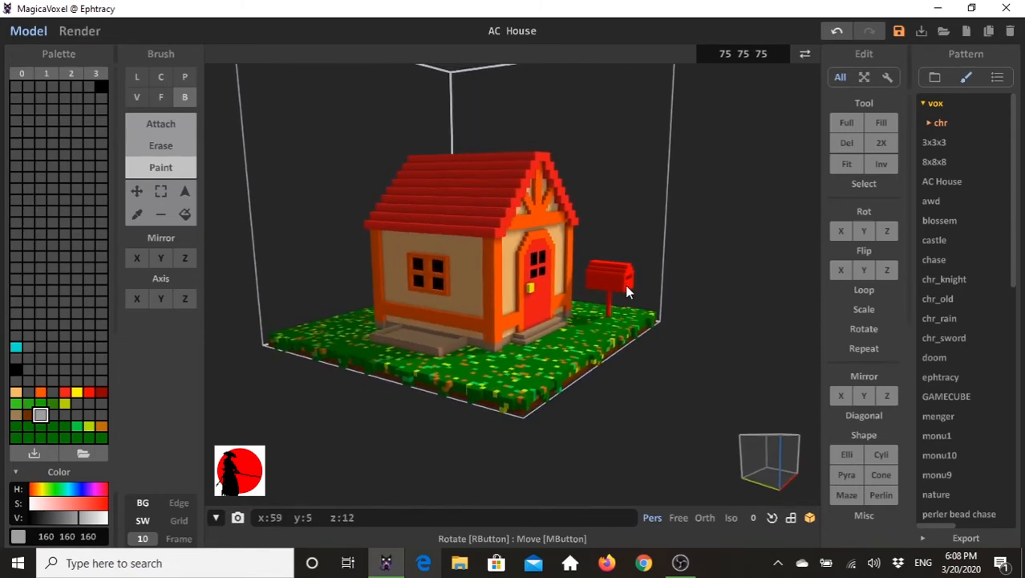
left_click(619, 277)
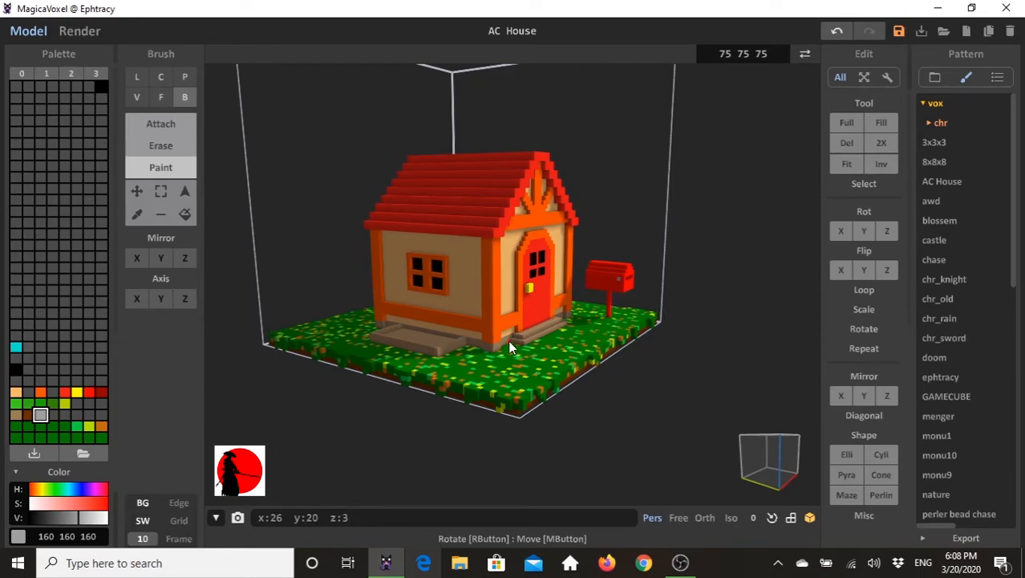
key("ctrl+z")
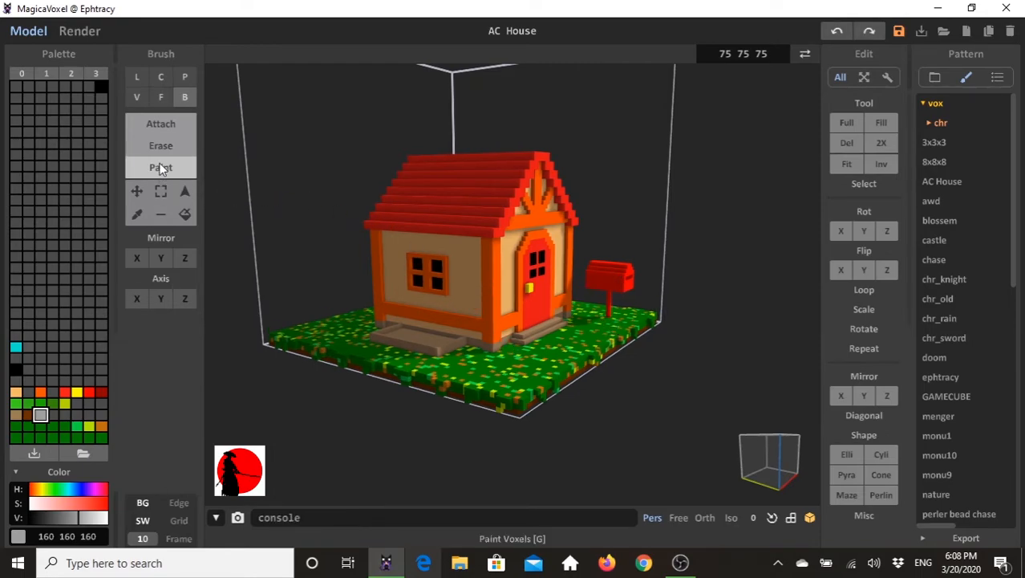
- Attach a grey flag to the door-facing side of the mailbox with the box brush in attach mode
left_click(174, 123)
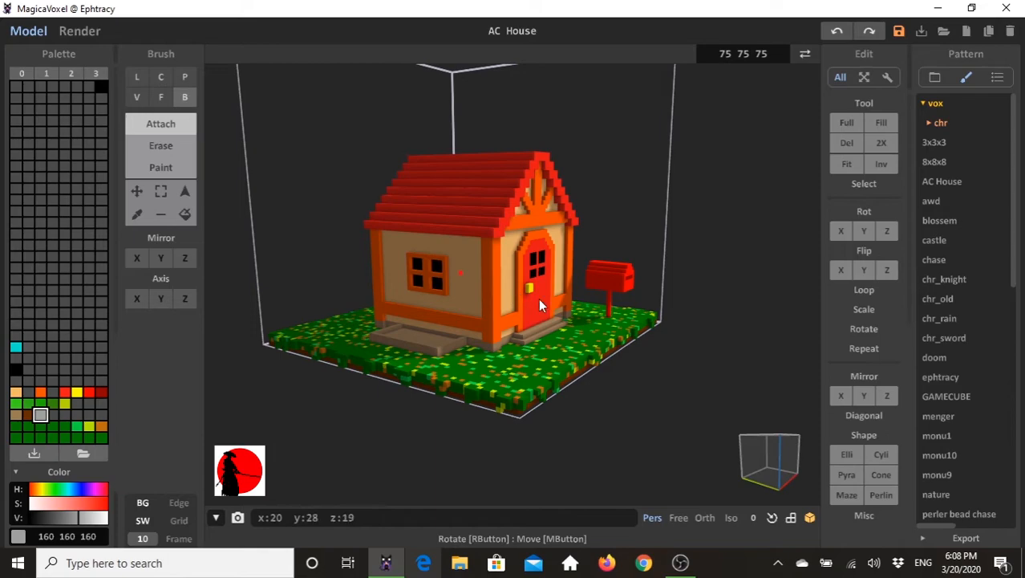
left_click(617, 278)
mouse_move(623, 317)
right_mouse_down()
mouse_move(600, 352)
mouse_move(610, 320)
right_mouse_up()
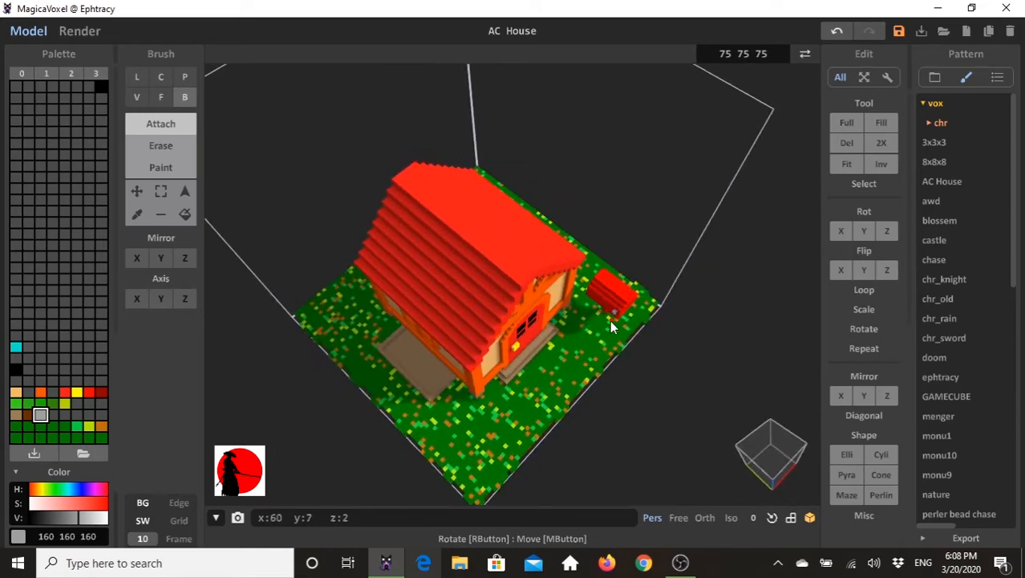
left_click(615, 308)
right_click_drag(617, 305, 416, 276)
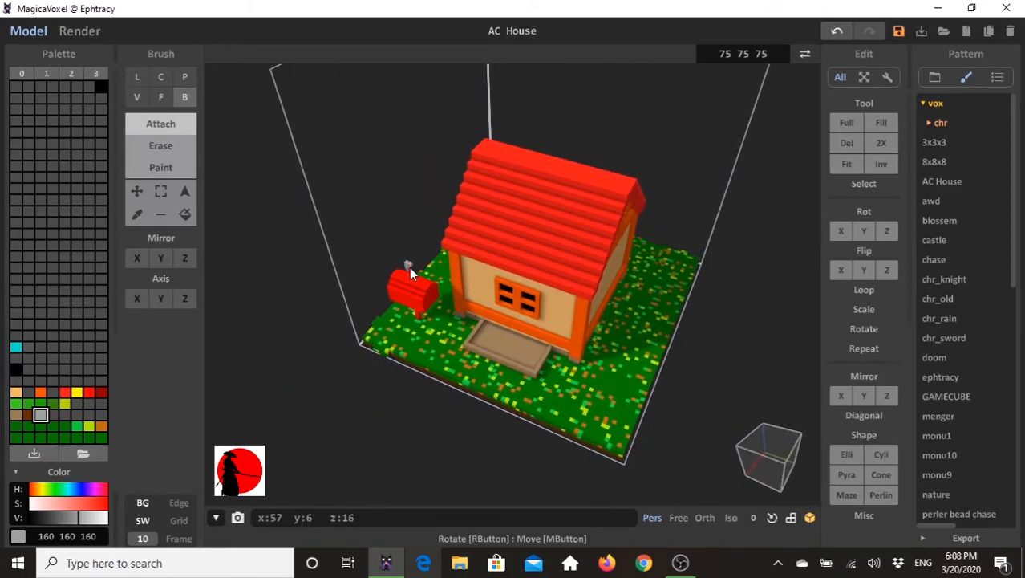
right_click_drag(377, 274, 600, 233)
mouse_move(590, 325)
right_mouse_down()
mouse_move(618, 282)
mouse_move(591, 318)
right_mouse_up()
- Examine the mailbox and its grey flag from close up and from around the house
scroll(610, 298, "up", 2)
scroll(610, 299, "up", 4)
right_click_drag(741, 267, 690, 323)
scroll(690, 306, "down", 3)
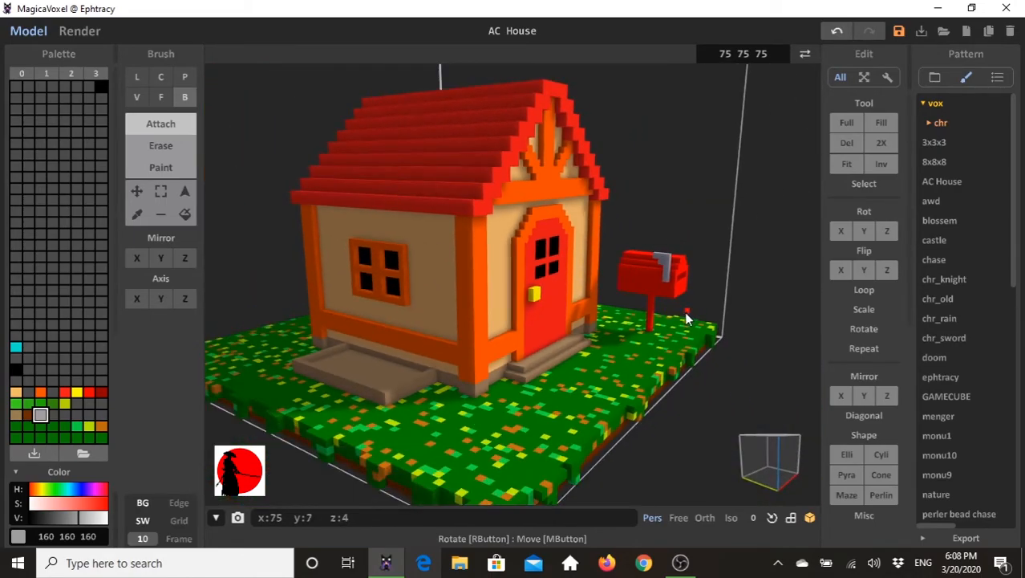
scroll(686, 317, "down", 2)
right_click_drag(583, 350, 337, 270)
scroll(538, 354, "down", 2)
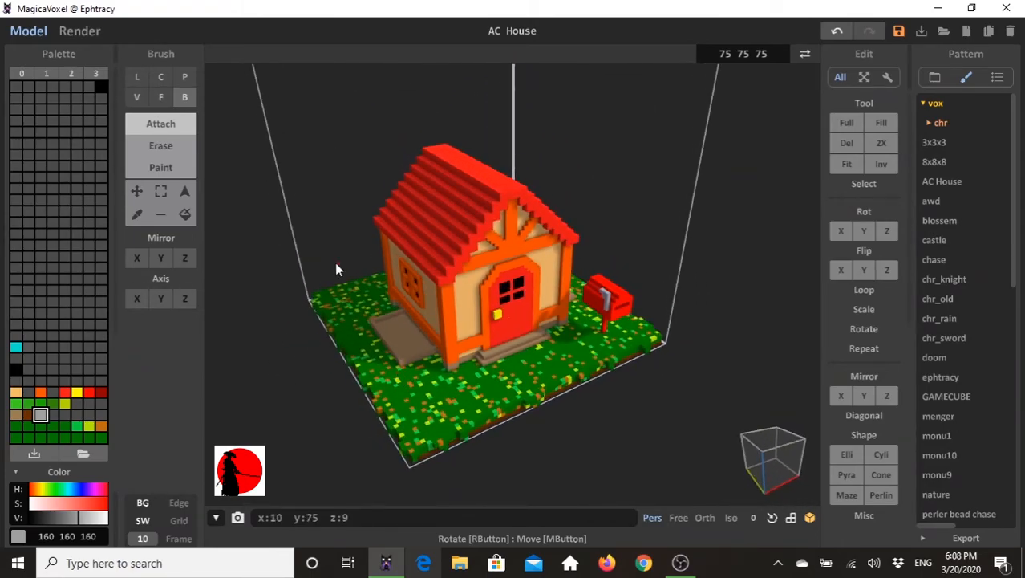
- Turn on X-axis mirroring and attach a single brown (105, 43, 0) voxel in the planter bed beneath the side window
left_click(28, 415)
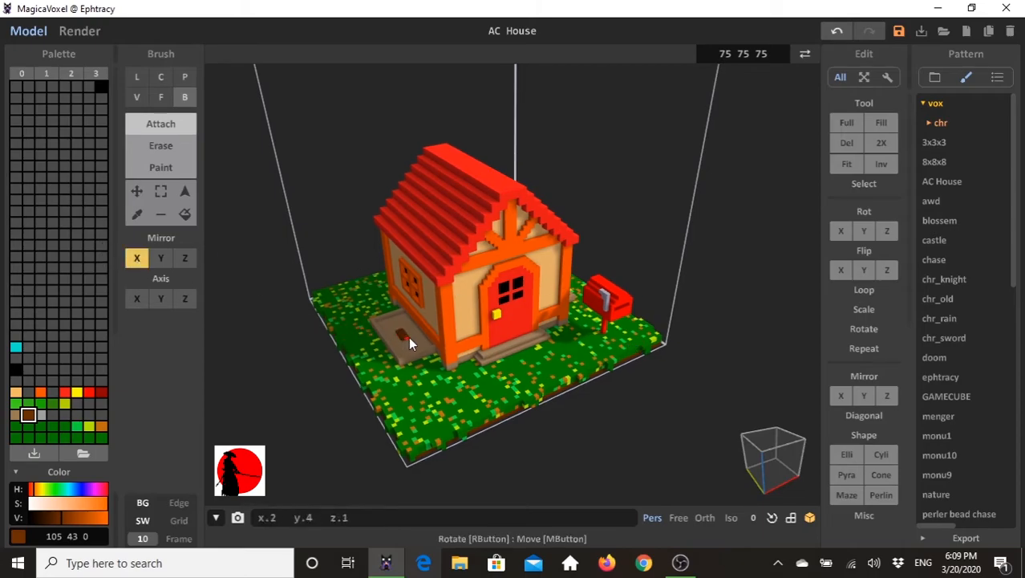
right_click_drag(409, 335, 586, 341)
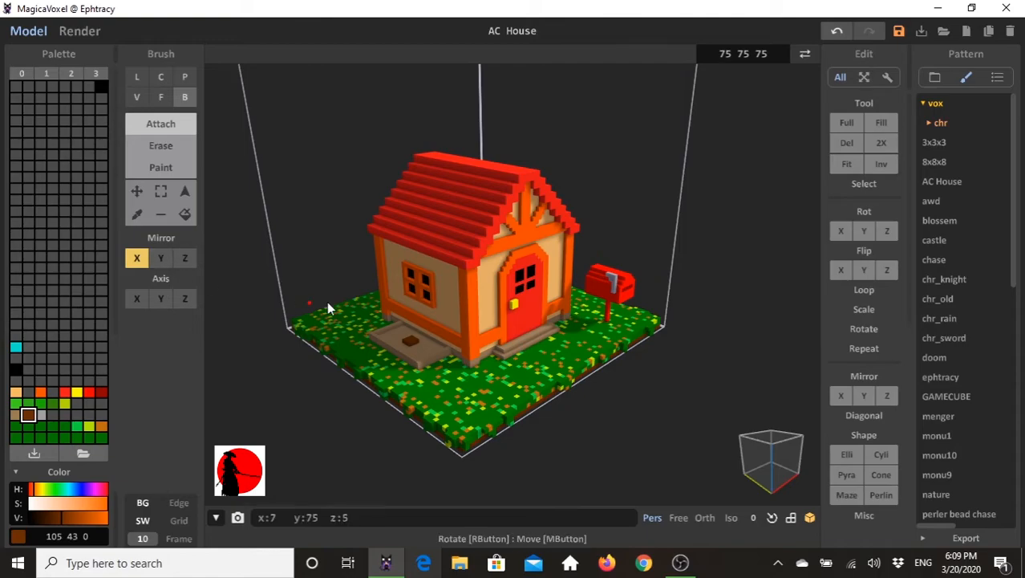
key("ctrl+z")
left_click(408, 344)
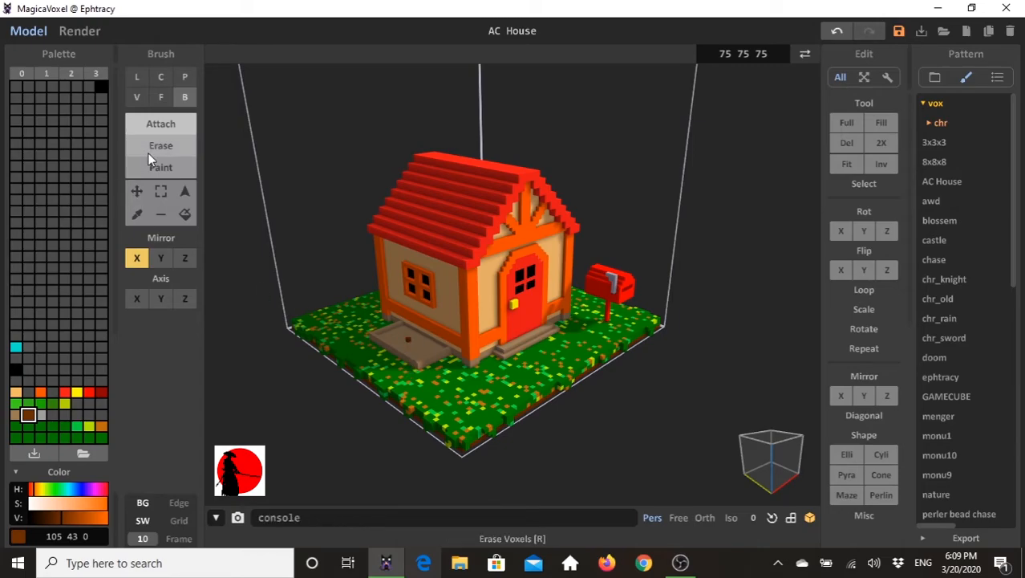
- Extrude the brown voxel in the planter bed upward with the face brush to form a thin trunk
left_click(162, 98)
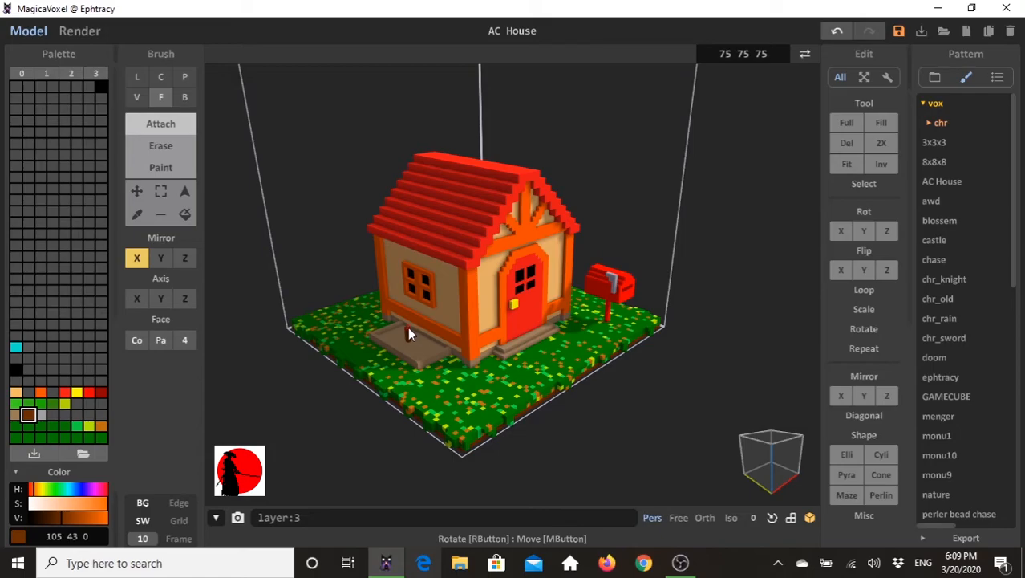
right_click_drag(429, 354, 472, 375)
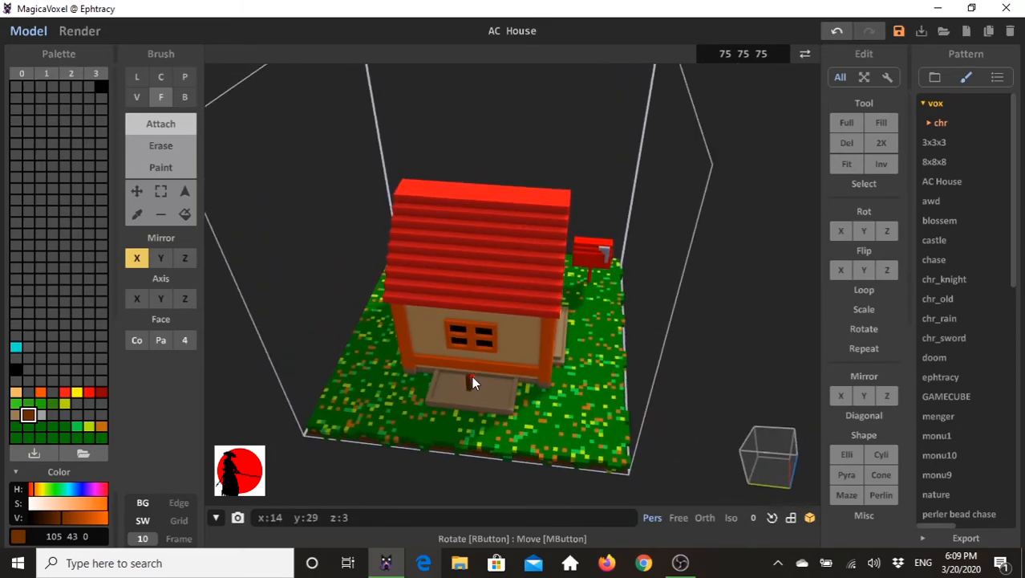
right_click_drag(439, 405, 164, 213)
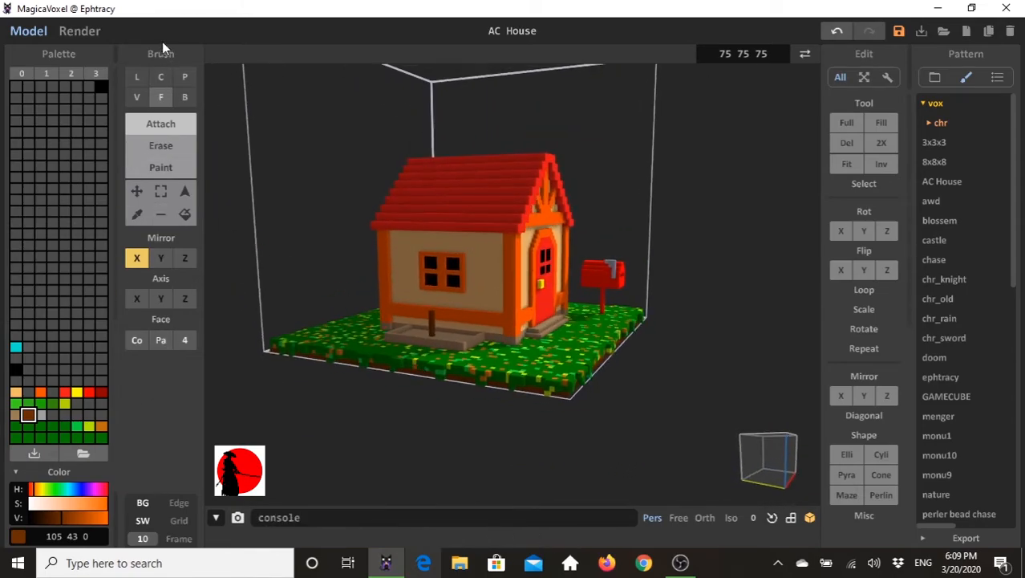
- Attach a green (30, 177, 4) bush on the trunk using the voxel brush as a 3D sphere of size 13
left_click(138, 97)
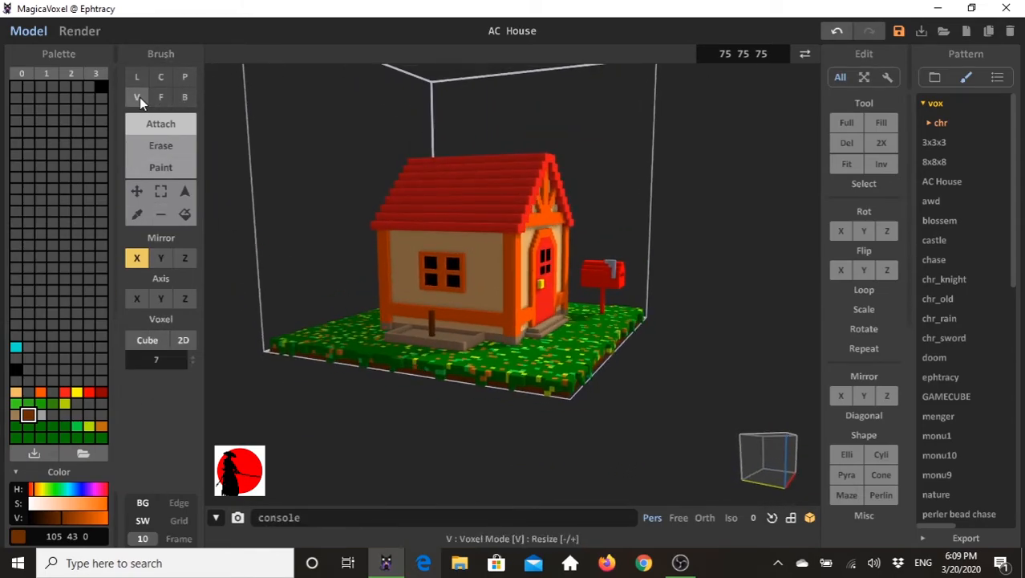
left_click(182, 340)
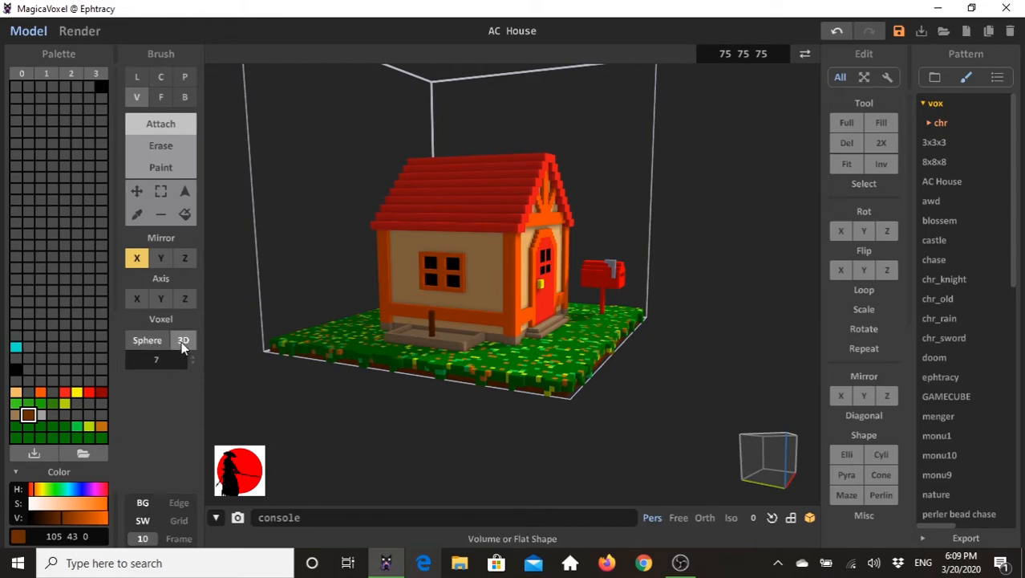
left_click(41, 403)
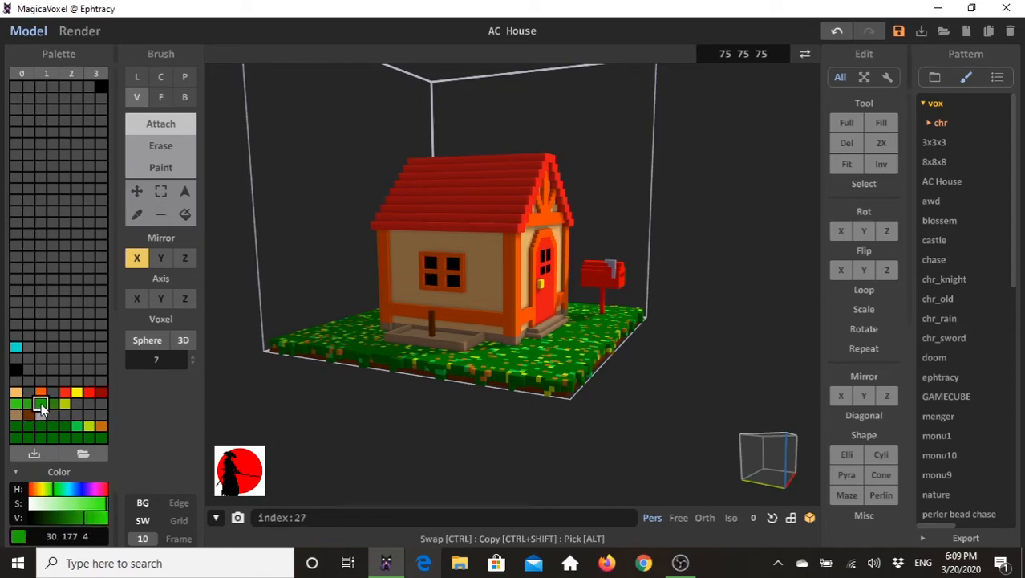
right_click_drag(241, 369, 400, 341)
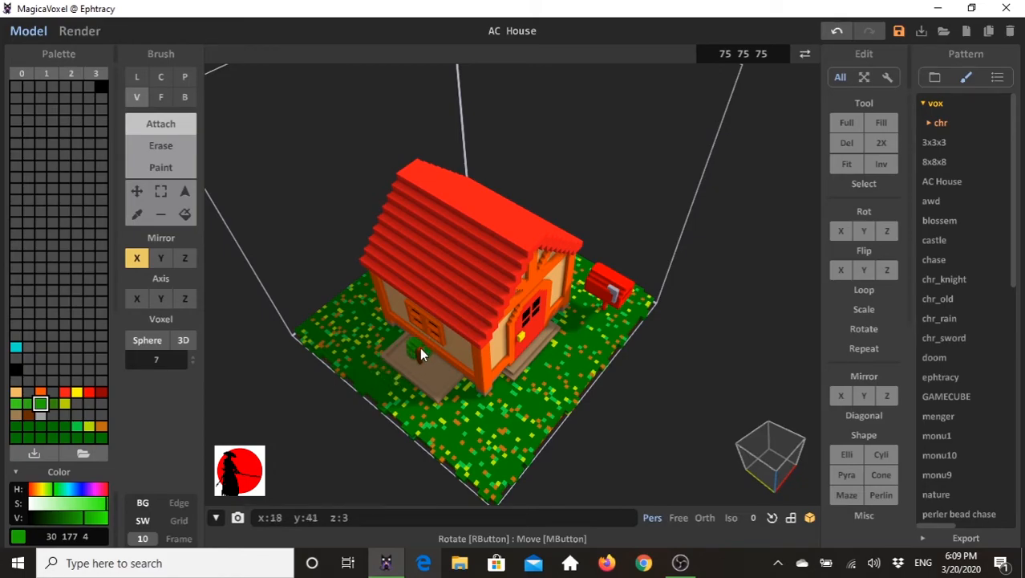
right_click_drag(418, 349, 424, 297)
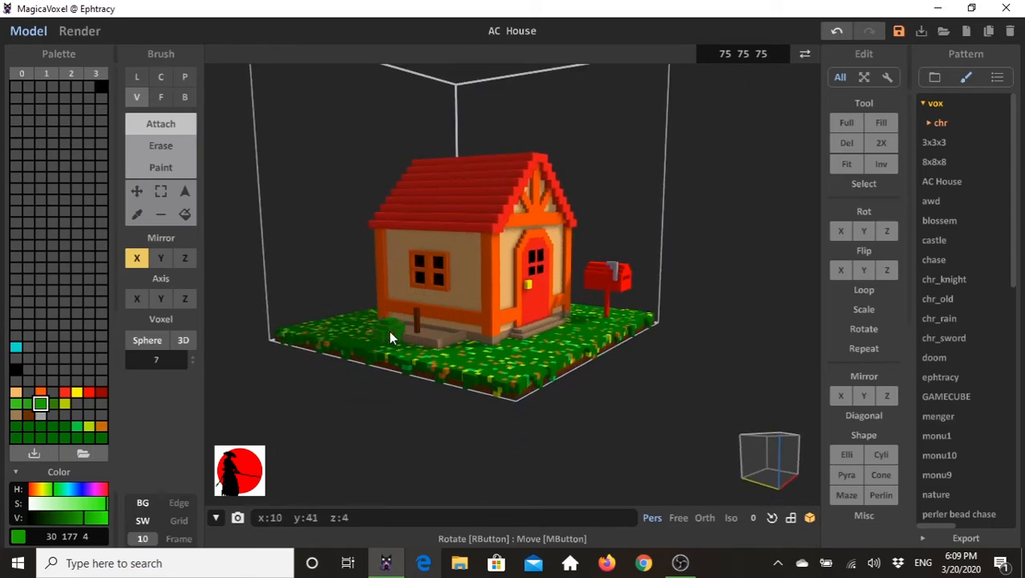
left_click_drag(192, 359, 195, 339)
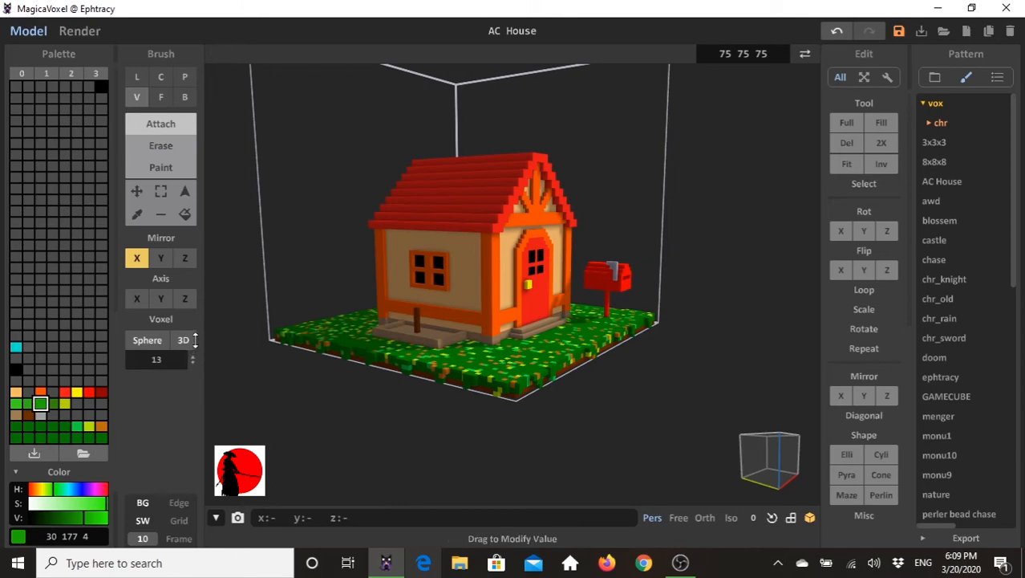
right_click_drag(417, 311, 462, 362)
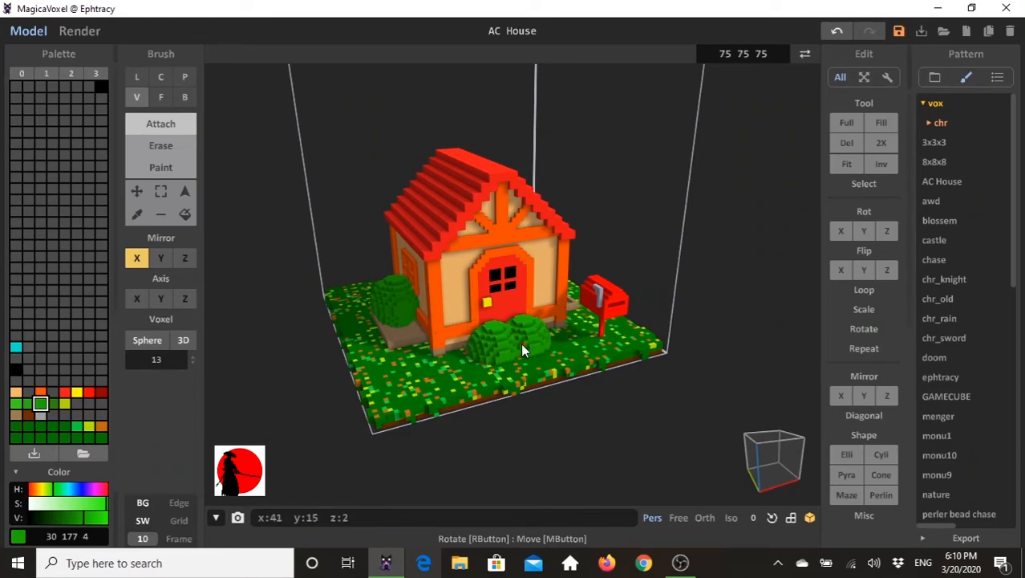
- Select the green voxels of the round bushes on both sides of the house with the region select tool
mouse_move(401, 360)
right_mouse_down()
mouse_move(473, 328)
mouse_move(446, 342)
mouse_move(347, 326)
mouse_move(314, 362)
right_mouse_up()
right_click_drag(396, 332, 533, 317)
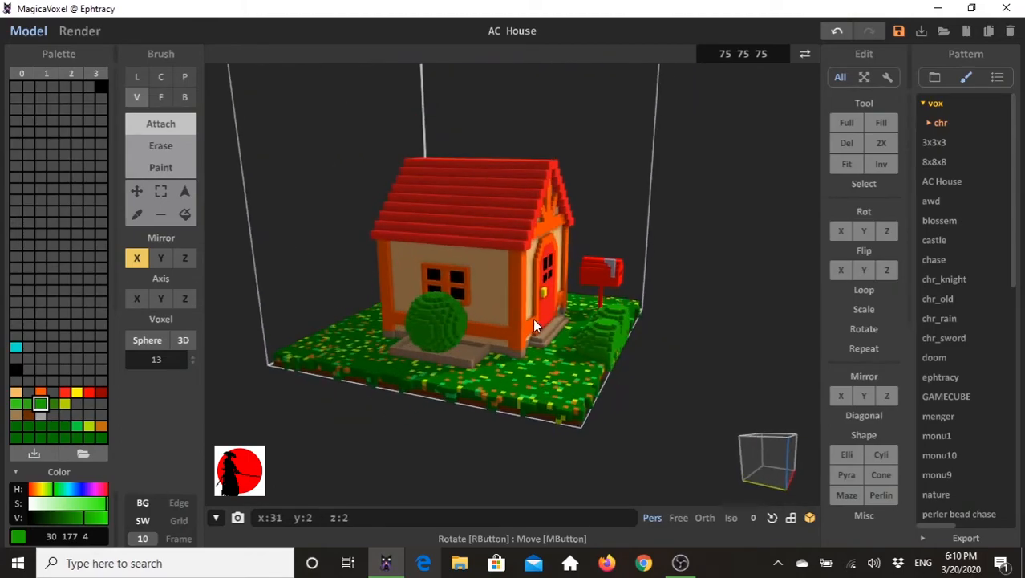
left_click(185, 192)
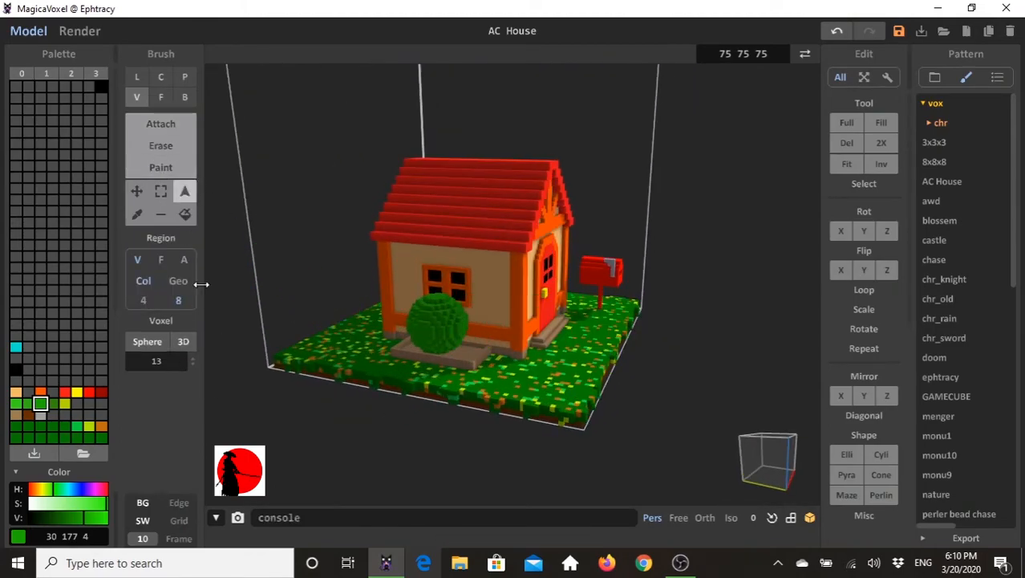
right_click_drag(434, 330, 403, 395)
left_click(576, 296)
right_click_drag(578, 301, 487, 372)
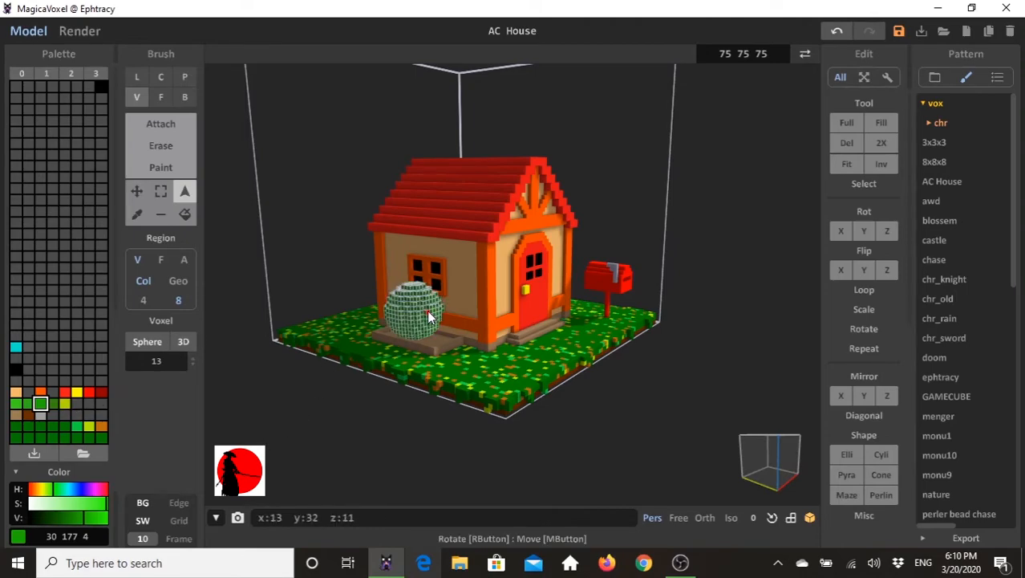
right_click_drag(380, 426, 270, 435)
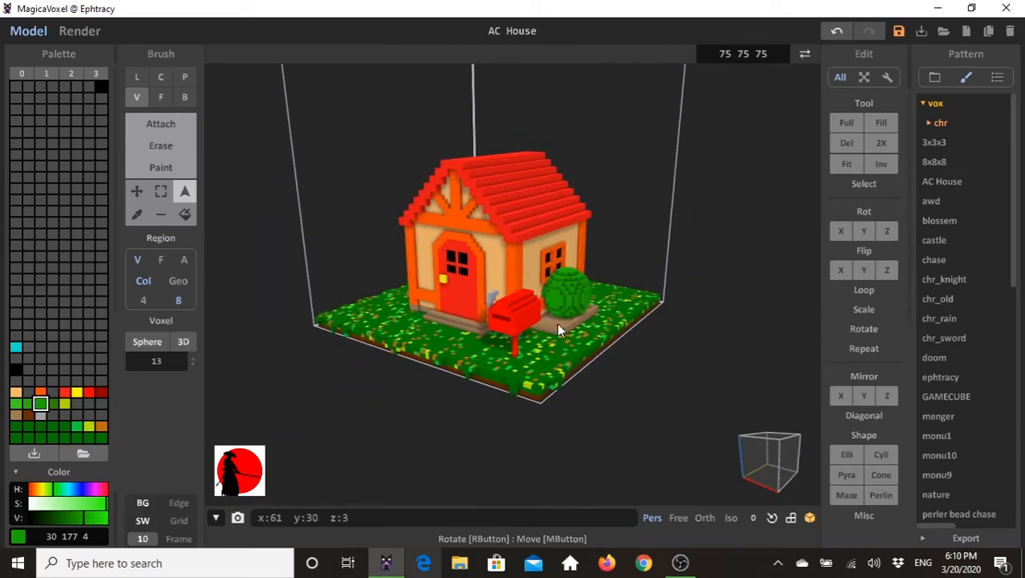
right_click_drag(236, 393, 308, 412)
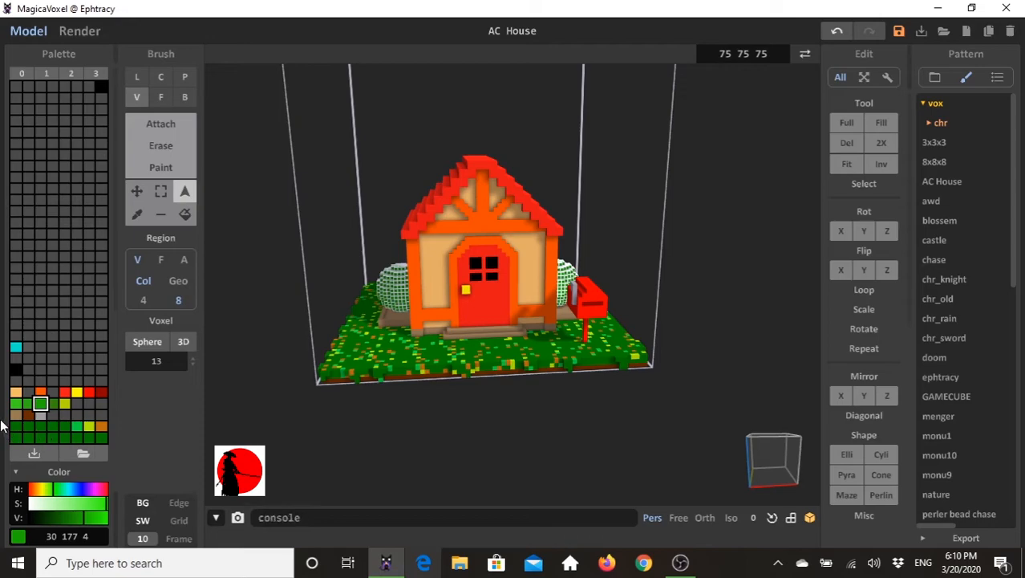
- Randomize the colours of the selected bushes by running the console command "rand 25 29"
left_click(316, 517)
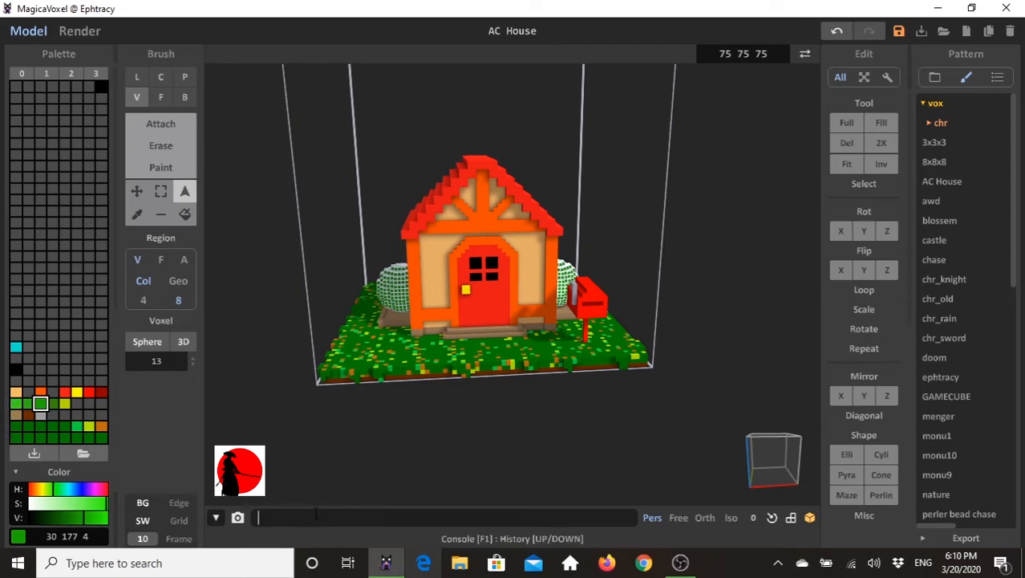
type("rand")
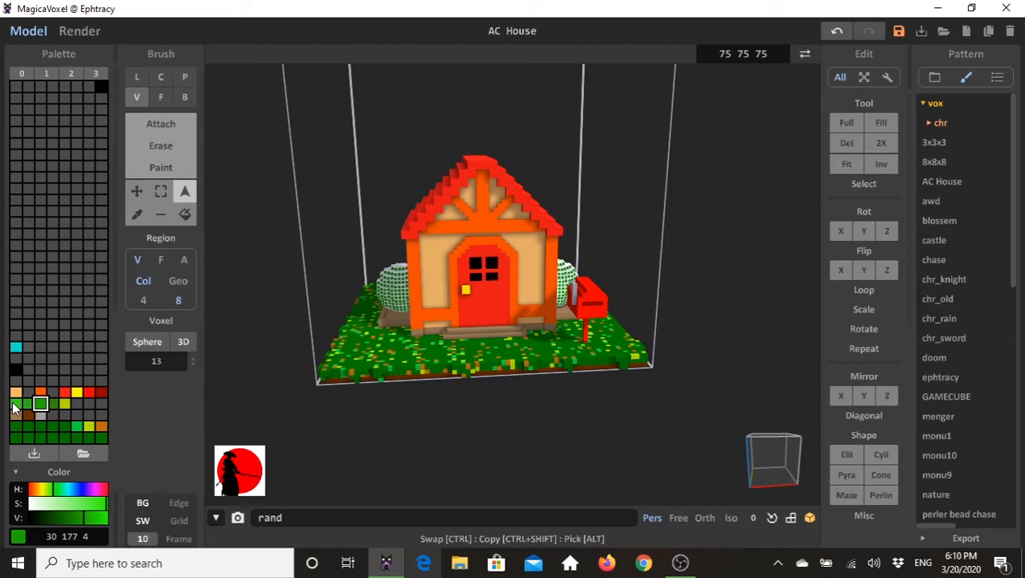
type("25 29")
key("Return")
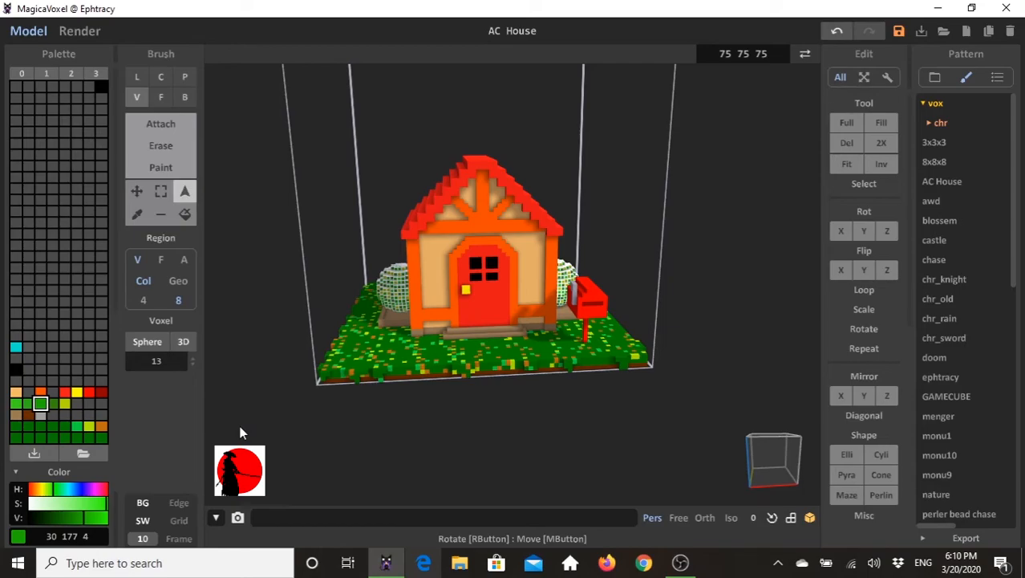
- Attach a flat yellow (255, 250, 0) disc on the front grass using a 2D sphere brush of size 5 with X mirroring off
right_click_drag(379, 142, 357, 347)
right_click_drag(591, 351, 611, 383)
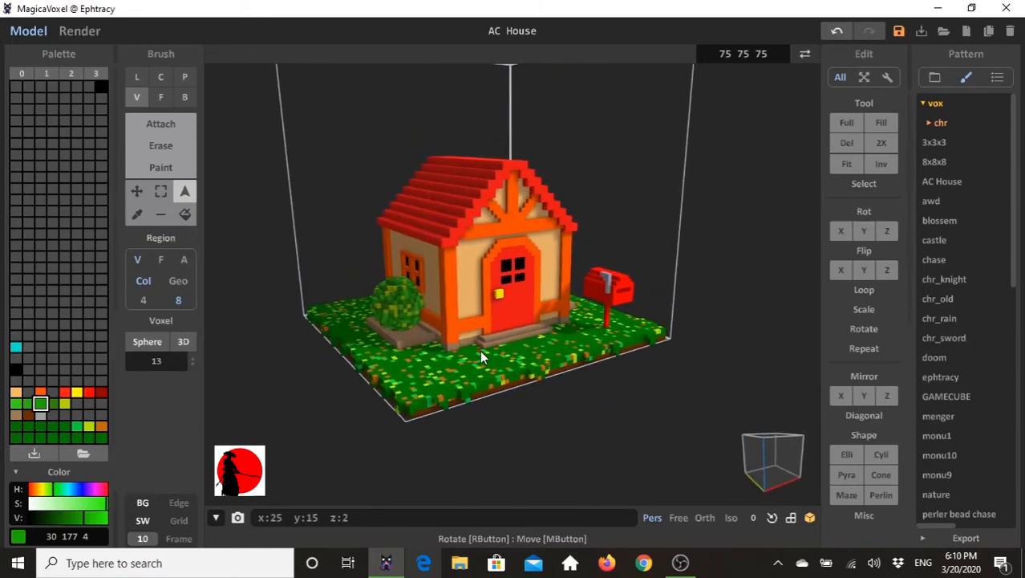
left_click(77, 392)
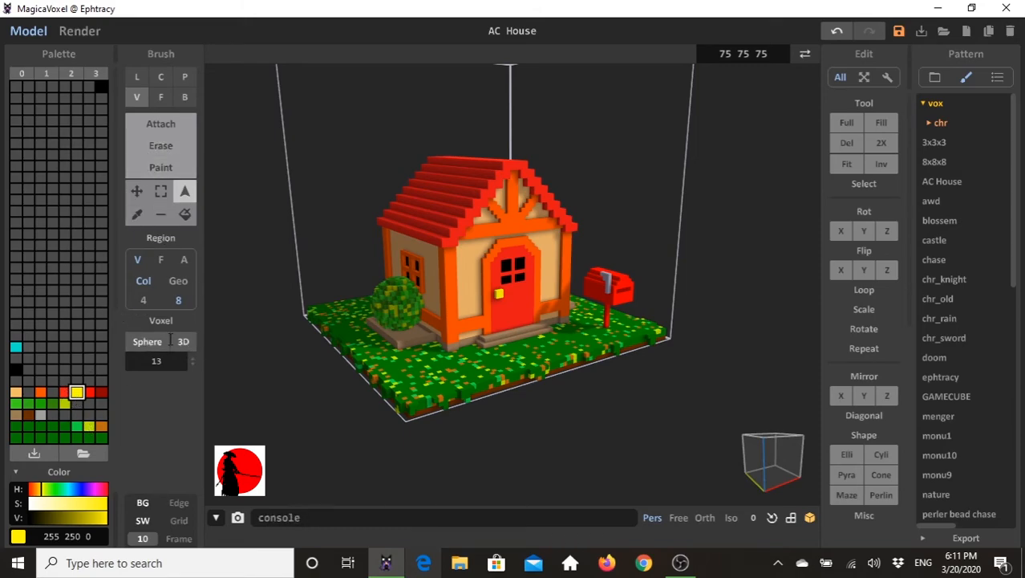
left_click(161, 340)
left_click_drag(190, 360, 194, 396)
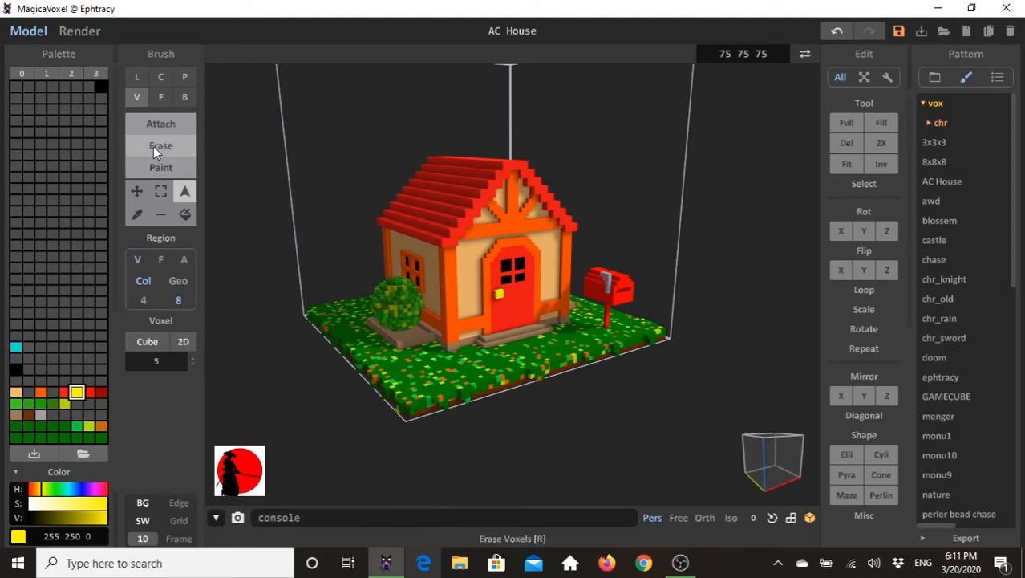
left_click(185, 193)
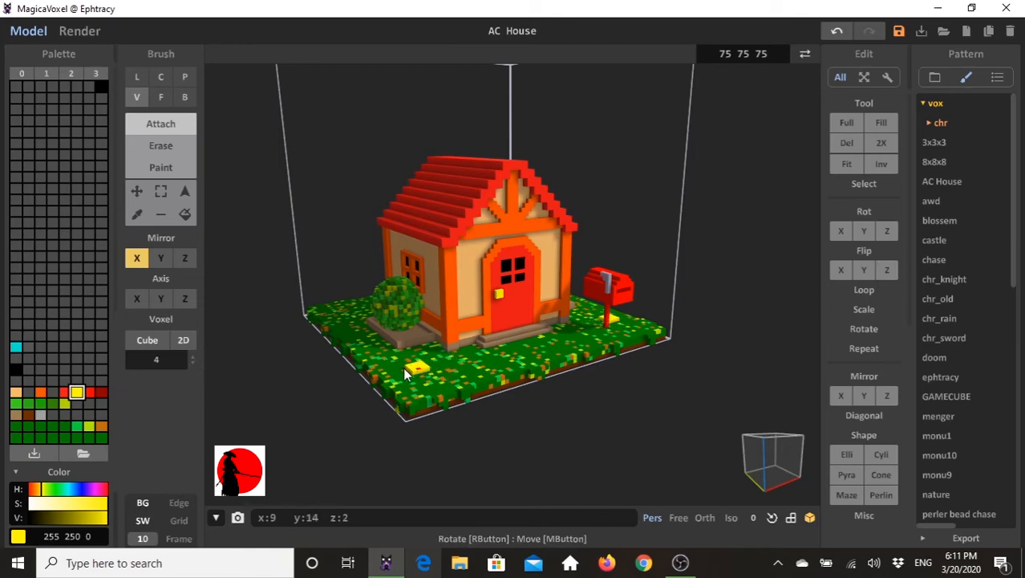
left_click(150, 341)
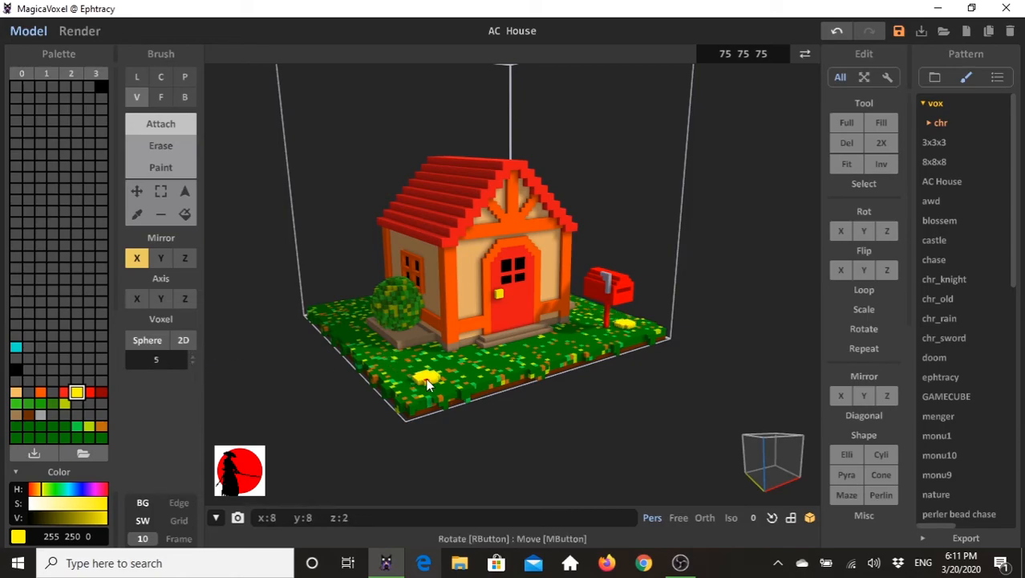
left_click(136, 258)
right_click_drag(552, 348, 534, 383)
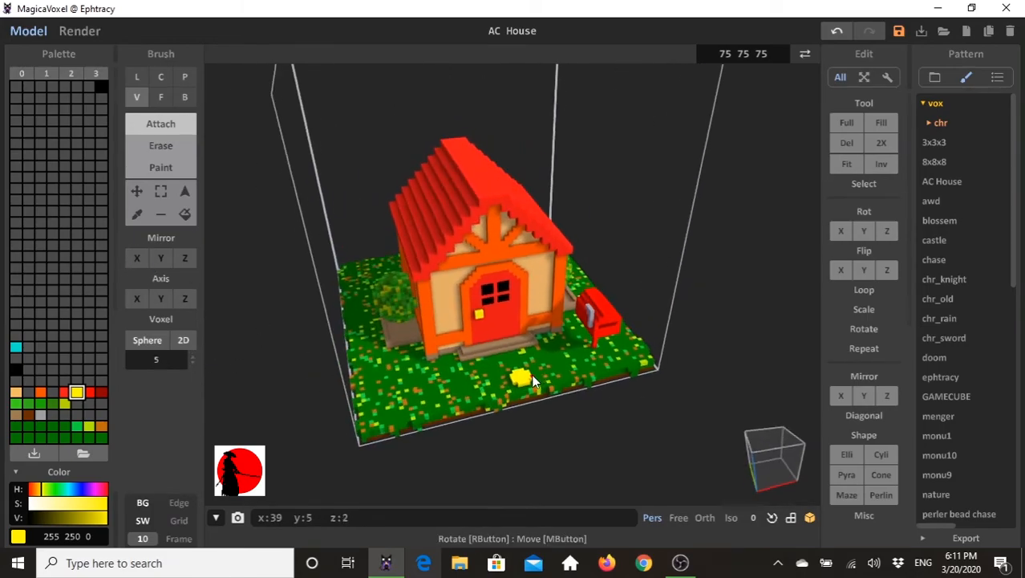
left_click(397, 378)
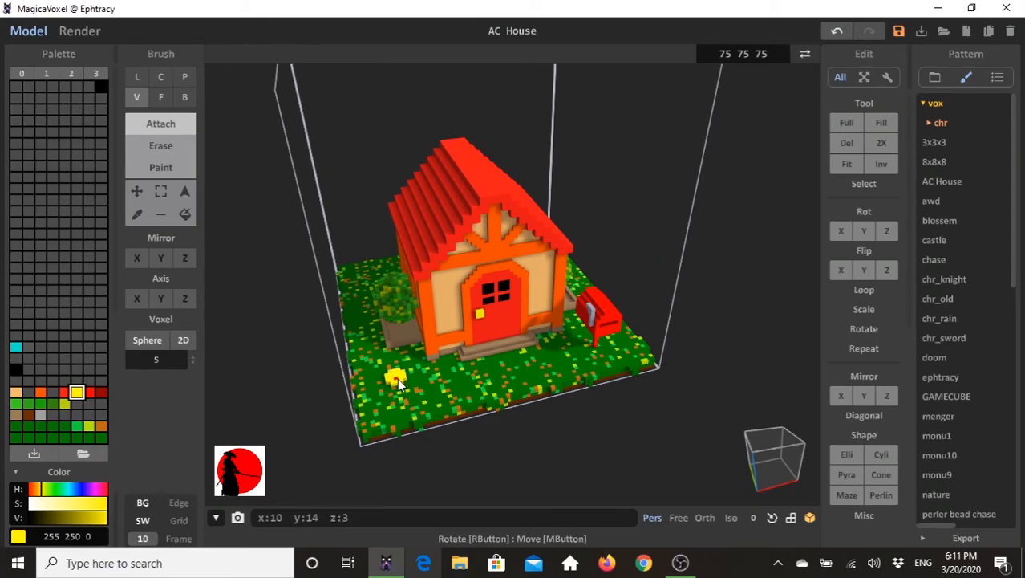
- Extrude the yellow disc on the grass upward with the face brush to form the flower's body
left_click(160, 97)
right_click_drag(419, 344, 434, 354)
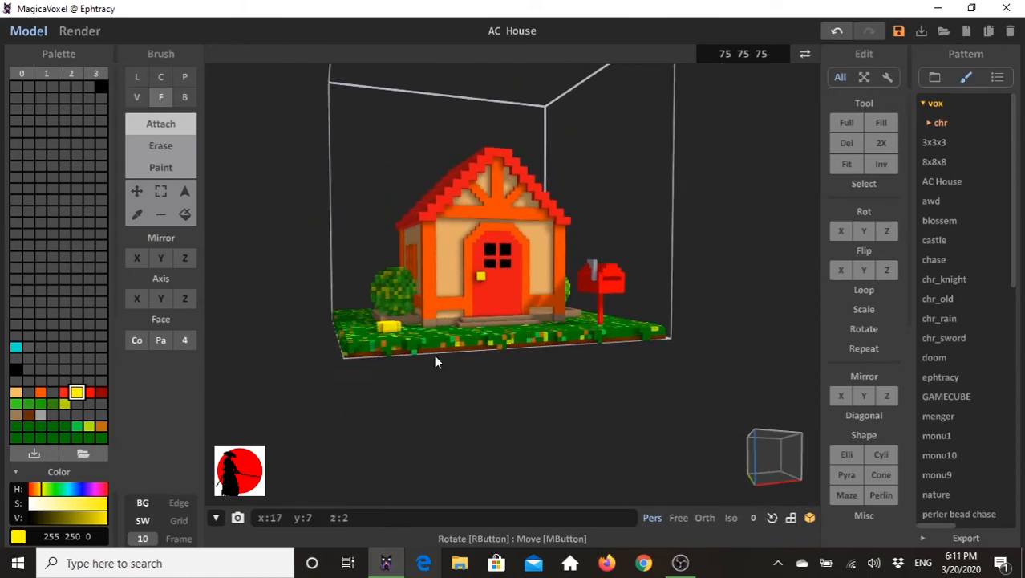
mouse_move(406, 304)
right_mouse_down()
mouse_move(422, 353)
mouse_move(349, 332)
right_mouse_up()
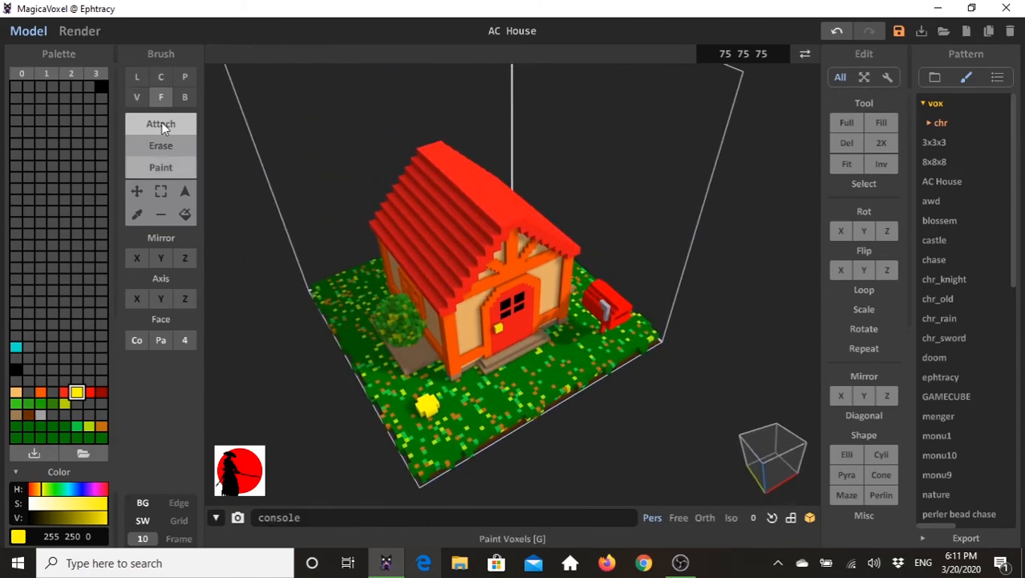
- Shape the flower's top rim into petals by attaching and erasing single yellow voxels with a 2D cube brush of size 1
left_click(183, 96)
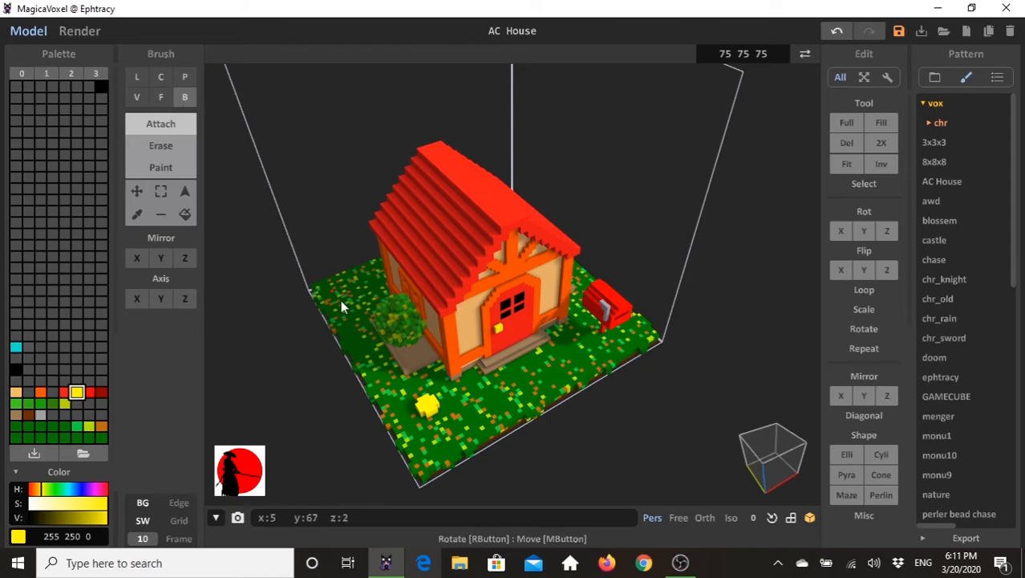
left_click(137, 97)
left_click(151, 341)
left_click_drag(191, 359, 193, 391)
scroll(415, 409, "up", 2)
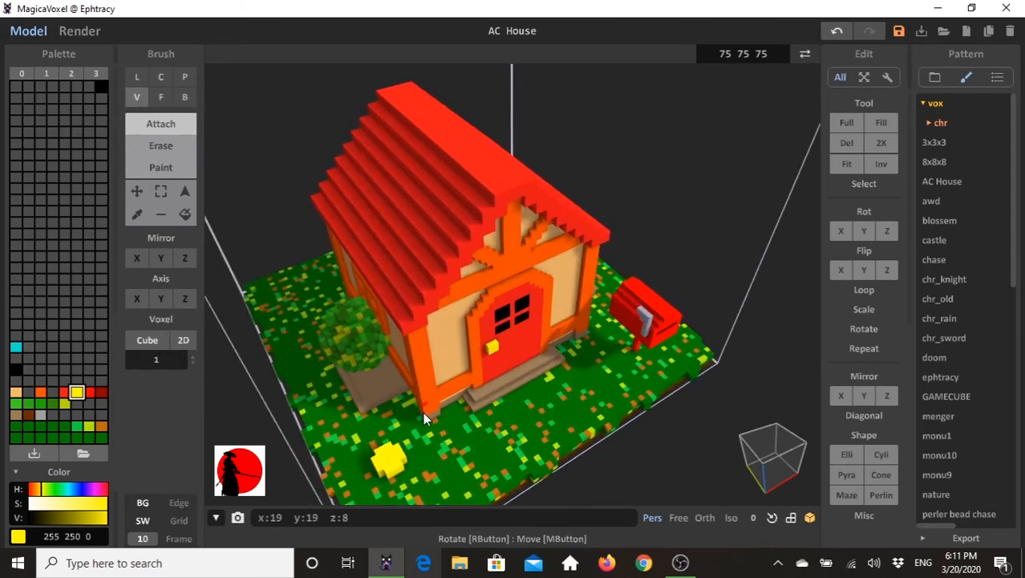
scroll(422, 413, "up", 2)
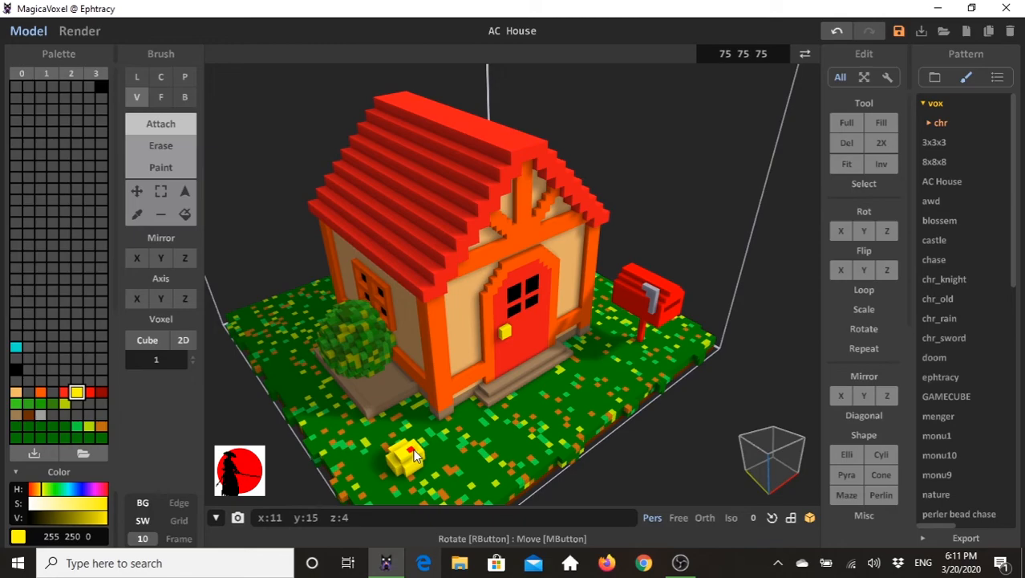
right_click_drag(398, 455, 433, 394)
right_click_drag(523, 434, 482, 449)
left_click(182, 145)
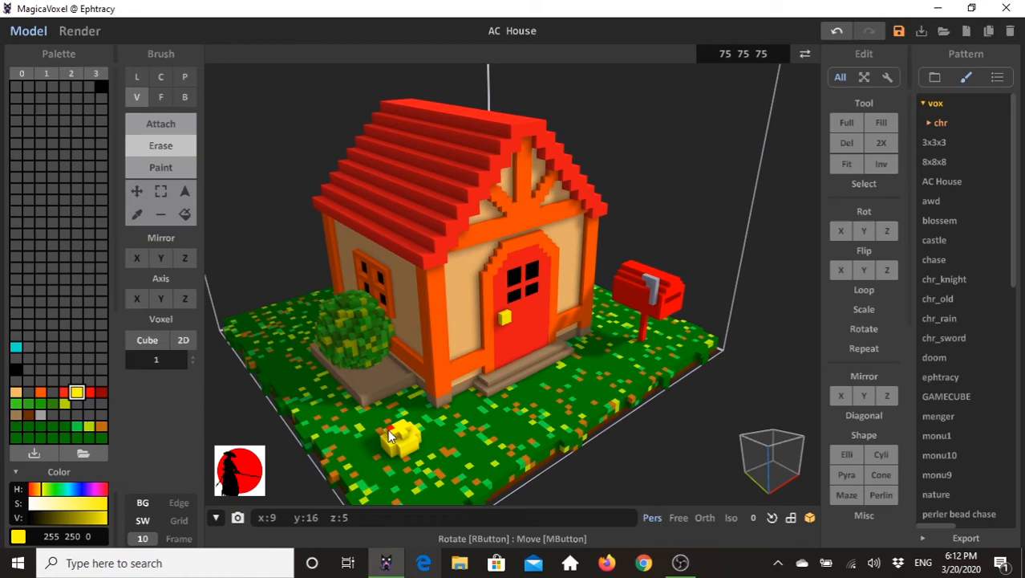
right_click_drag(398, 453, 459, 434)
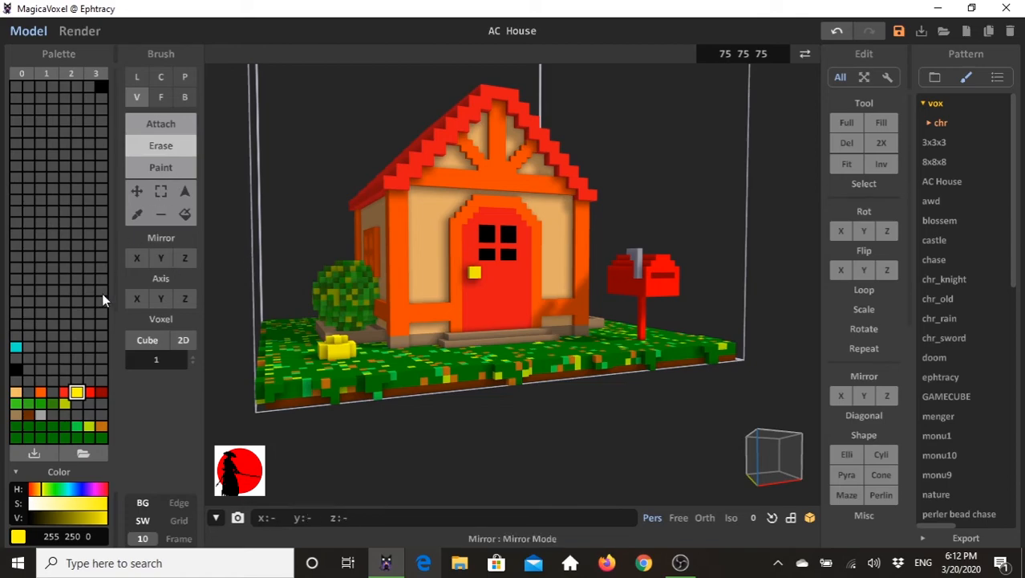
- Paint the recessed top faces of the yellow flower red (255, 0, 0) with the face brush
left_click(89, 392)
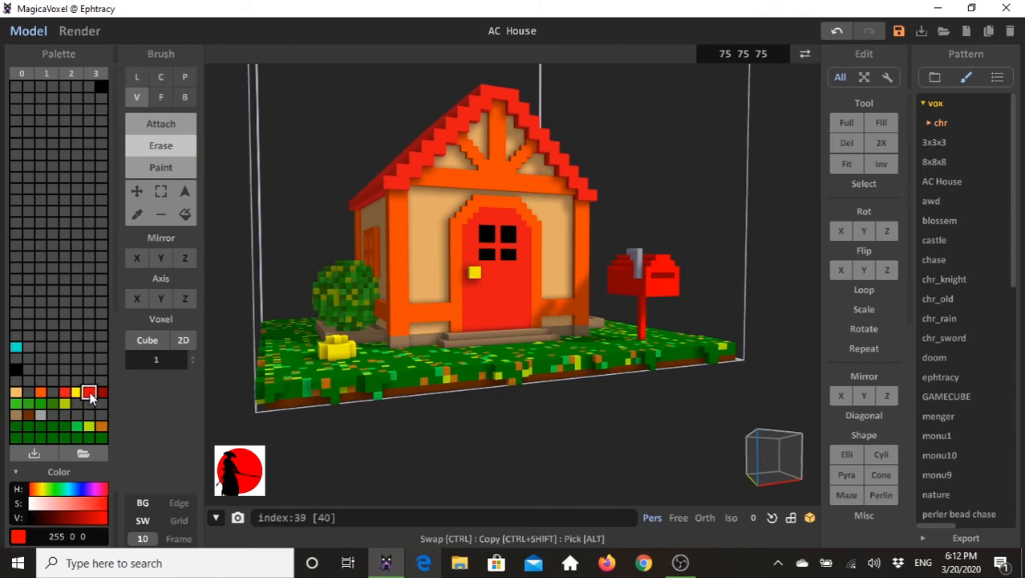
left_click(170, 167)
left_click(160, 97)
mouse_move(202, 244)
right_mouse_down()
mouse_move(243, 322)
mouse_move(386, 455)
mouse_move(348, 378)
right_mouse_up()
right_click_drag(245, 338, 247, 301)
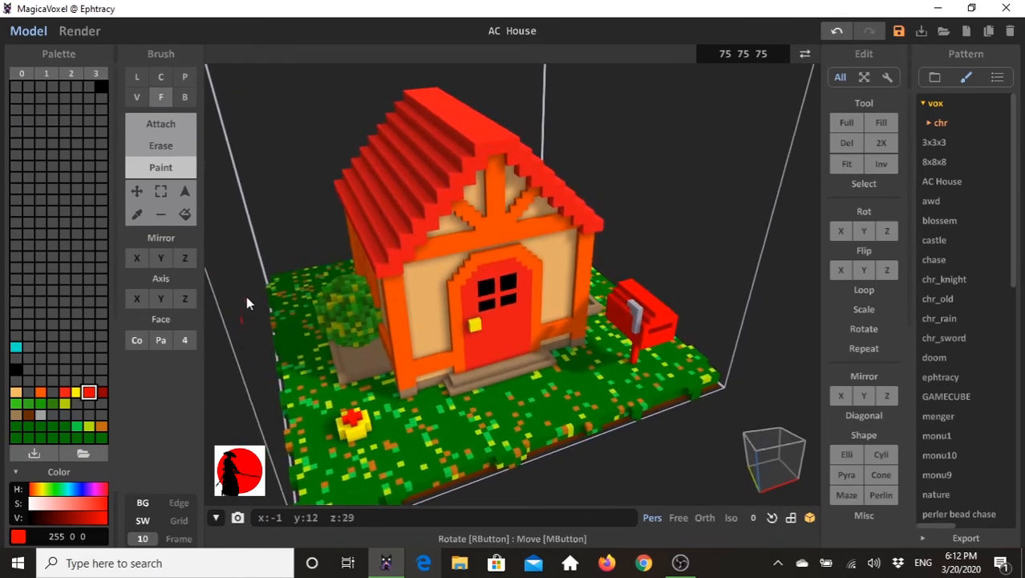
- Attach a single yellow (255, 250, 0) voxel at the centre of the flower's red top
left_click(77, 392)
left_click(169, 124)
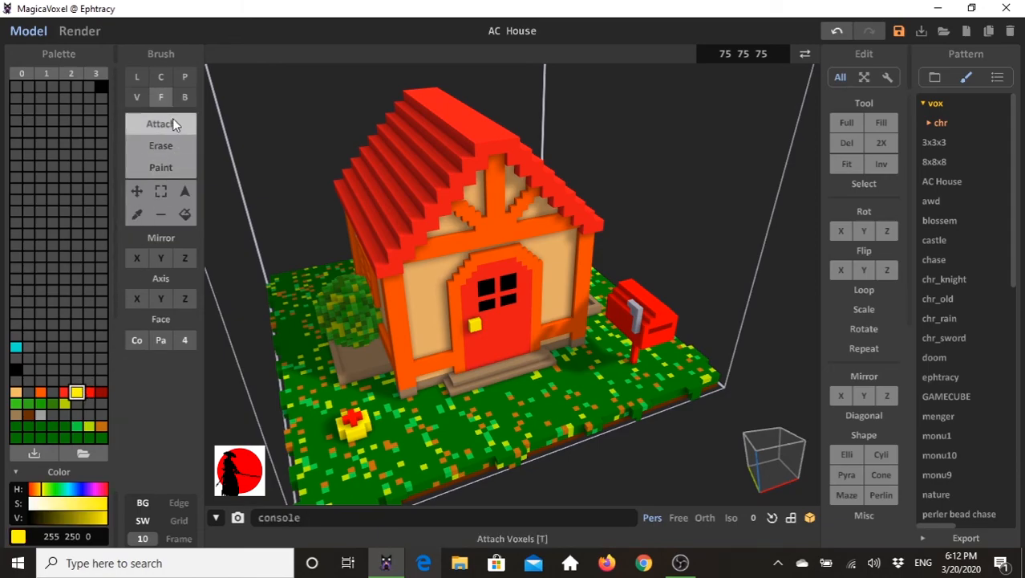
left_click(184, 97)
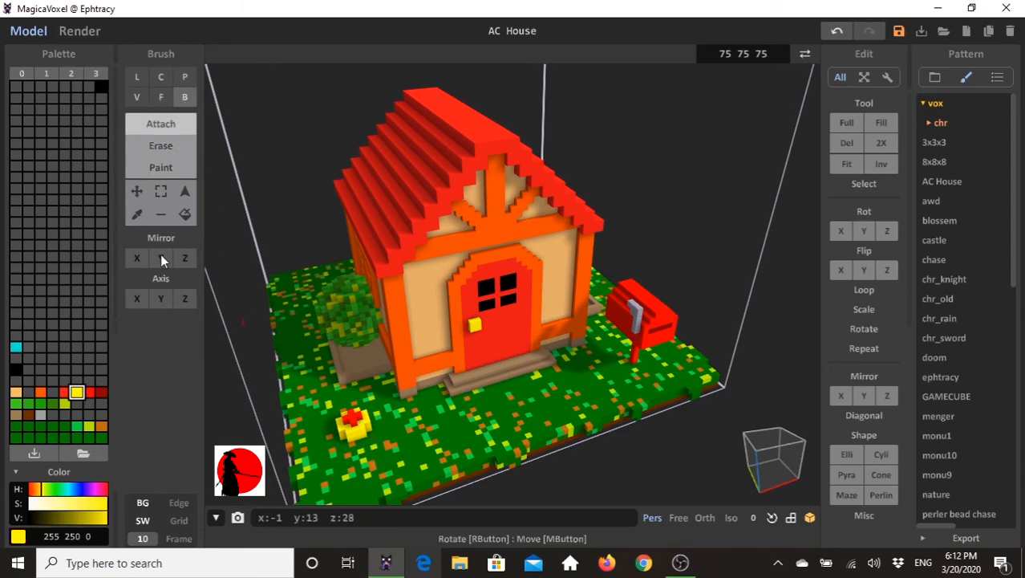
left_click(136, 97)
left_click(359, 432)
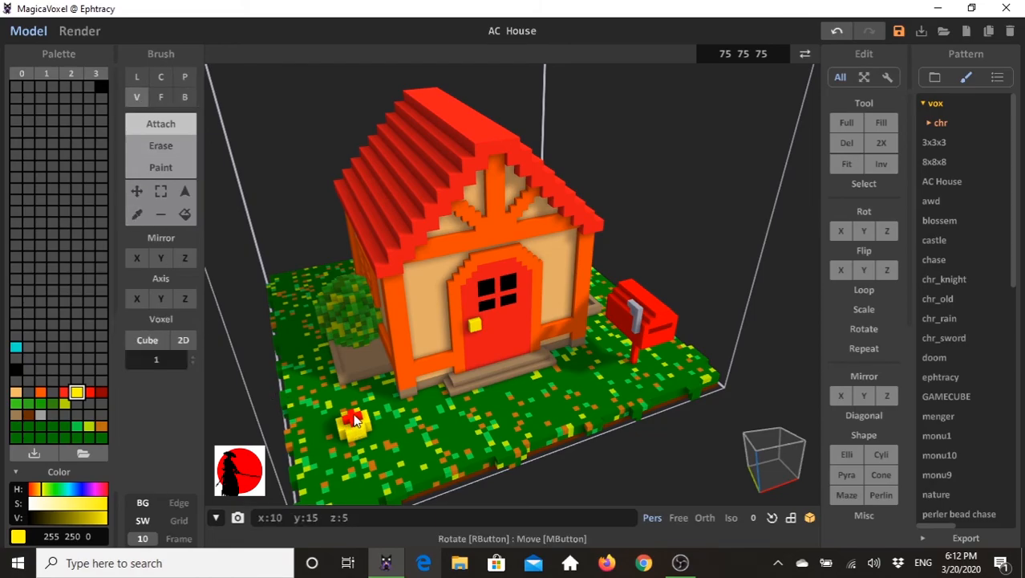
right_click_drag(382, 430, 394, 414)
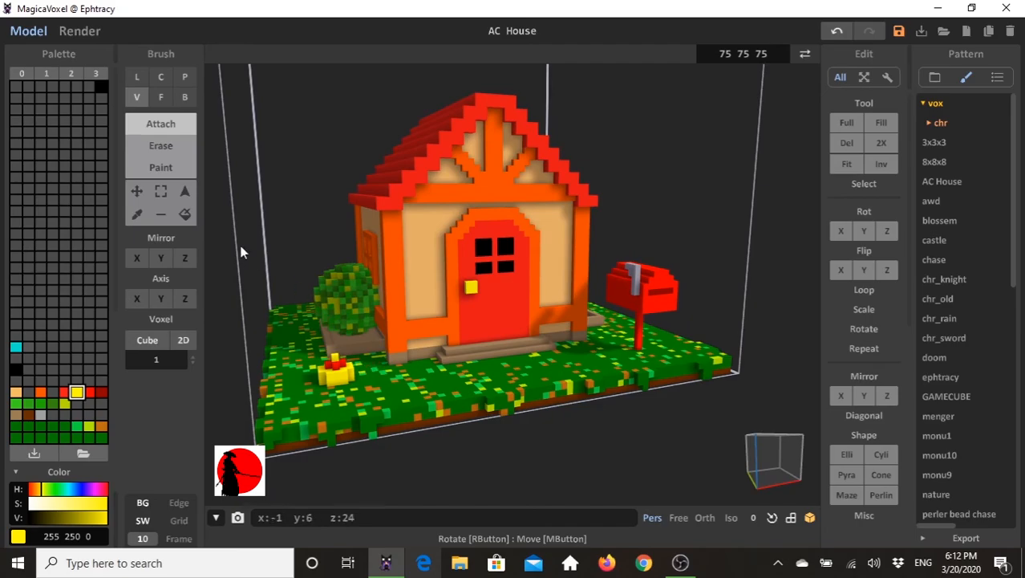
- Select the whole flower with the region select tool and place a copy of it beside the original on the grass
right_click_drag(218, 221, 234, 212)
left_click(186, 191)
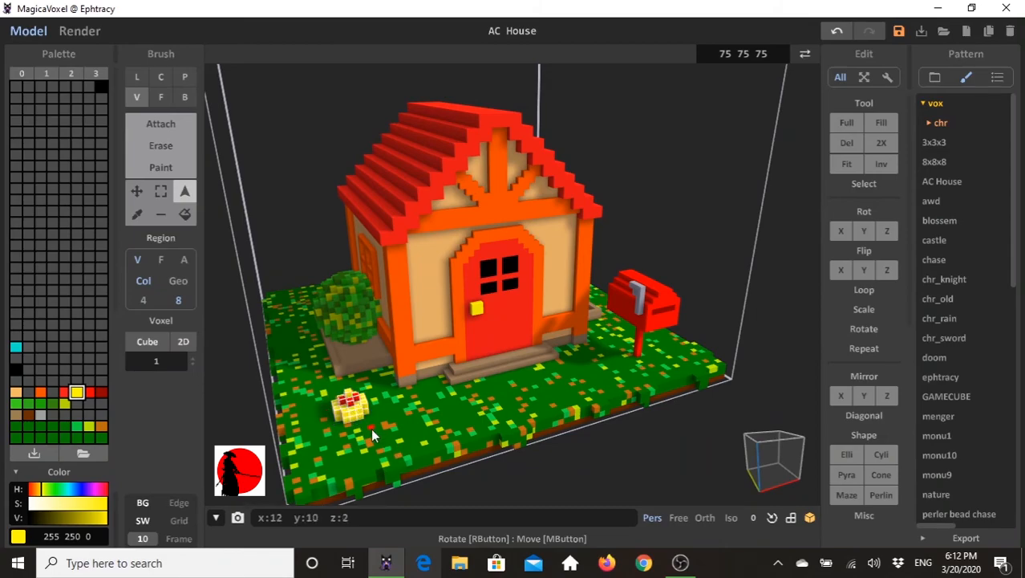
left_click(135, 192)
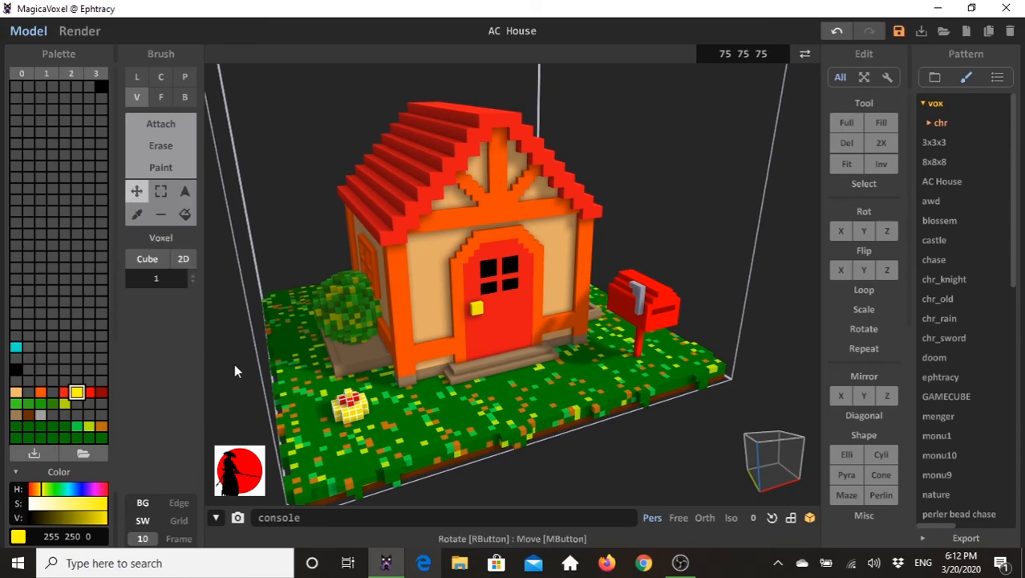
left_click_drag(368, 421, 396, 399)
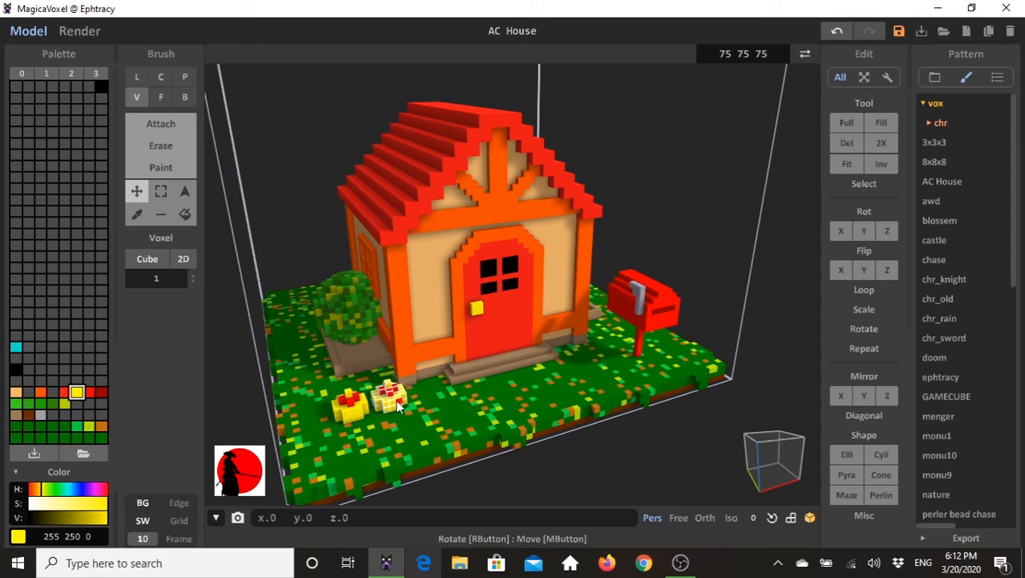
- Paste a third flower and move it behind the other two, forming a cluster near the house's front corner
right_click_drag(382, 427, 446, 444)
left_click_drag(531, 454, 568, 466)
right_click_drag(560, 478, 529, 474)
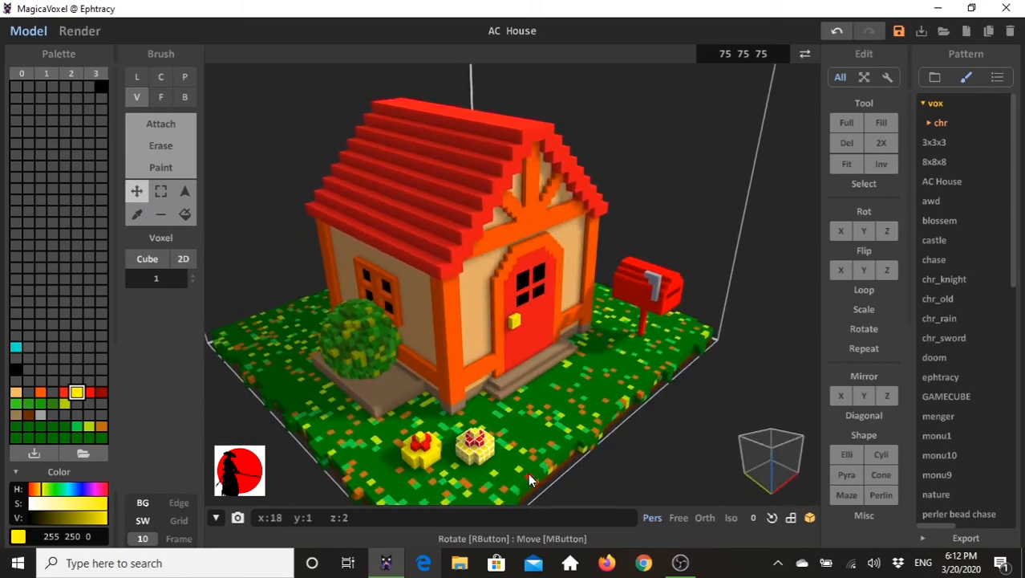
key("ctrl+v")
left_click_drag(431, 445, 455, 432)
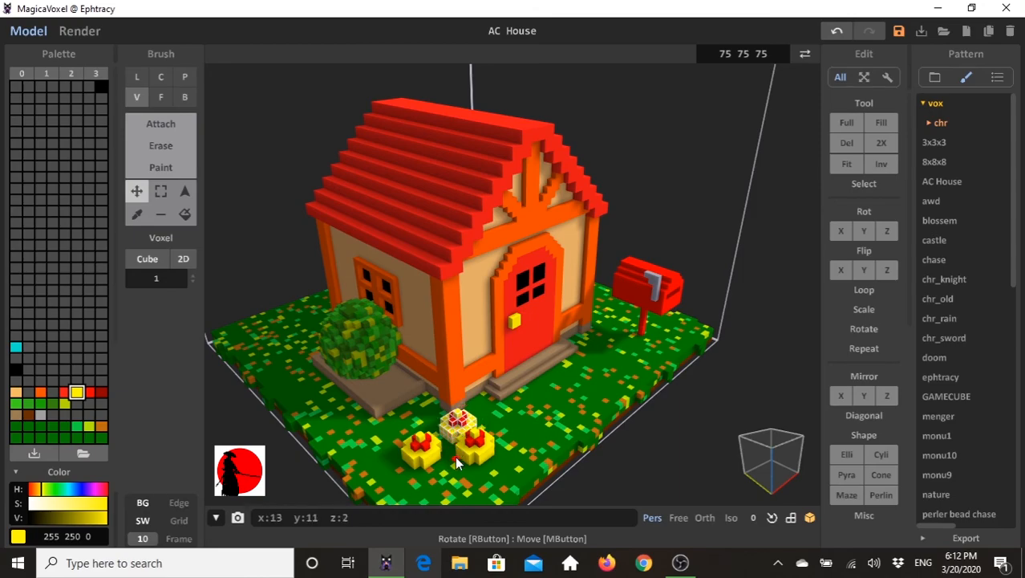
right_click_drag(455, 455, 501, 446)
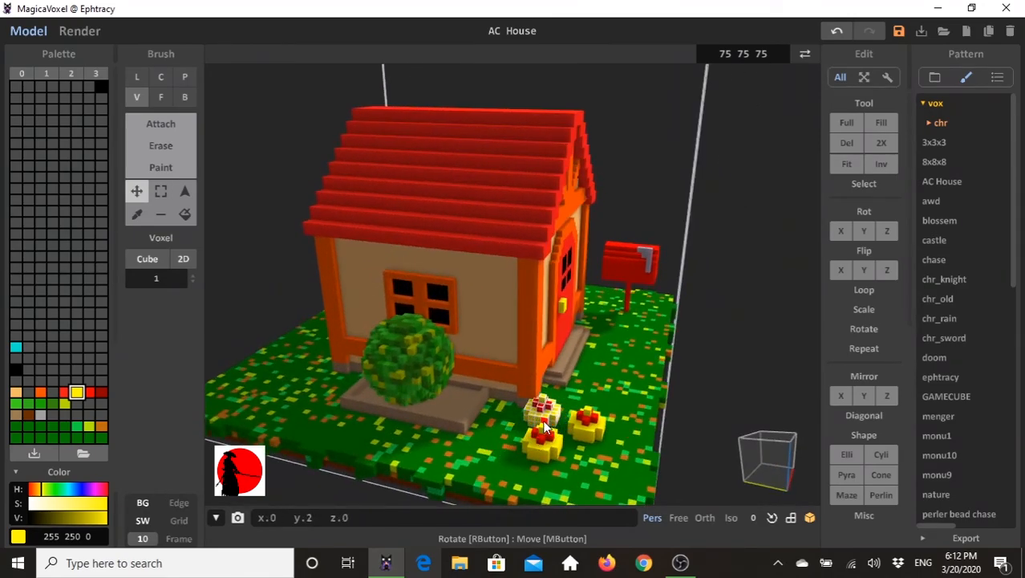
right_click_drag(587, 434, 434, 338)
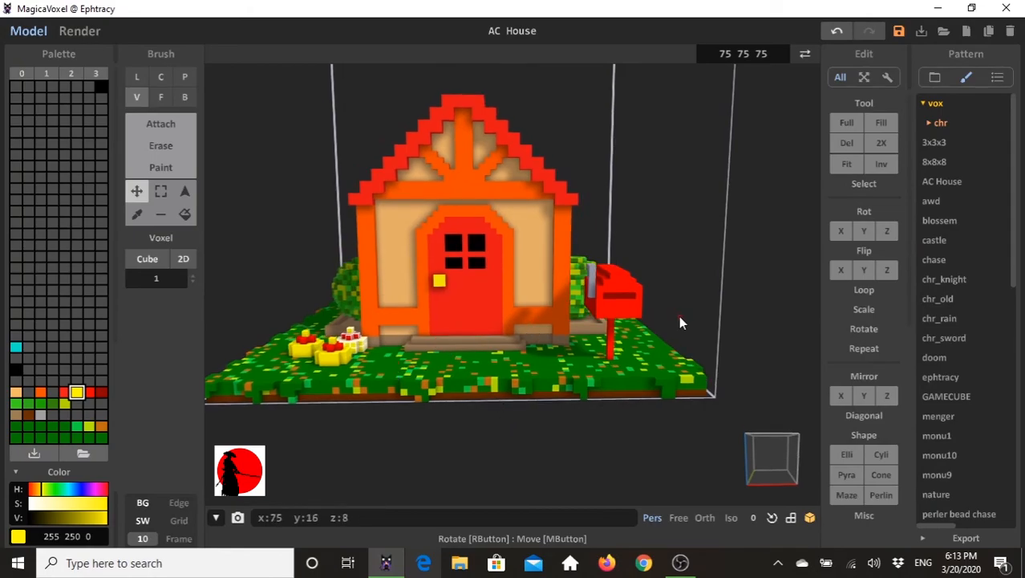
left_click(184, 191)
- Choose the roof red (244, 23, 23) as the active colour and switch to the box brush
right_click_drag(254, 225, 461, 327)
right_click_drag(512, 273, 405, 167)
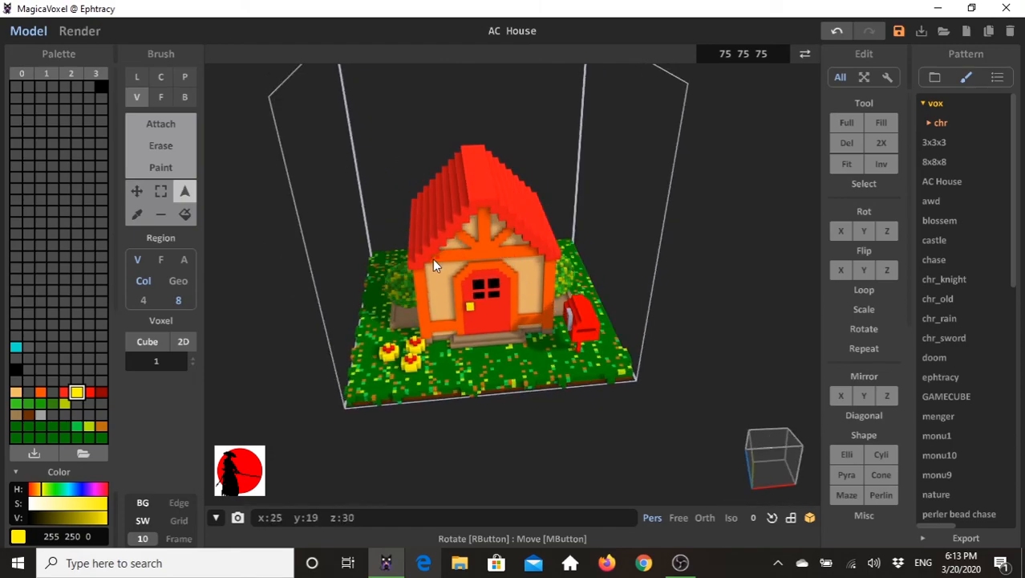
right_click_drag(536, 321, 679, 415)
left_click(771, 473)
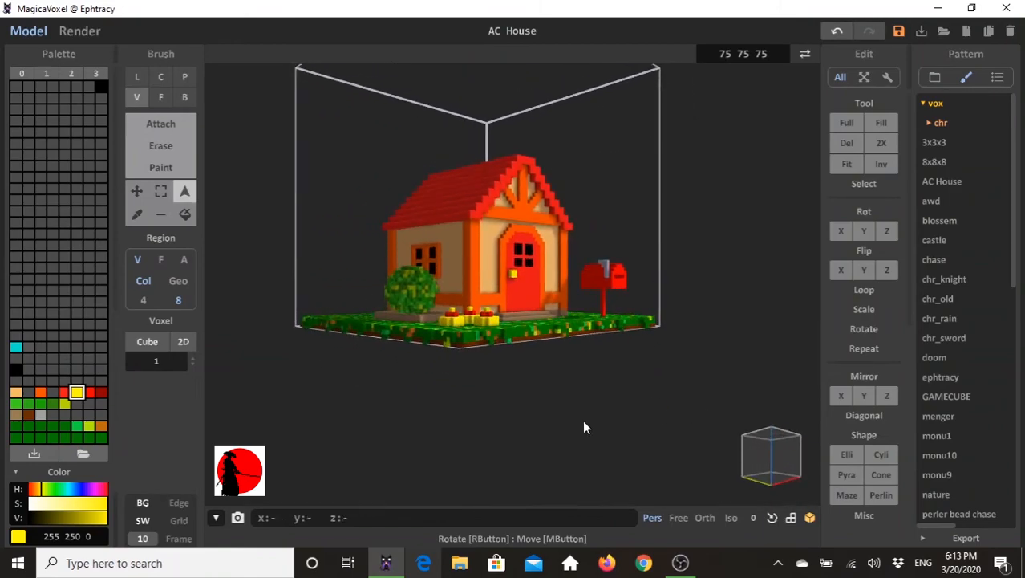
right_click_drag(516, 409, 604, 406)
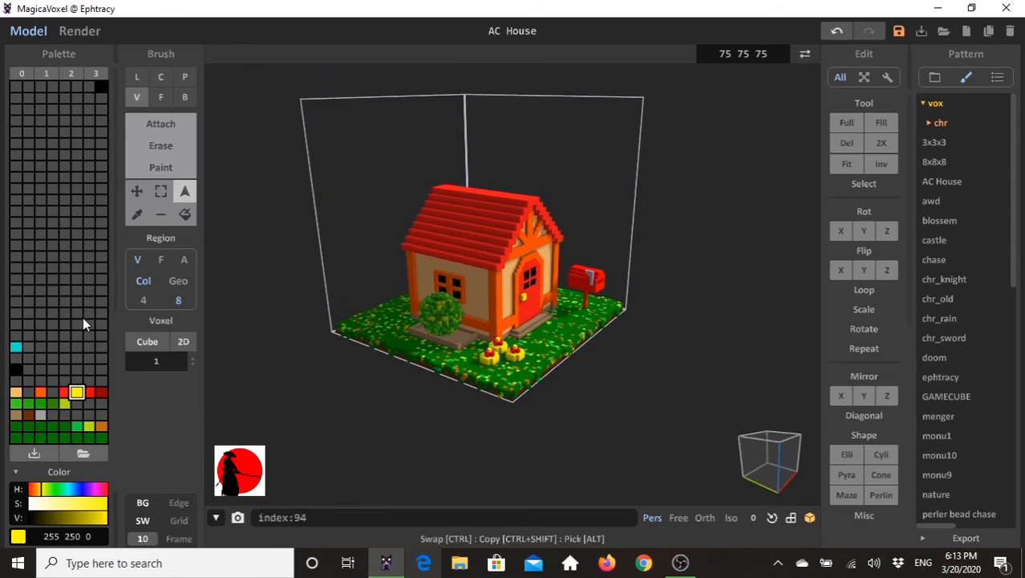
left_click(68, 391)
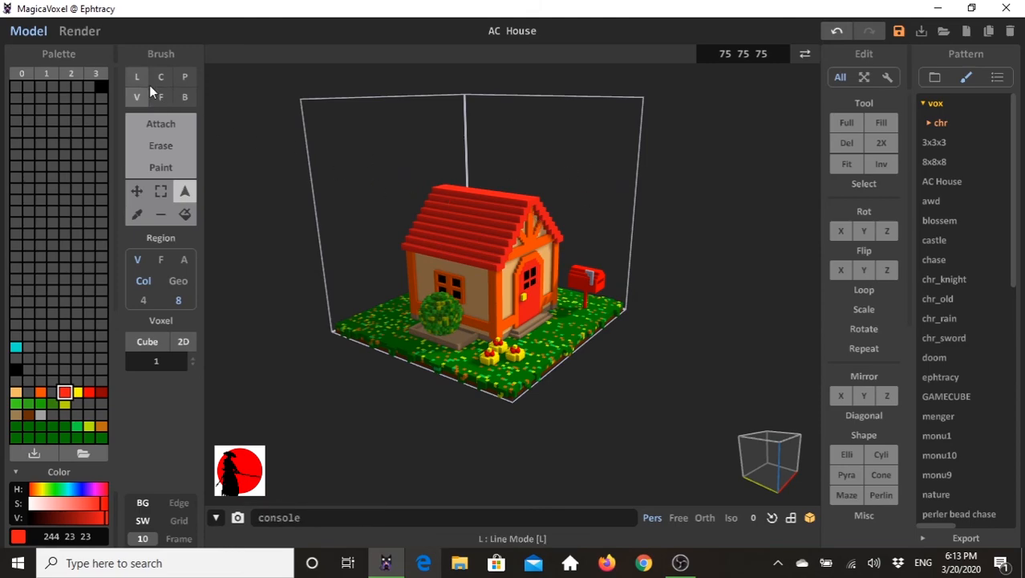
left_click(184, 97)
- Try to attach a flat red box of 5 × 38 × 1 voxels along the roof ridge, then undo it
mouse_move(425, 272)
right_mouse_down()
mouse_move(446, 276)
mouse_move(369, 299)
mouse_move(396, 282)
right_mouse_up()
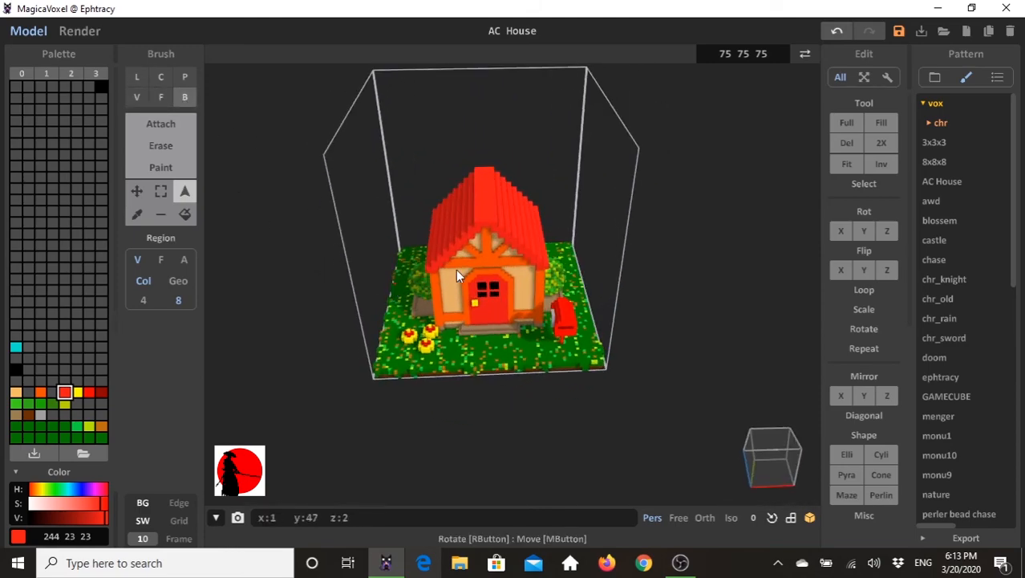
left_click(484, 217)
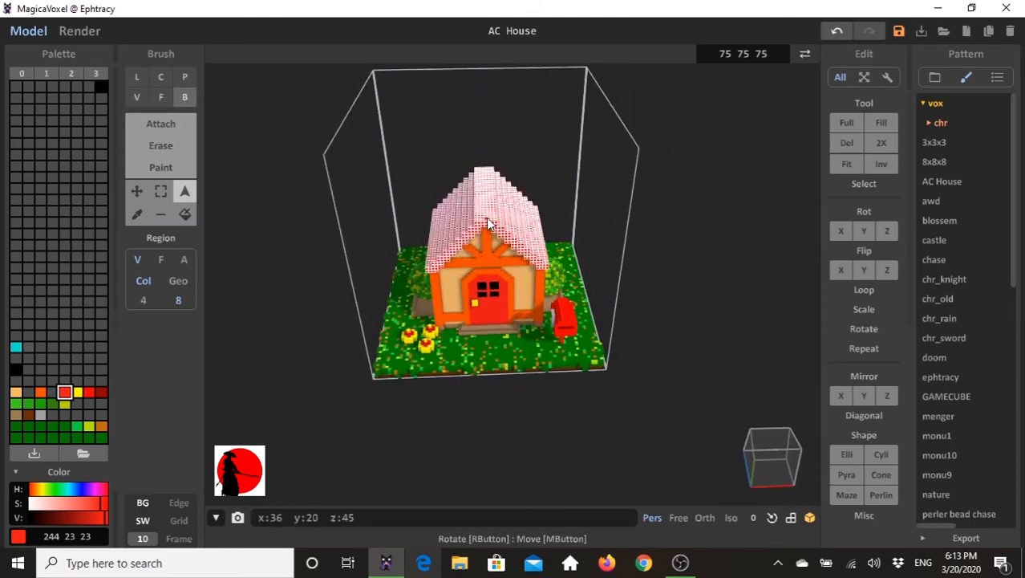
left_click(166, 123)
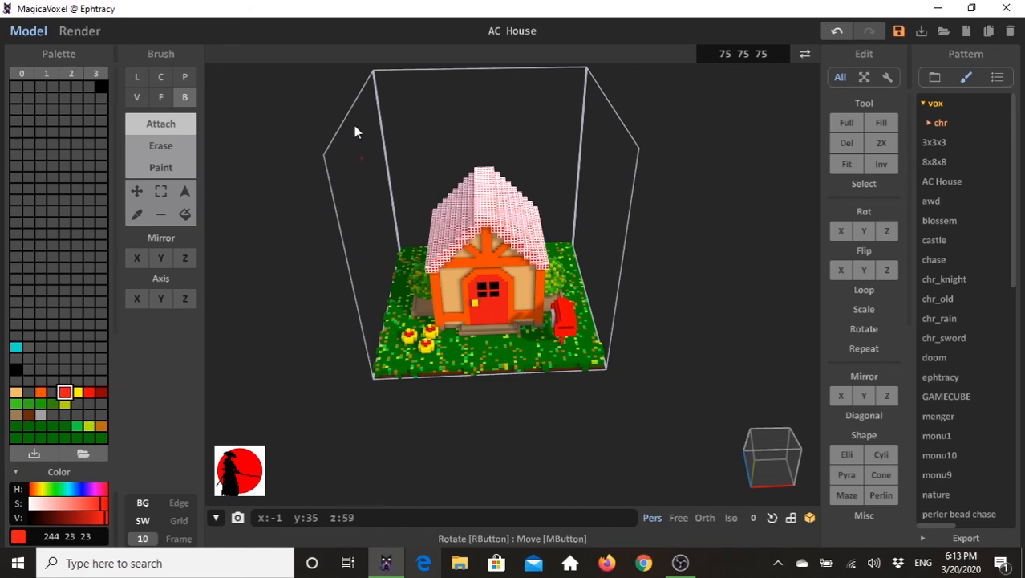
left_click(185, 191)
left_click(301, 166)
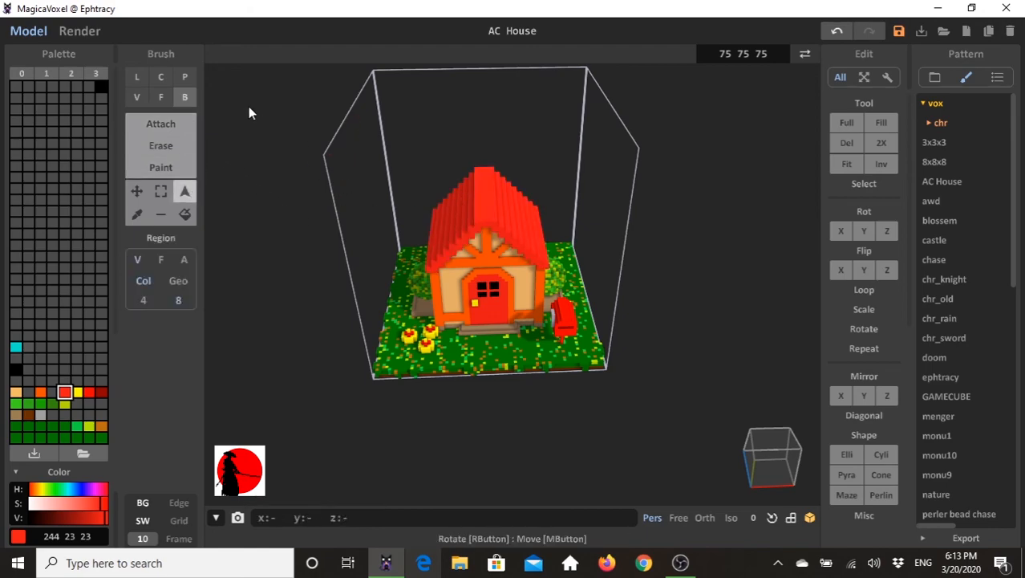
left_click(158, 127)
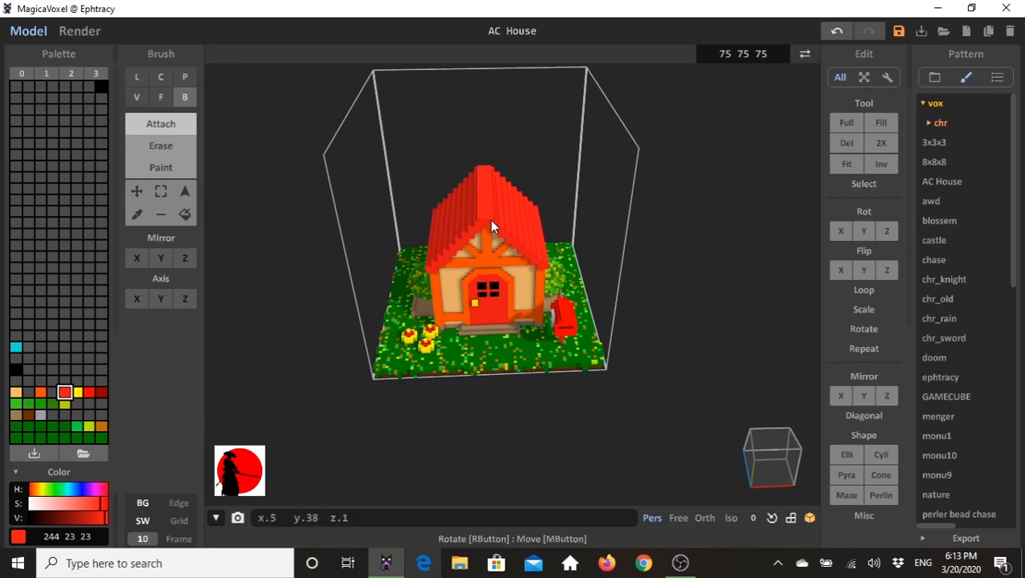
mouse_move(496, 234)
right_mouse_down()
mouse_move(504, 204)
mouse_move(491, 222)
right_mouse_up()
key("ctrl+z")
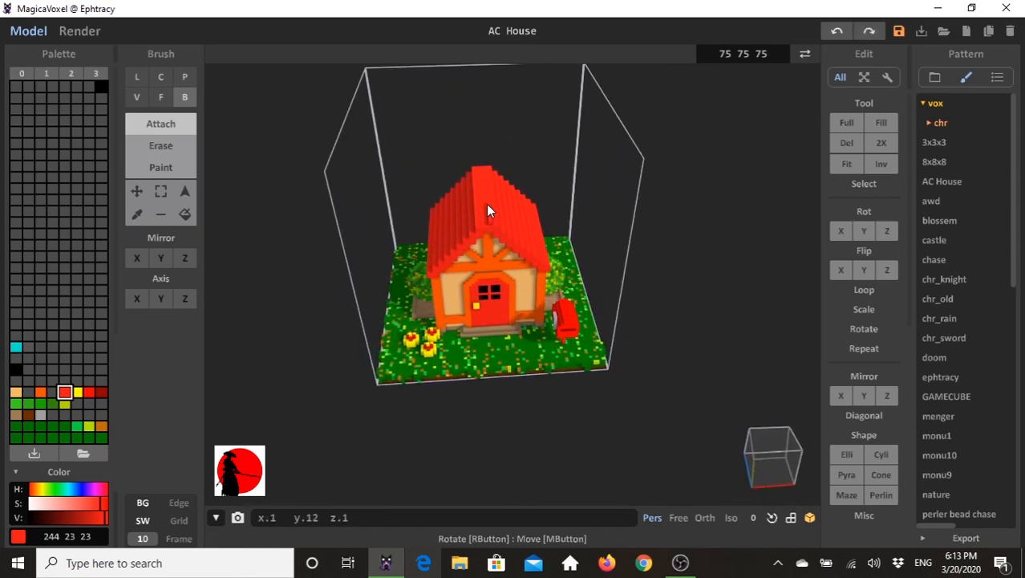
- Attach a one-voxel-wide red strip along the middle of the roof ridge with the box brush
left_click(480, 169)
mouse_move(480, 171)
right_mouse_down()
mouse_move(496, 209)
mouse_move(378, 236)
mouse_move(467, 232)
mouse_move(323, 161)
right_mouse_up()
left_click(156, 97)
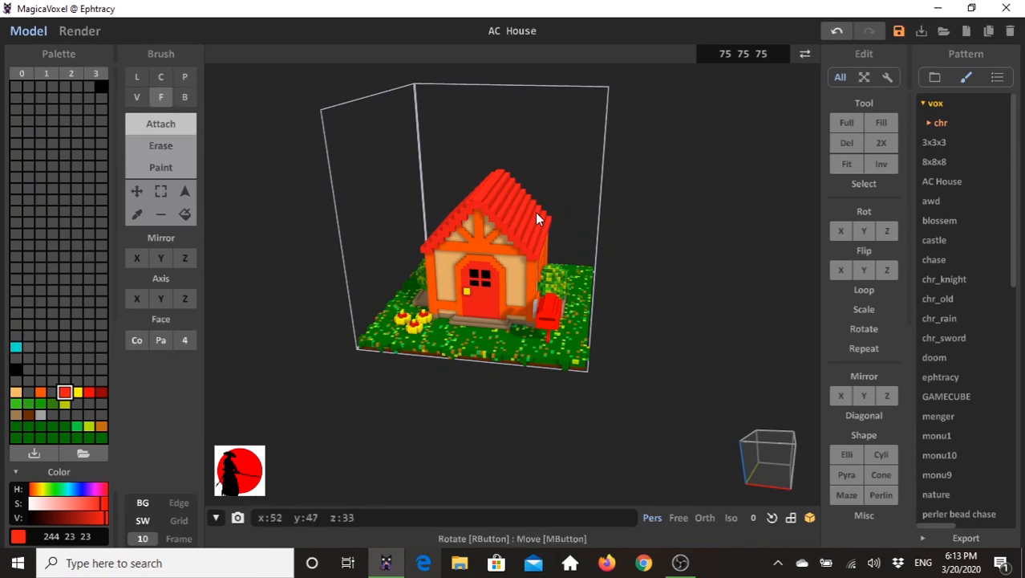
mouse_move(537, 244)
right_mouse_down()
mouse_move(552, 226)
mouse_move(543, 215)
mouse_move(491, 208)
mouse_move(487, 253)
mouse_move(585, 207)
mouse_move(578, 203)
mouse_move(626, 216)
right_mouse_up()
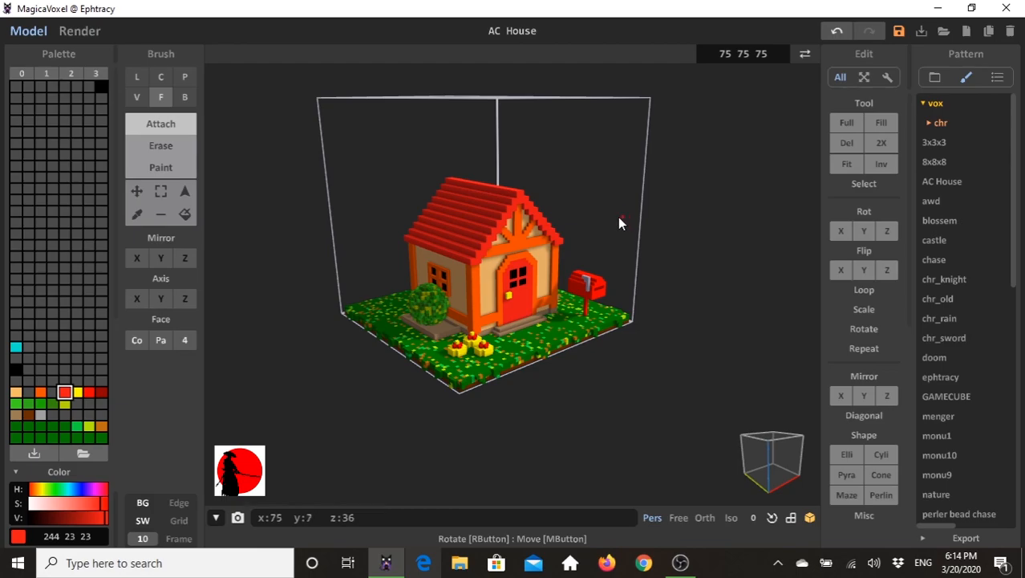